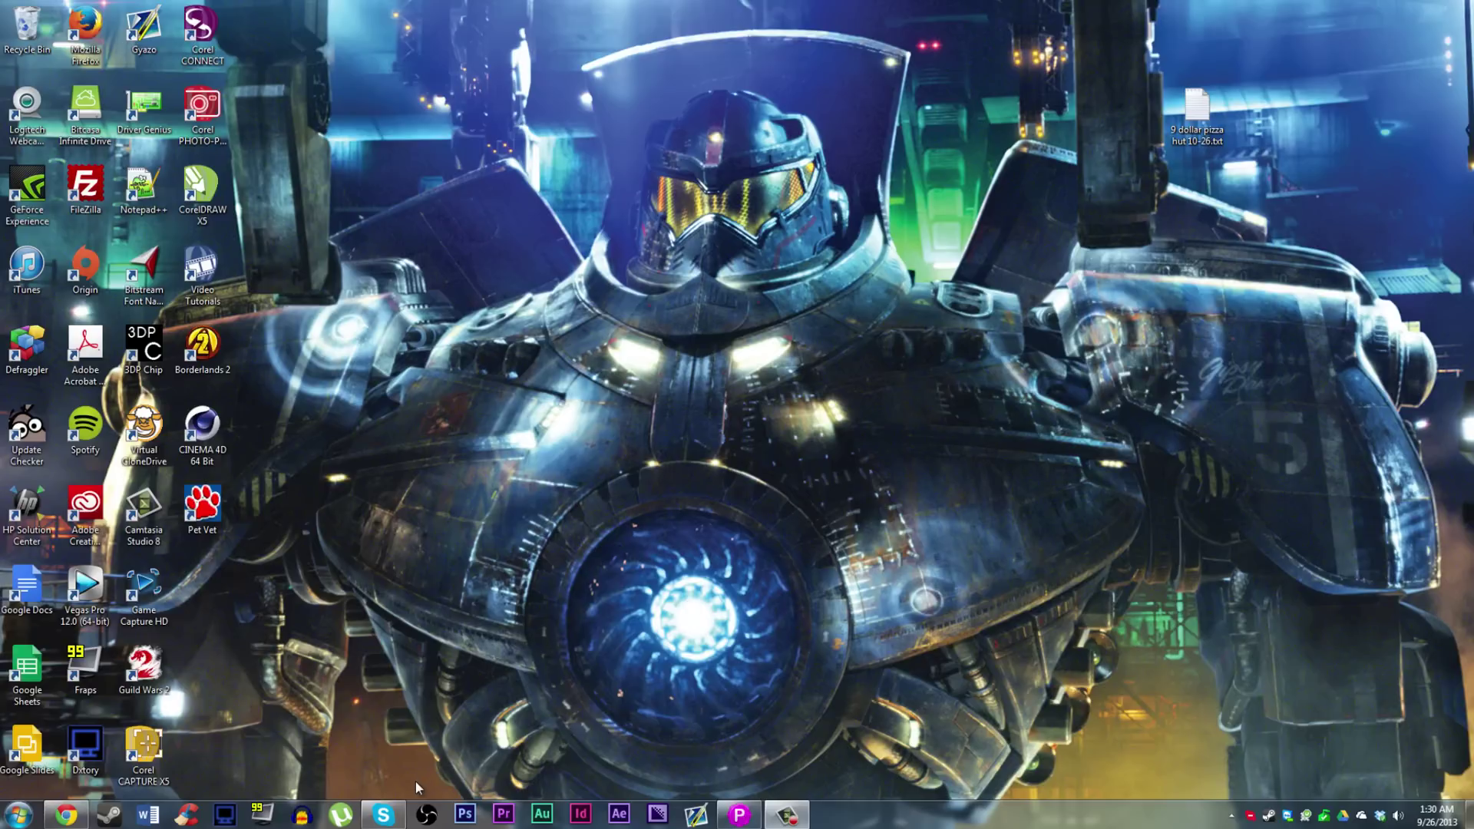
- Load obsproject.com in a new Chrome tab
click(66, 814)
key(ctrl+t)
text(obs)
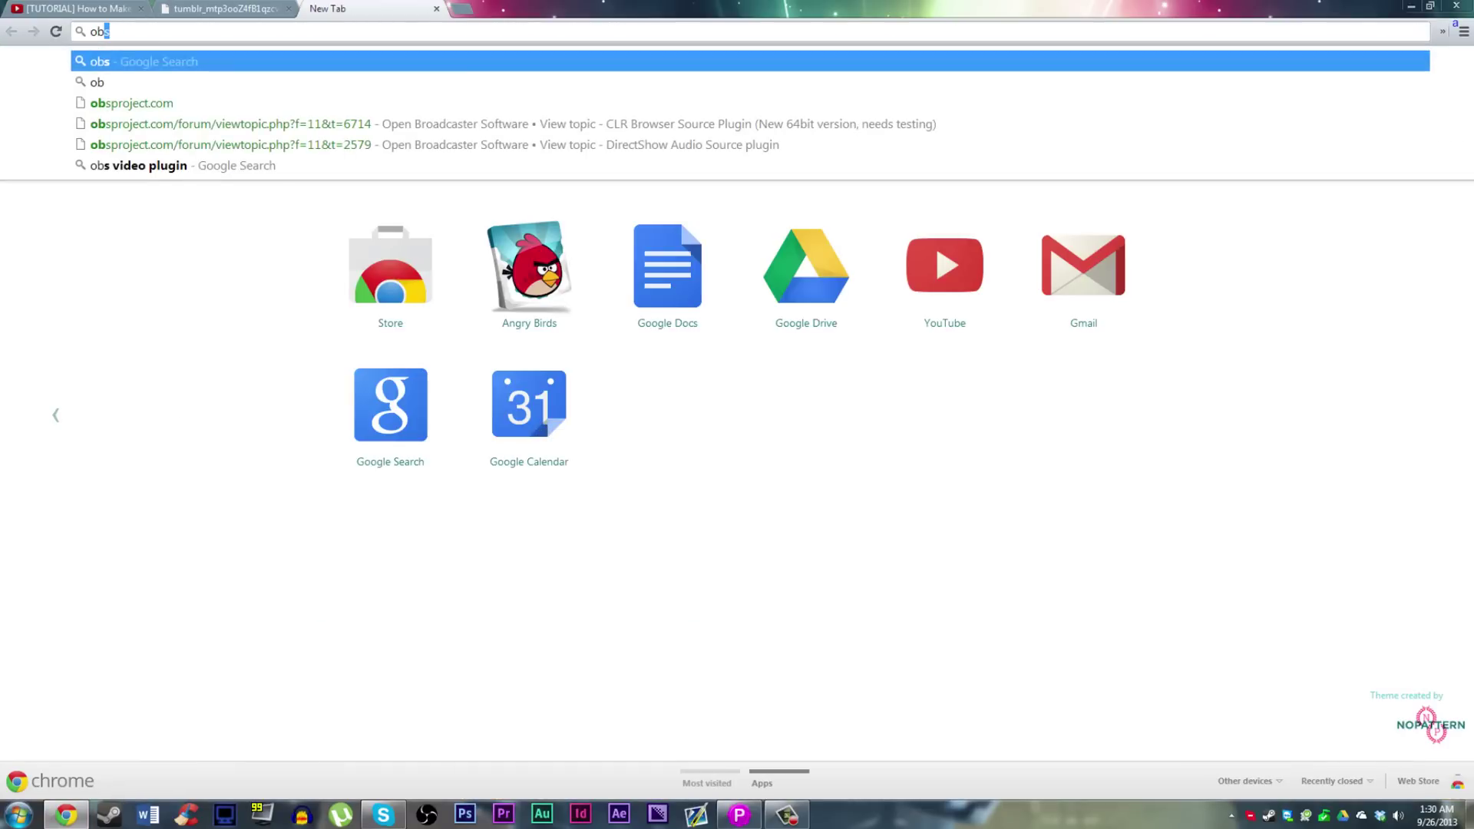
key(Down)
key(Down)
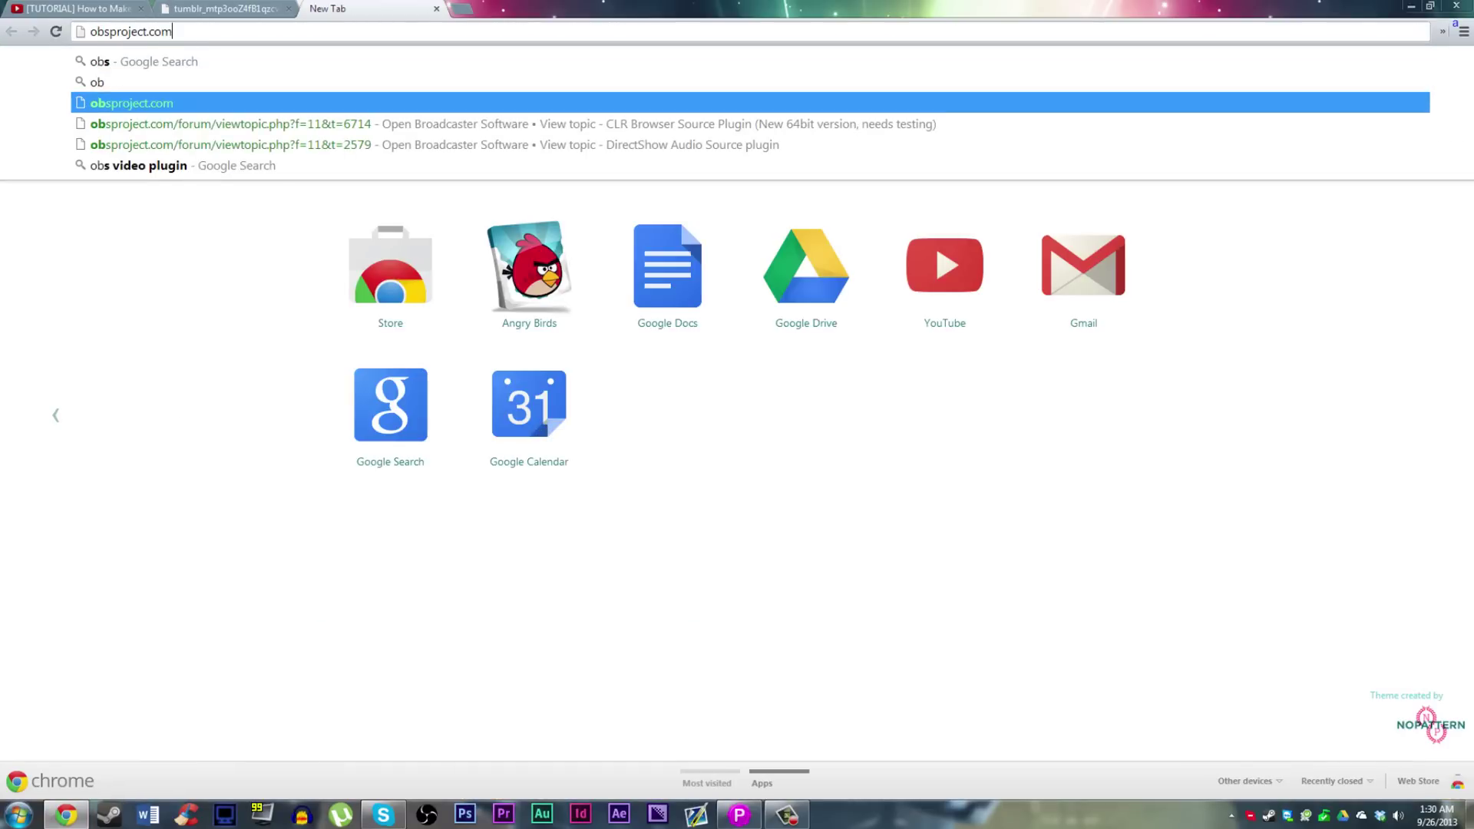
key(Return)
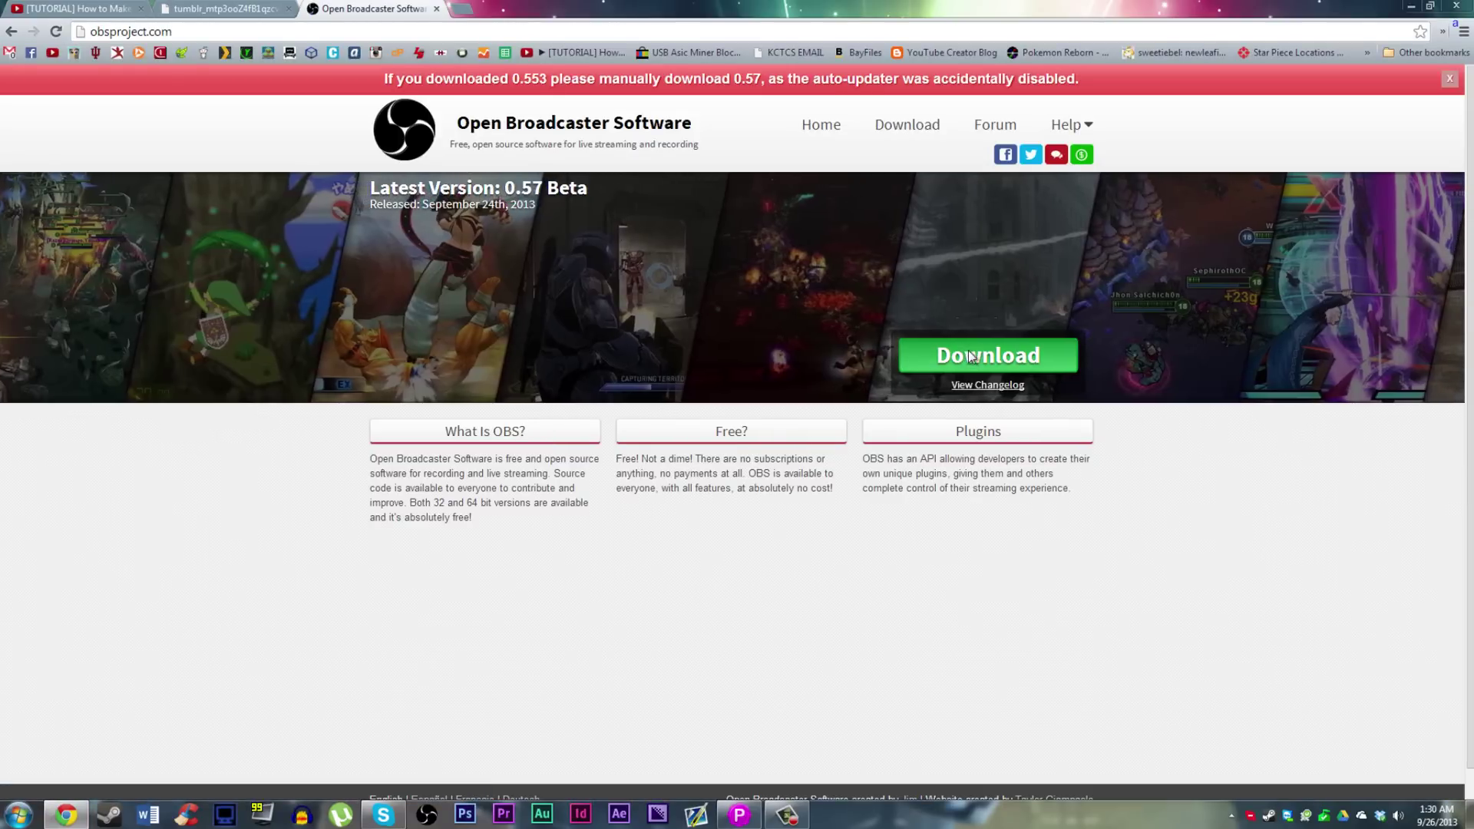
- Start the OBS installer download, then close the download page and the OBS site tab
click(969, 350)
key(ctrl+w)
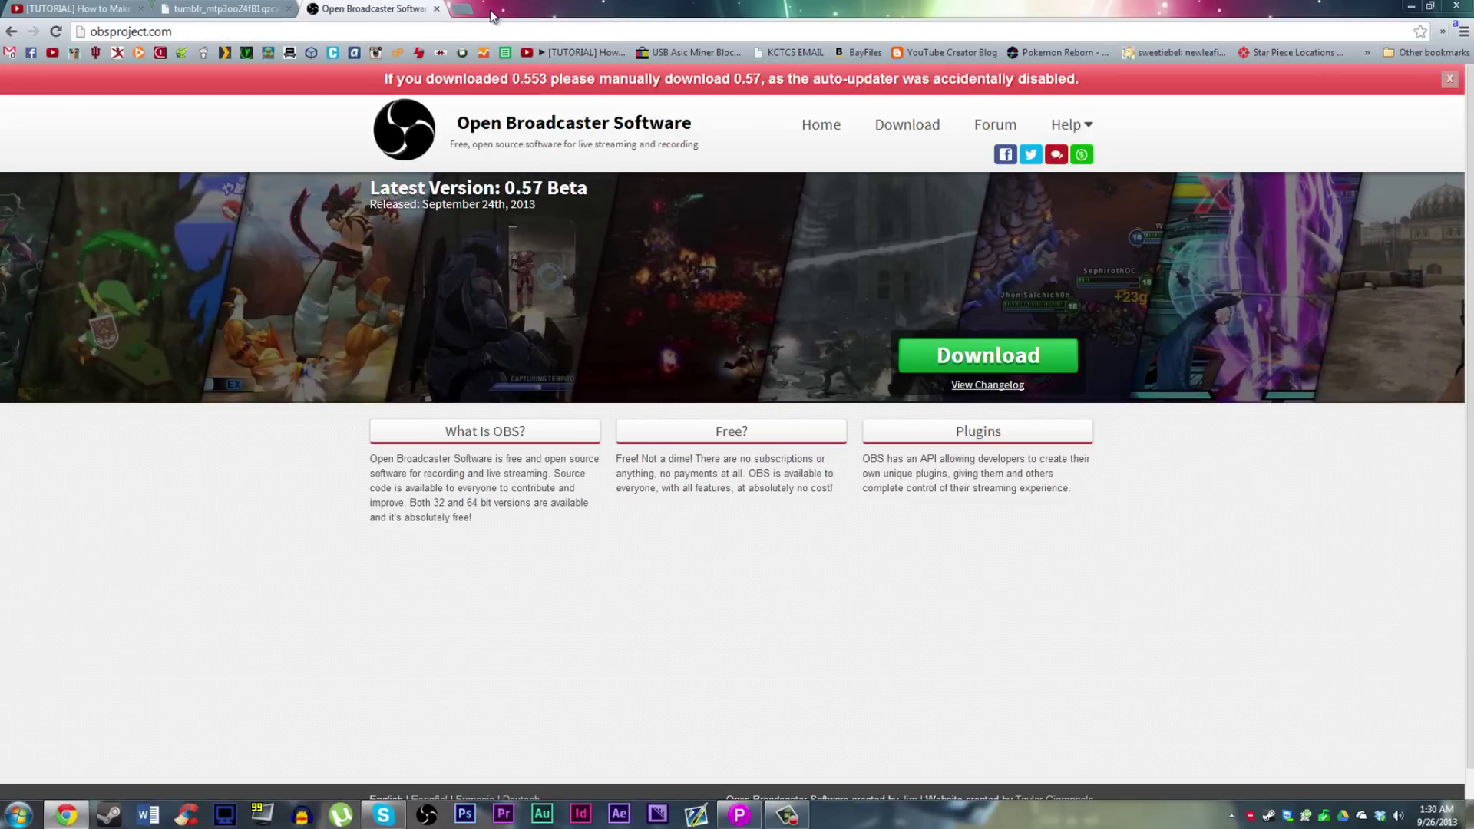
click(434, 9)
- Minimize Chrome, launch Open Broadcaster Software and move its window lower left
click(1411, 6)
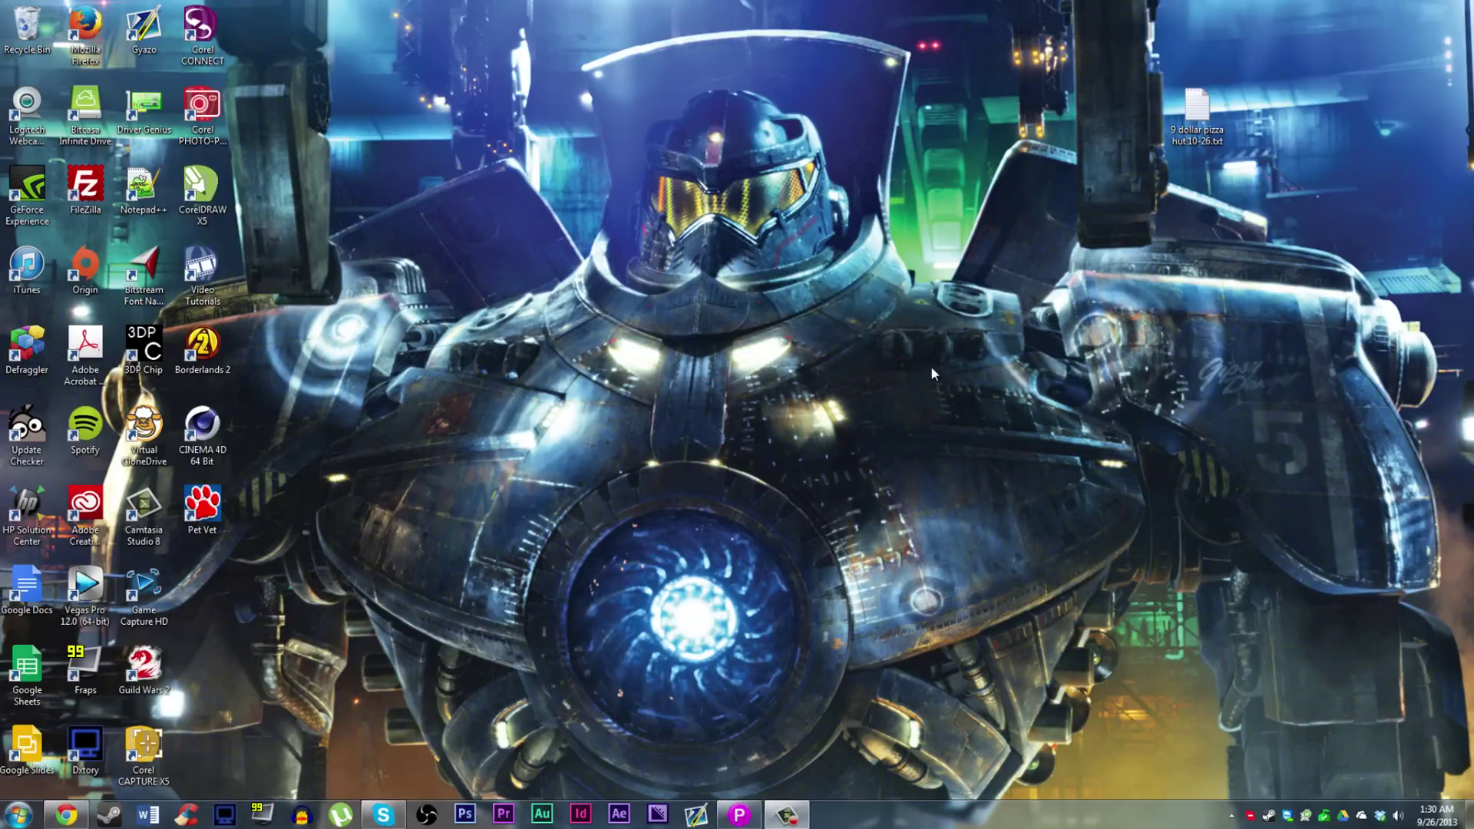
click(427, 813)
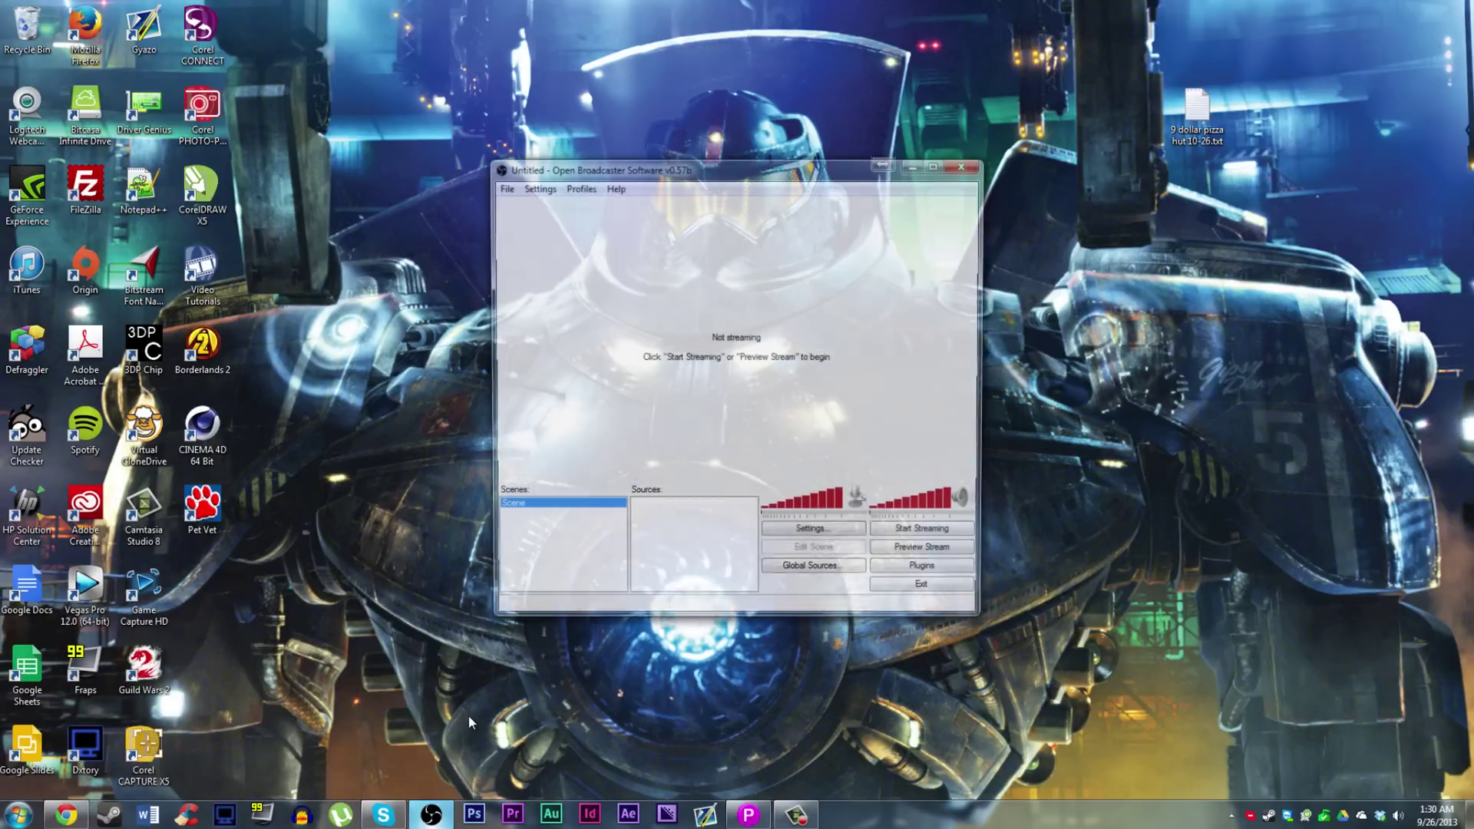
drag(719, 167, 612, 209)
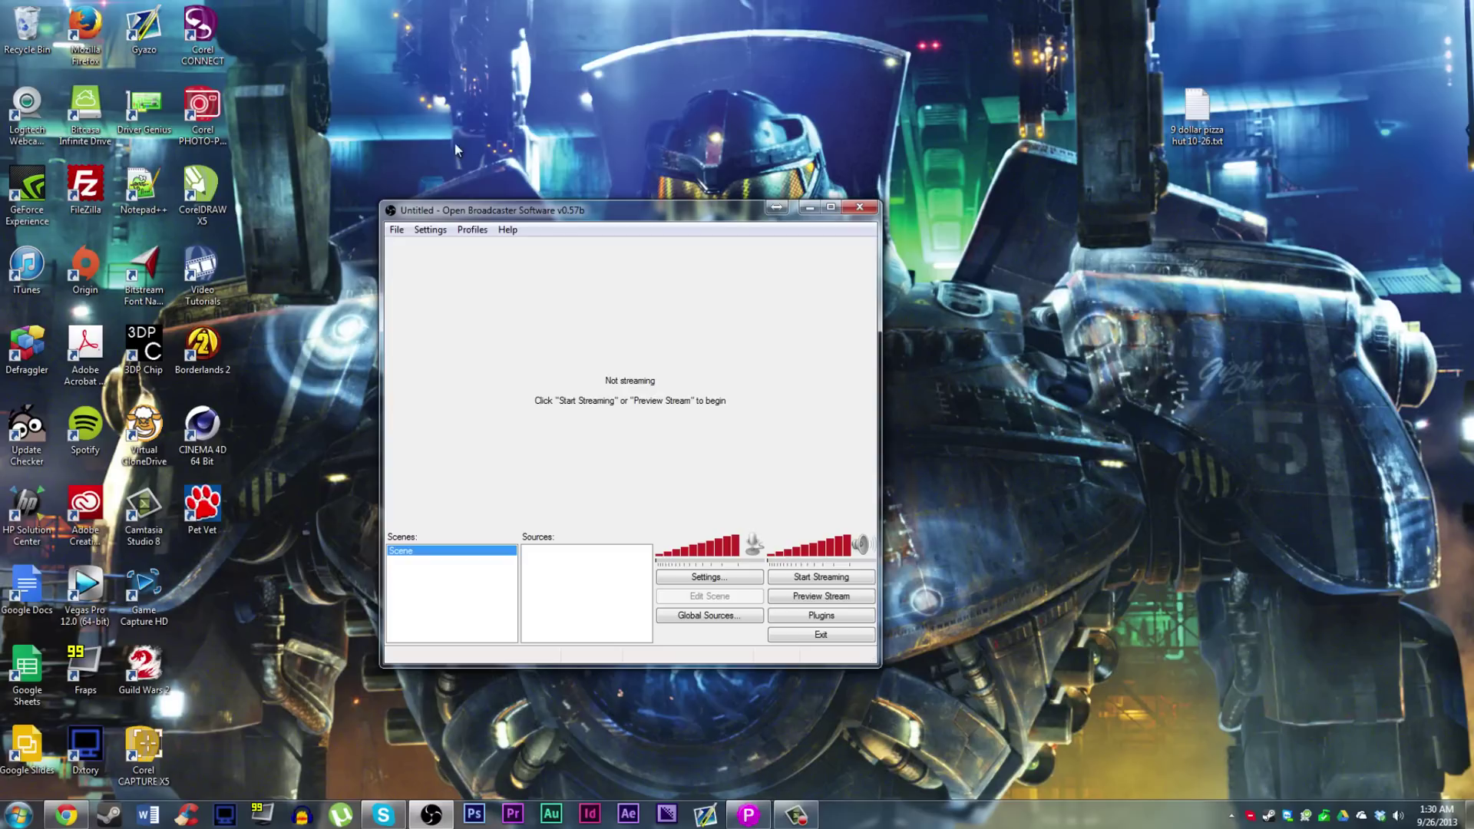
- Look through the OBS menus, then open the Settings dialog from Settings > Settings
click(425, 230)
click(458, 231)
drag(477, 208, 495, 177)
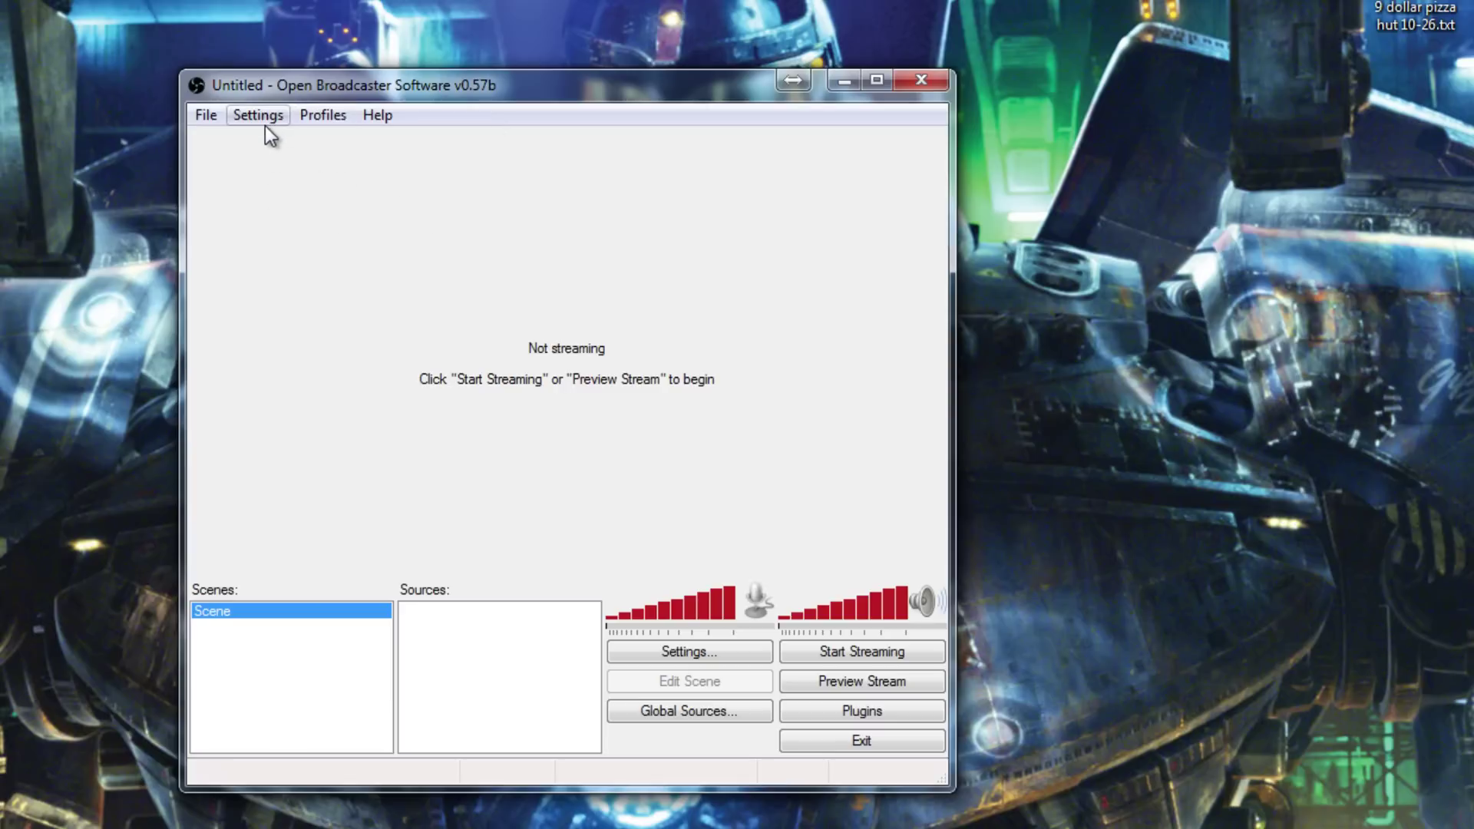
click(415, 201)
mouse_move(247, 119)
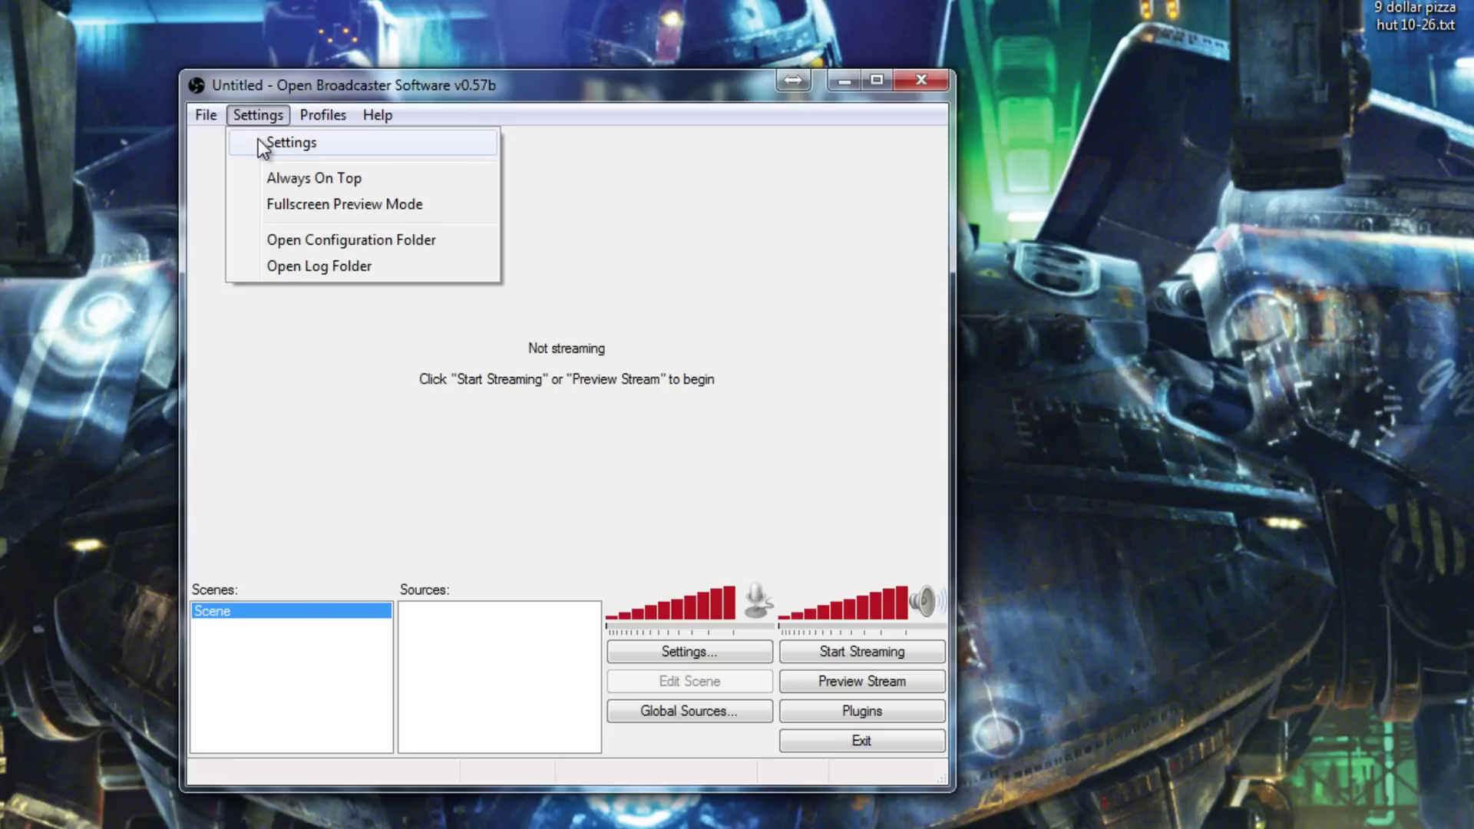
click(266, 146)
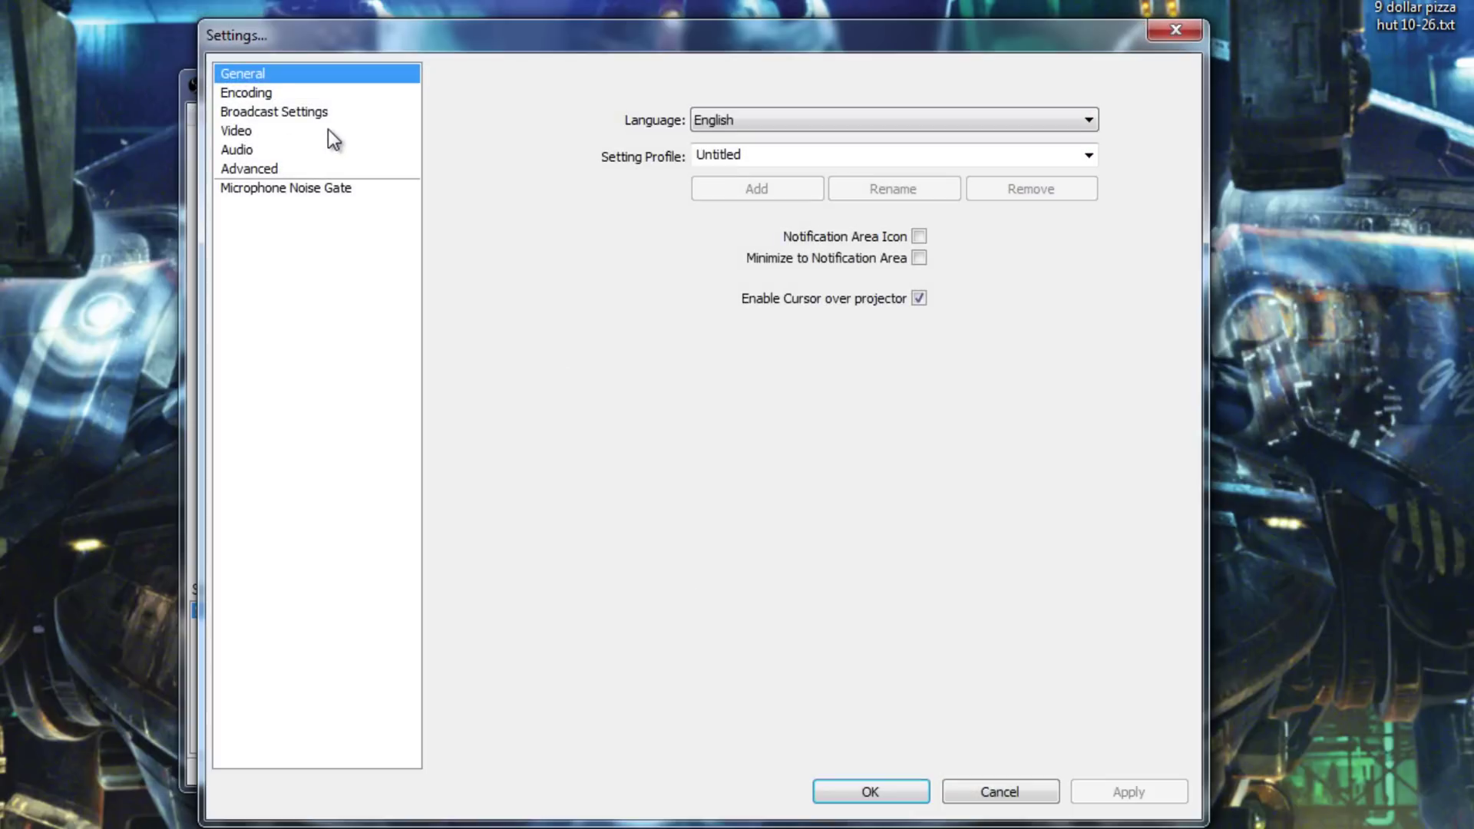
- Add a 'PC Recording' setting profile with the notification area icon enabled, and apply
click(776, 154)
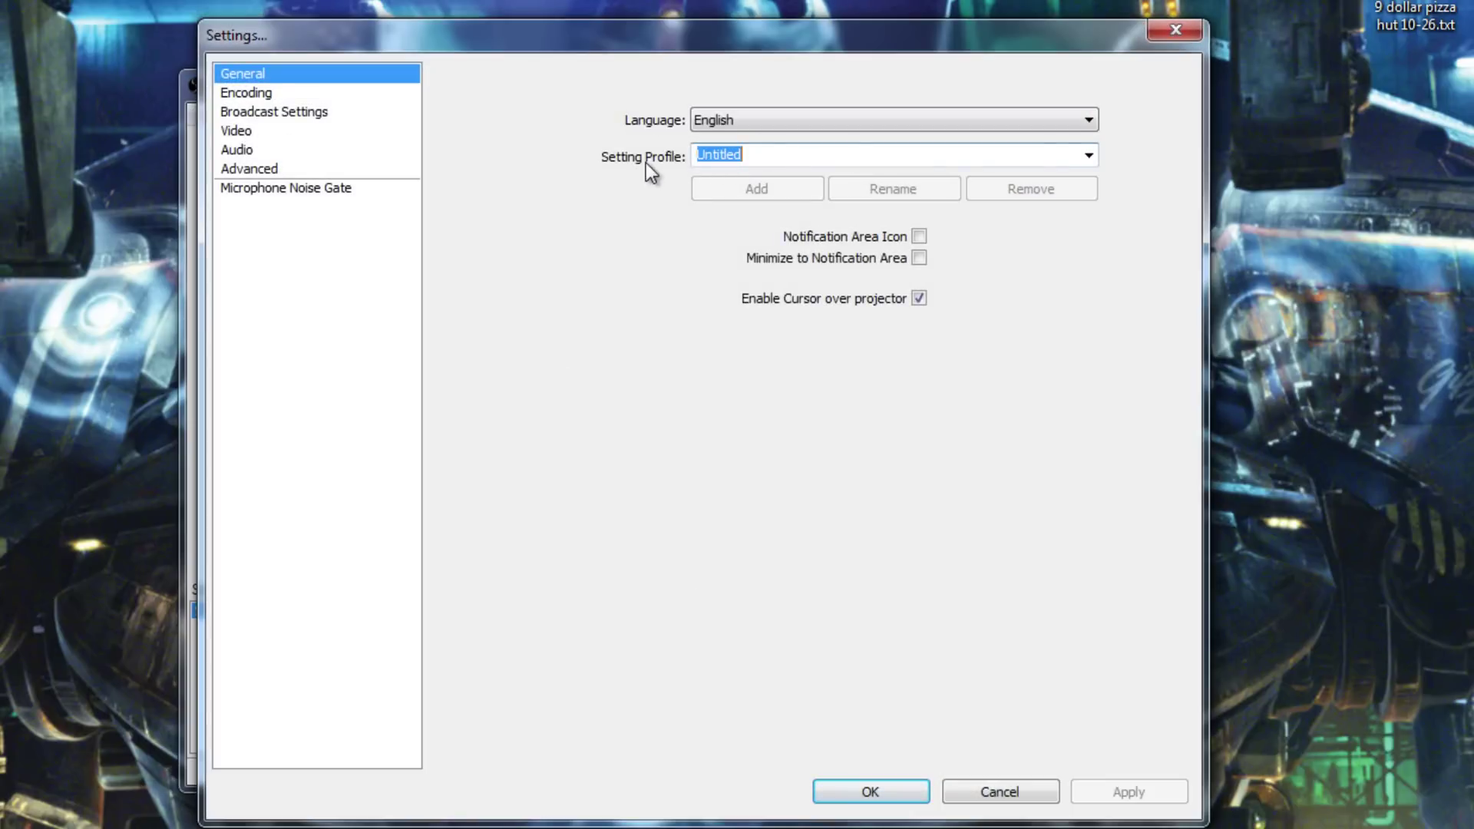
text(PC Recor)
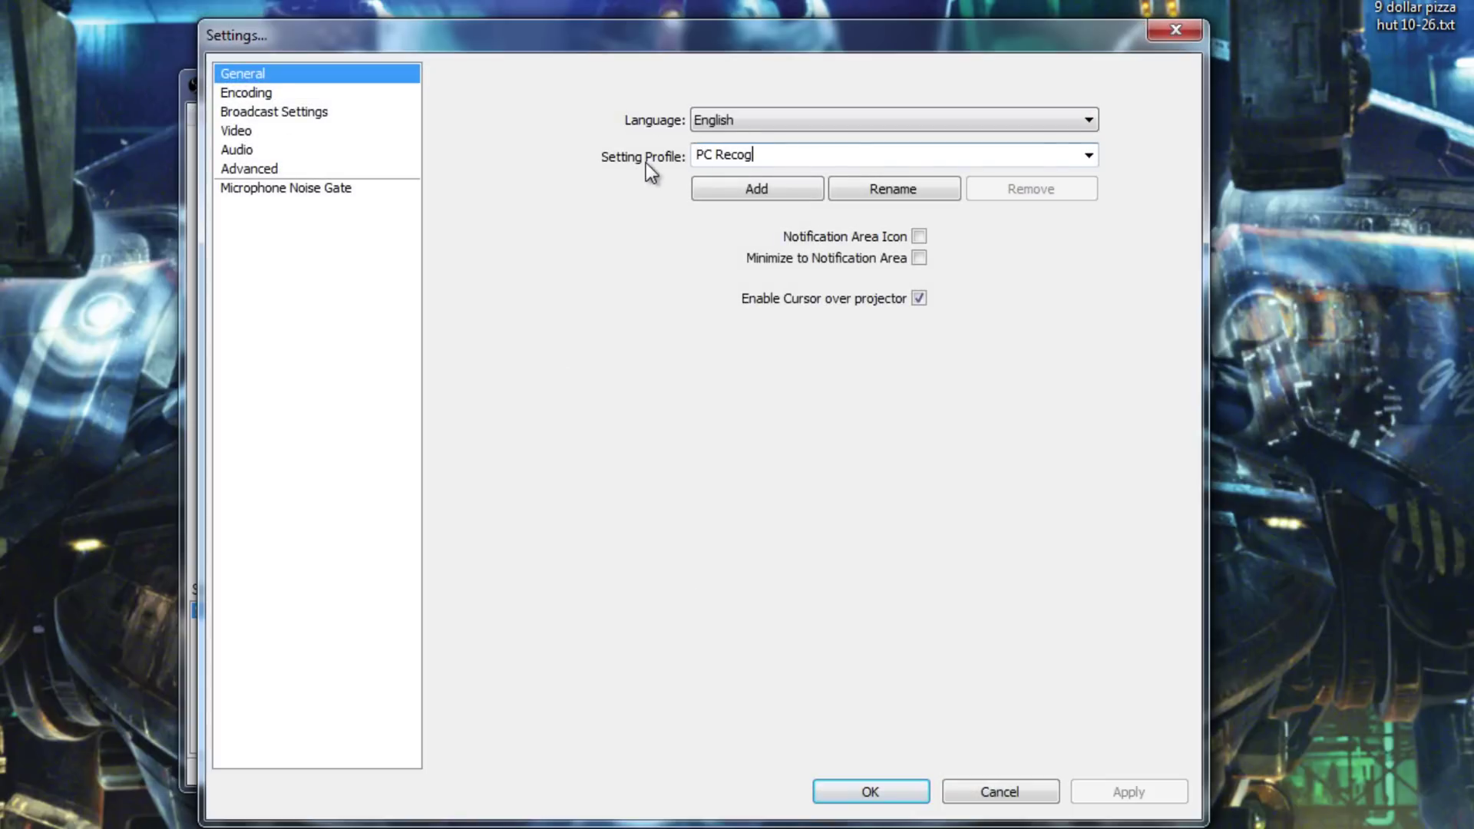
text(ding)
click(915, 237)
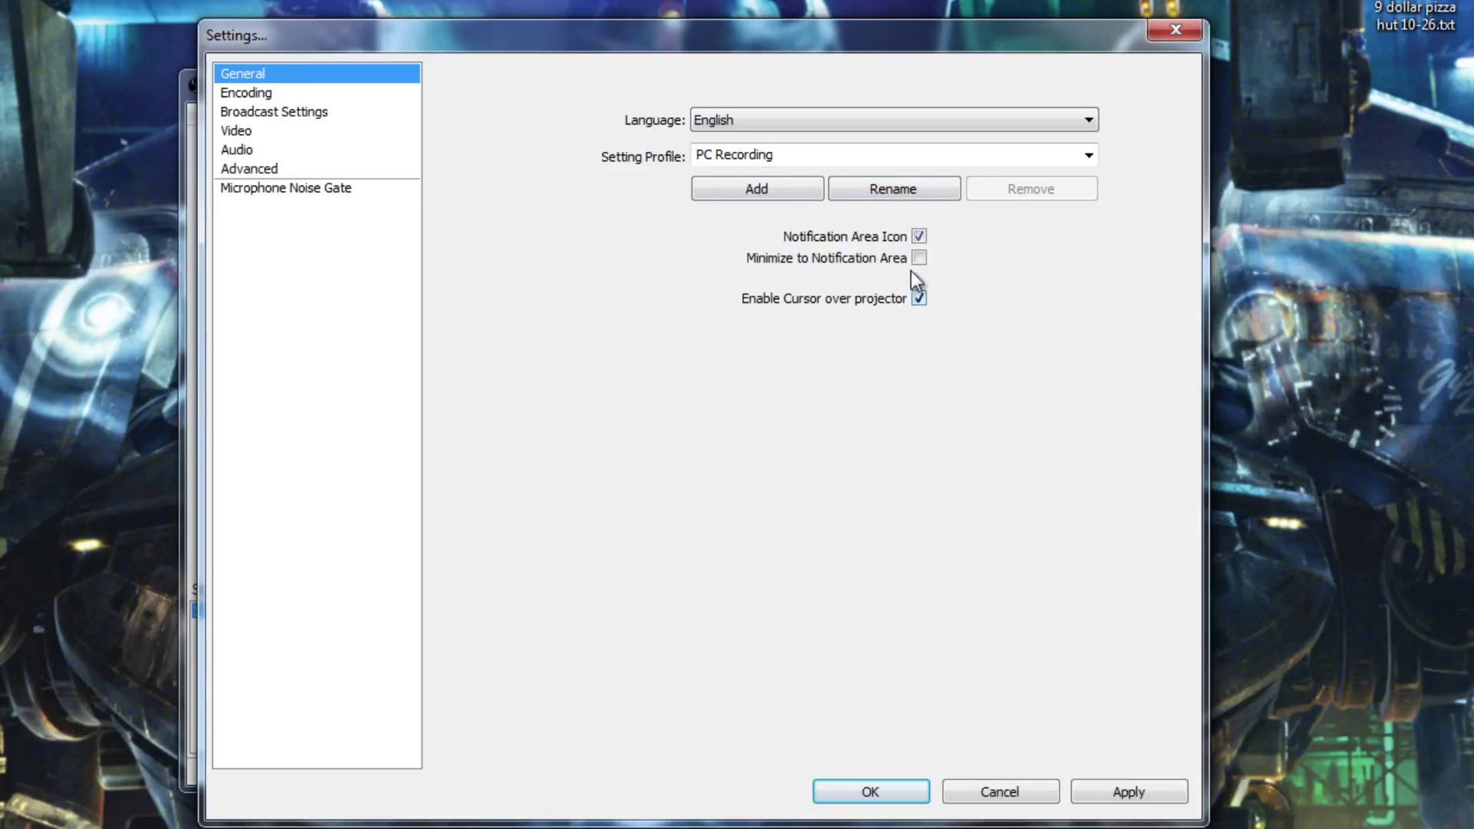
click(787, 188)
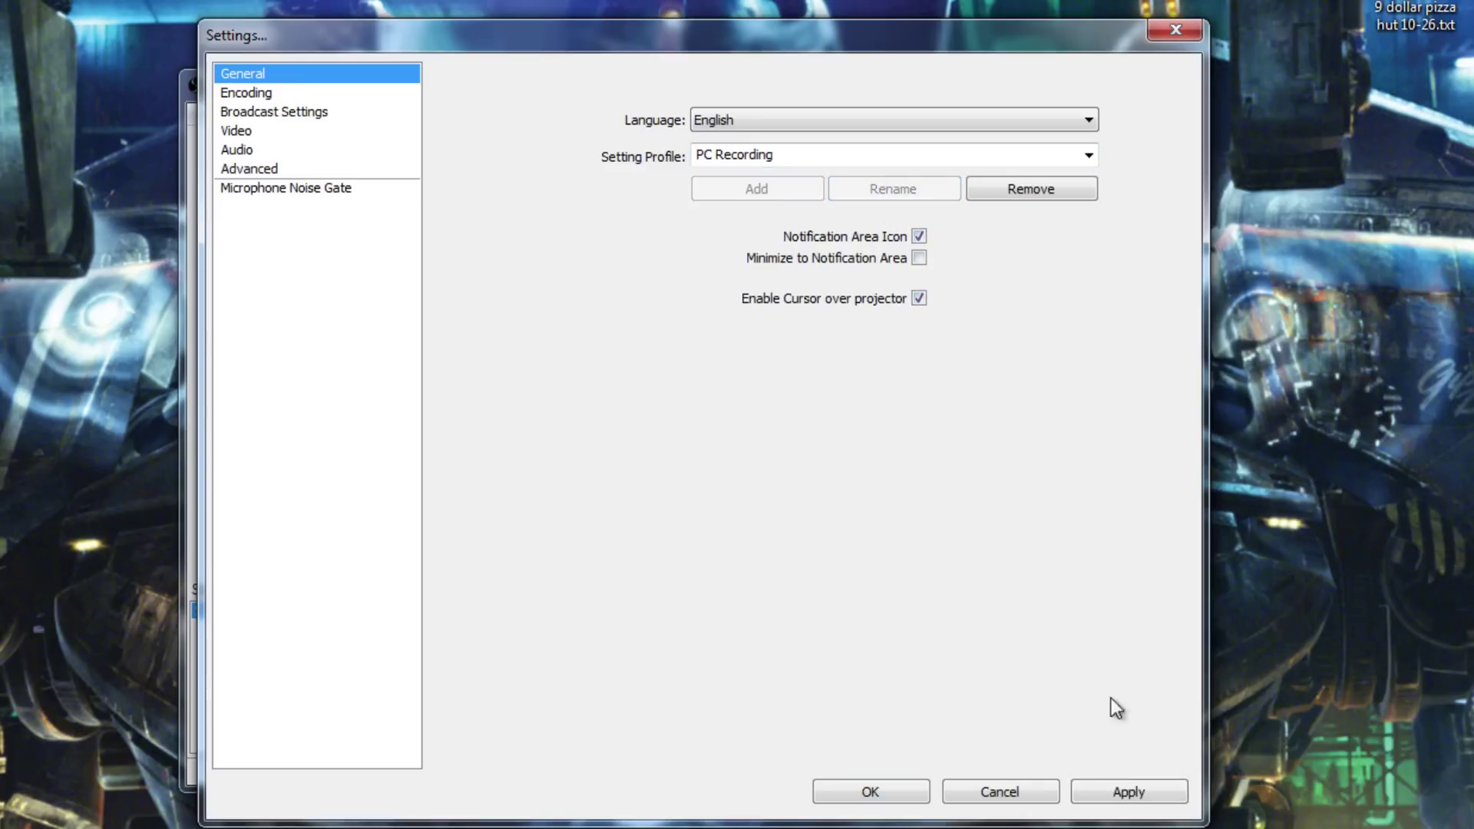
click(1131, 791)
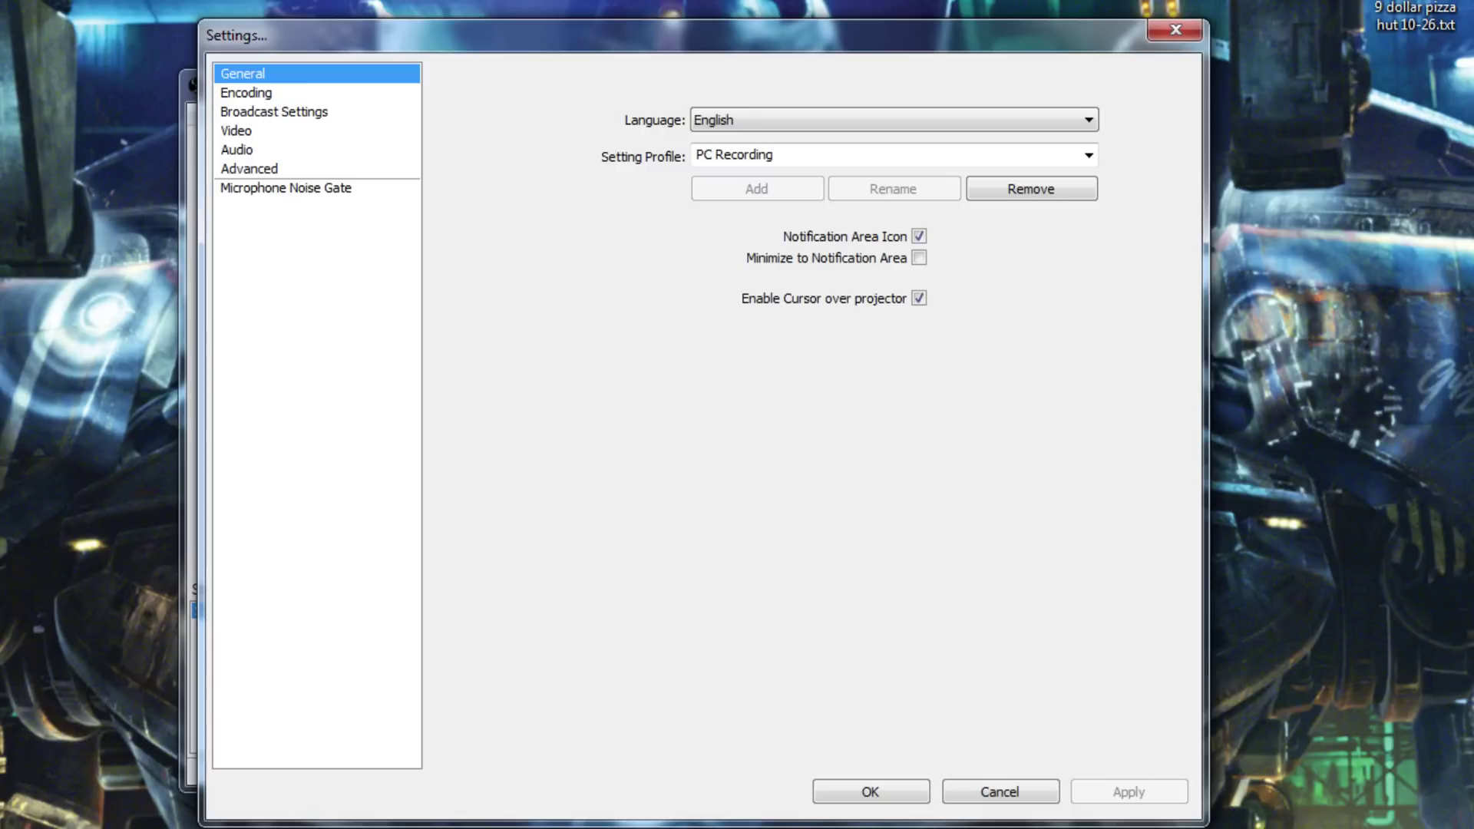
click(320, 93)
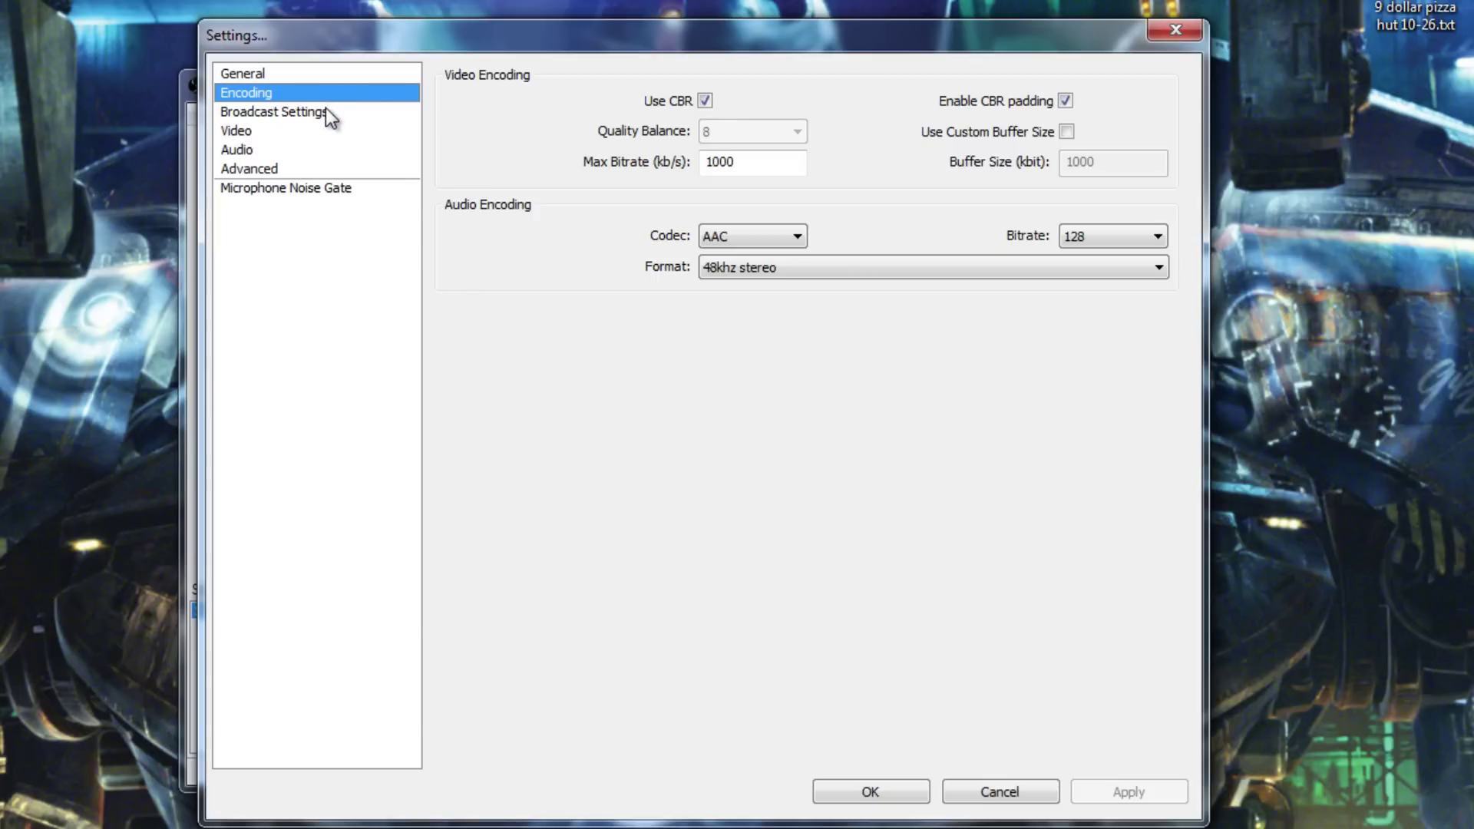
- Set the Broadcast Settings mode to File Output Only and browse for the output file path
click(246, 114)
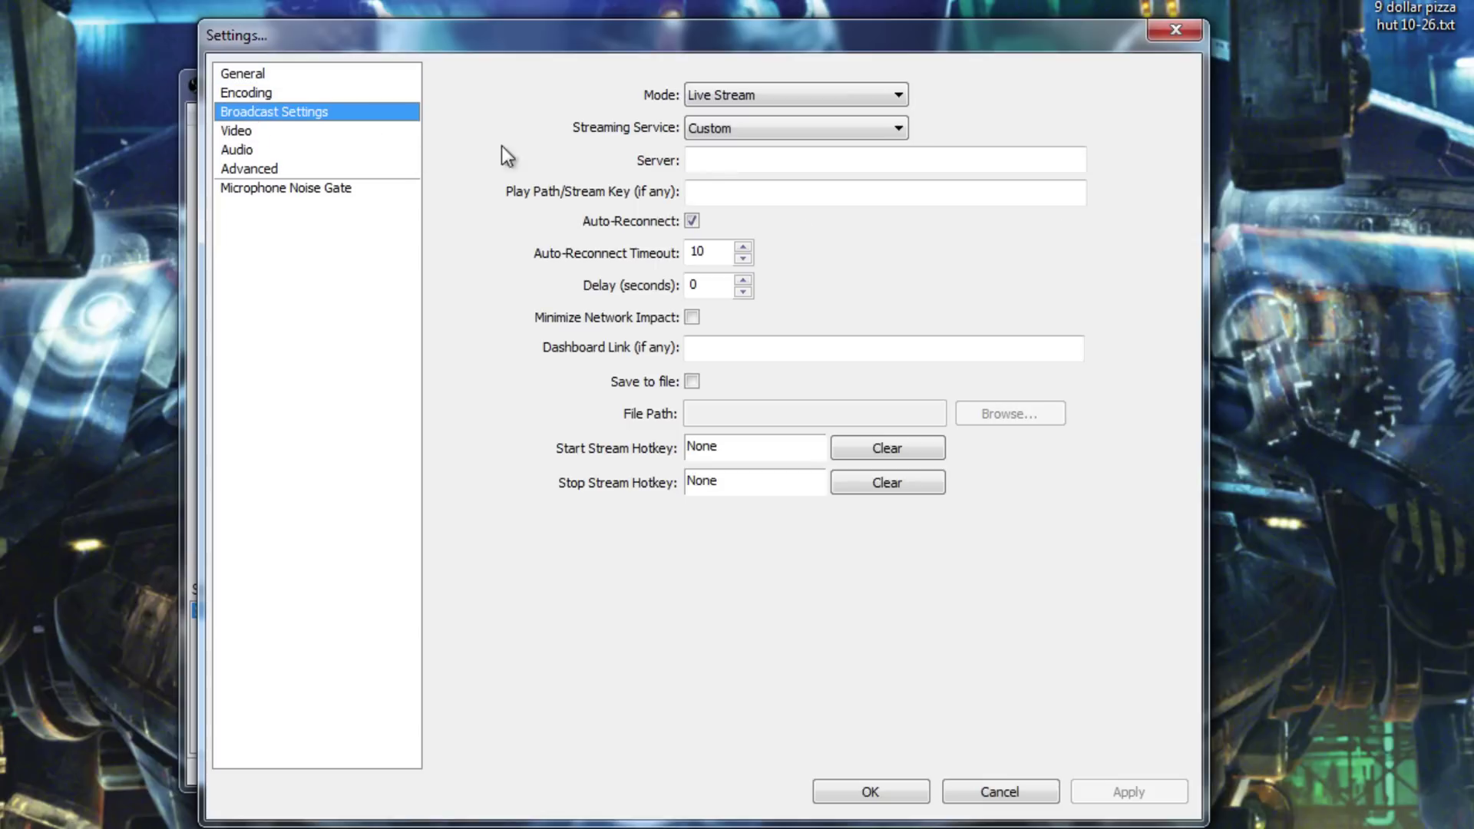
click(816, 100)
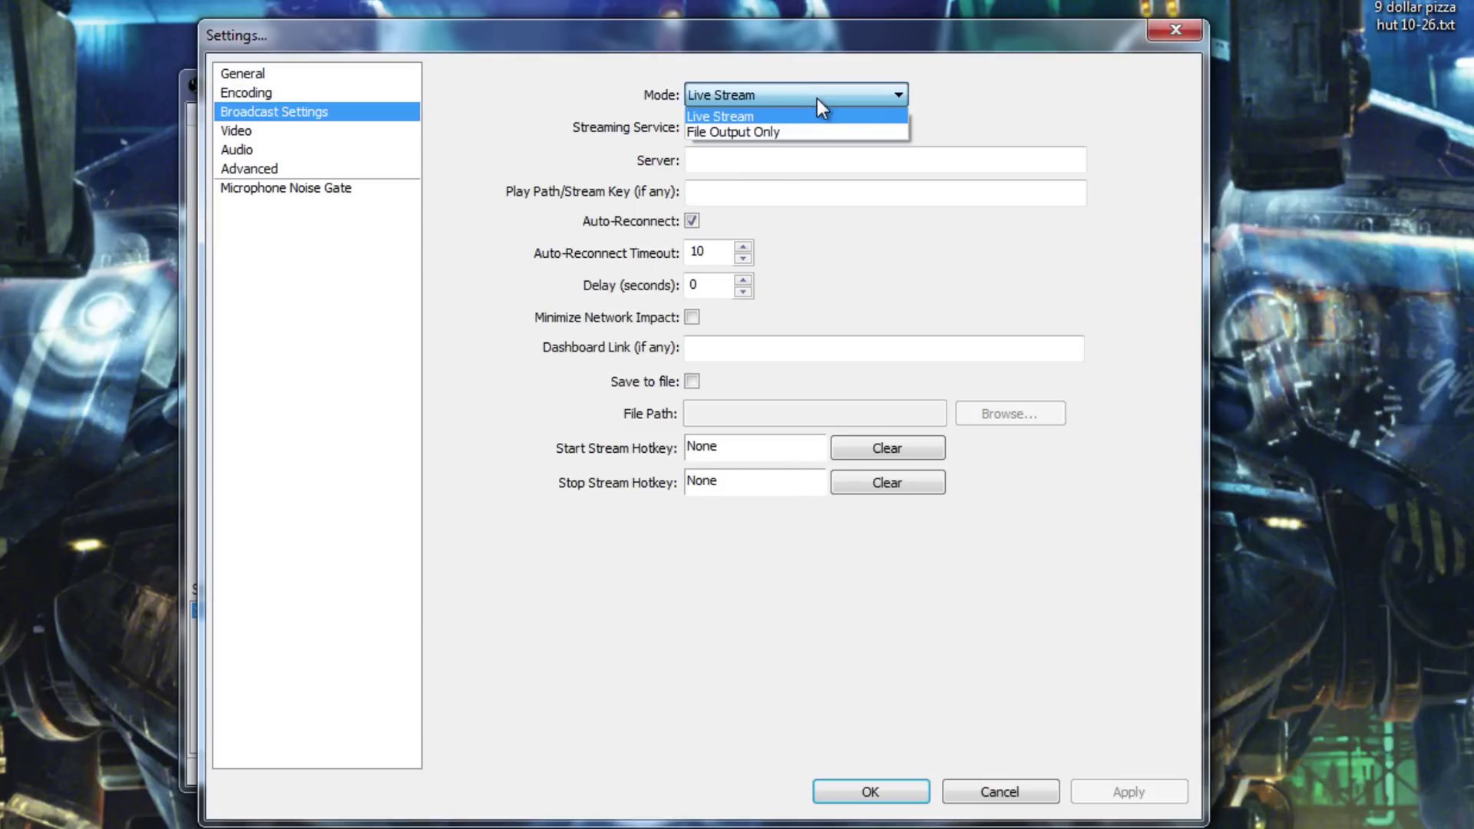
click(799, 132)
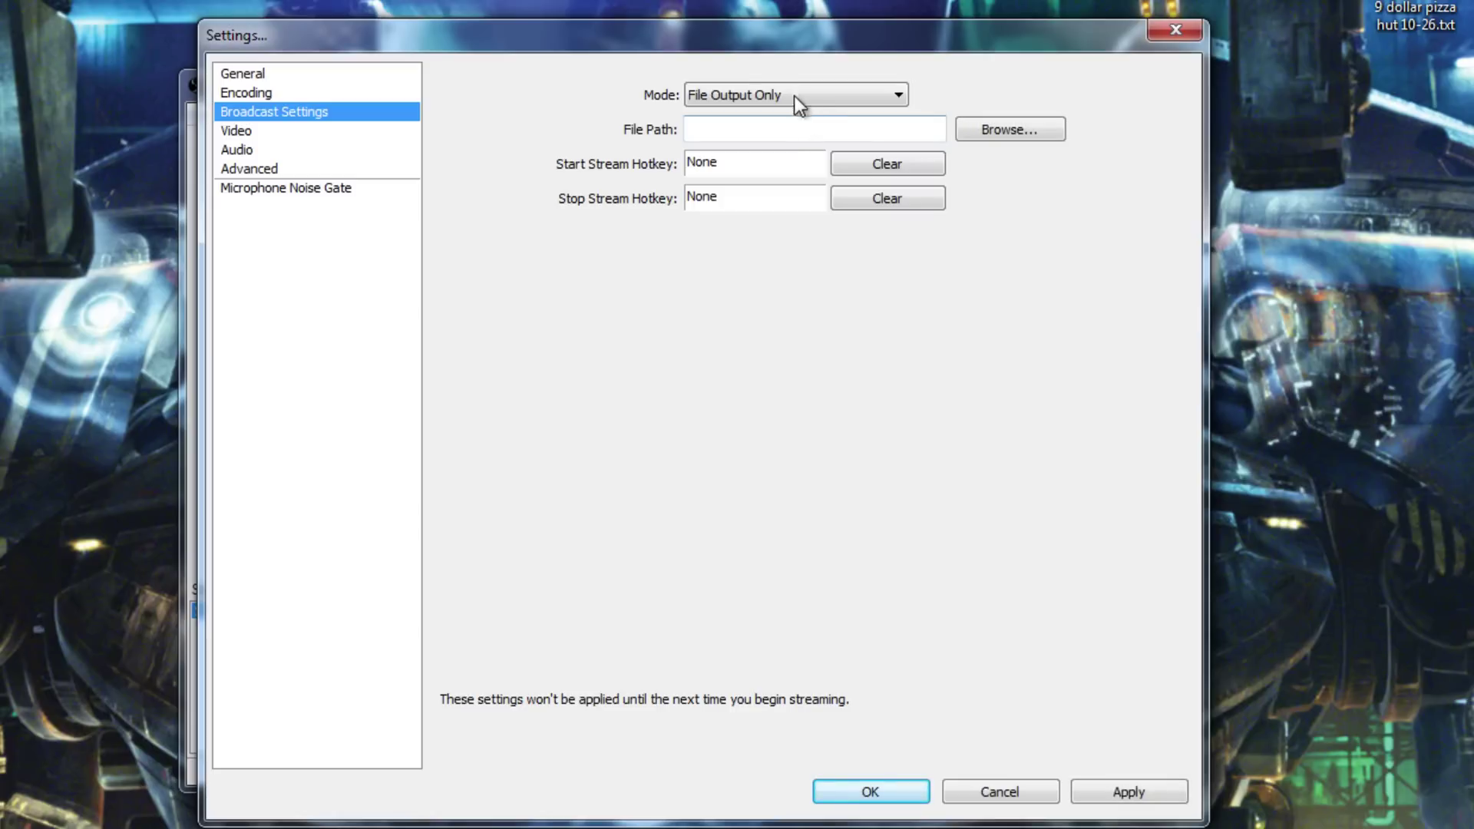
click(996, 127)
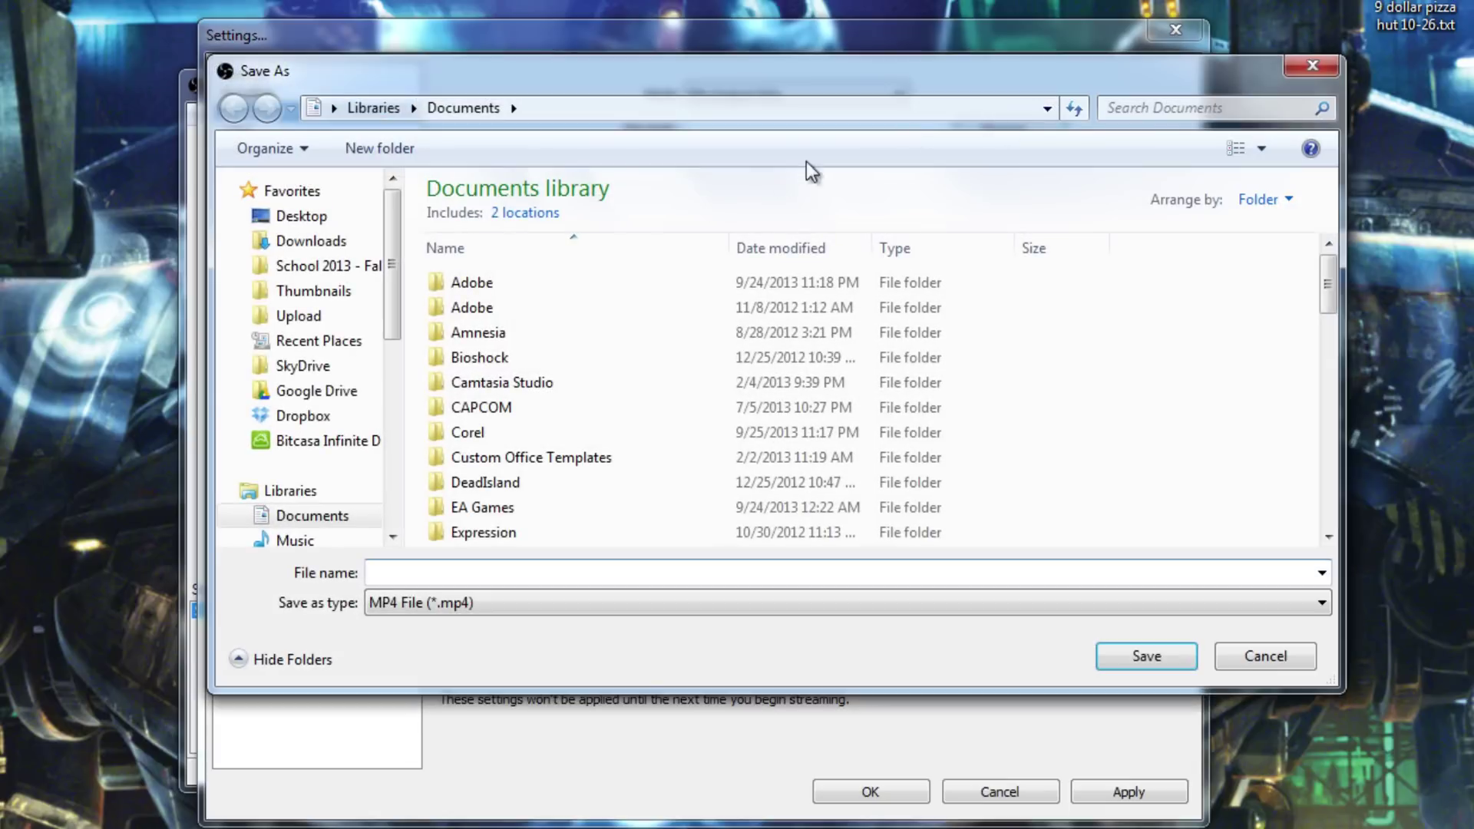
- Save the recording output as PC_Record_.mp4 in the F:\Record folder
scroll(370, 421, down, 5)
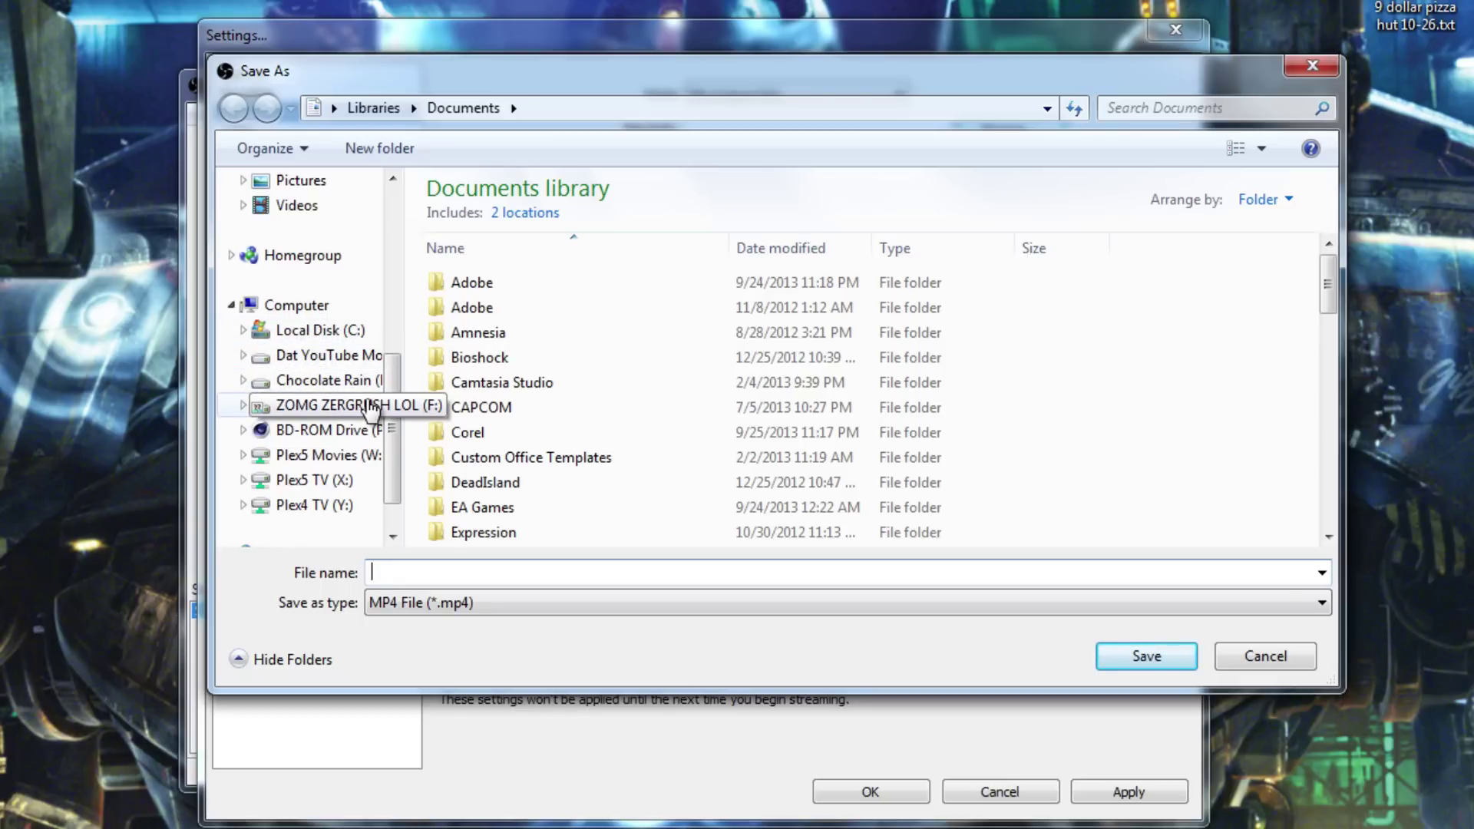
click(371, 407)
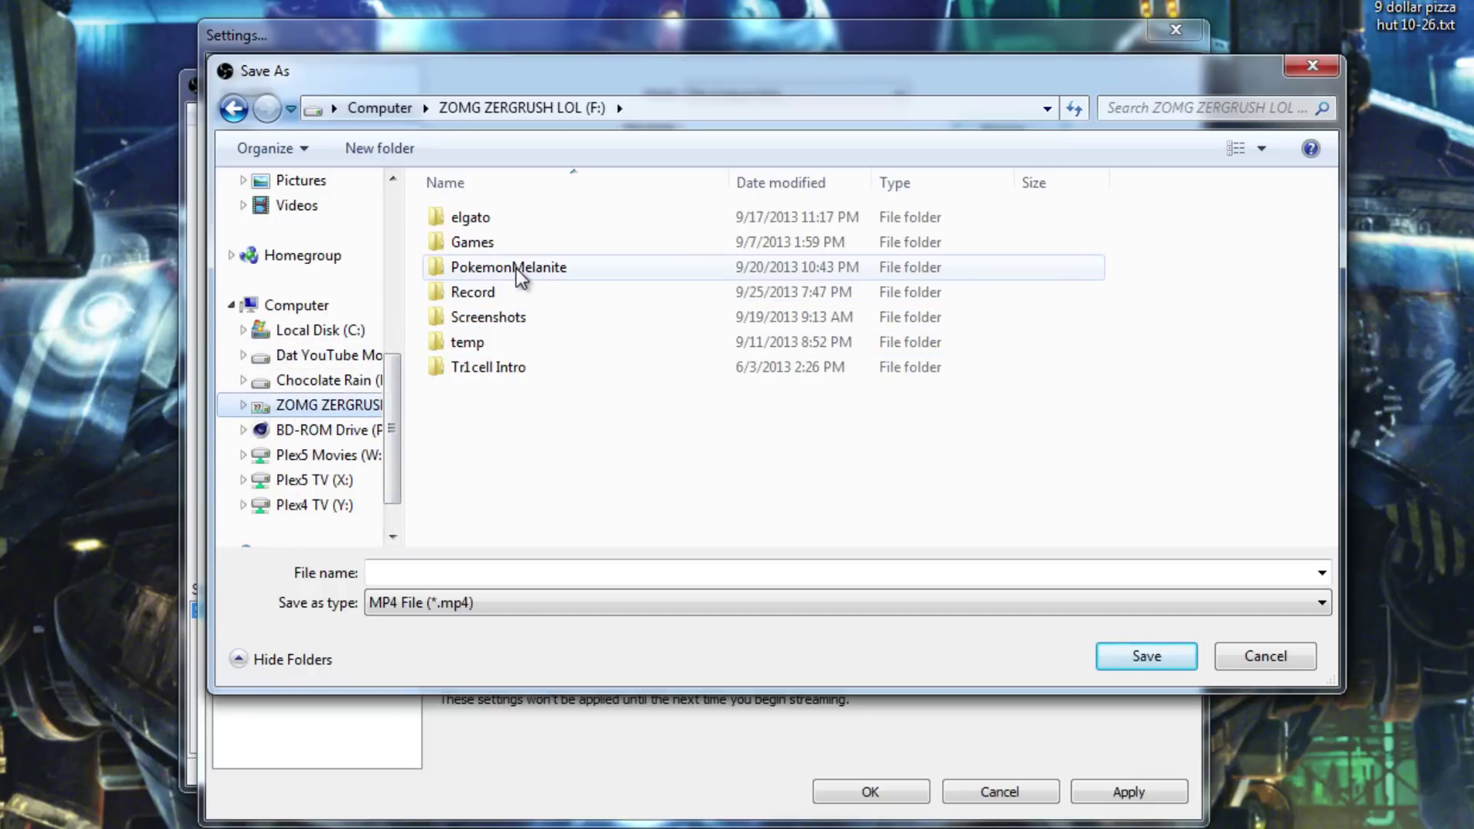
double_click(488, 301)
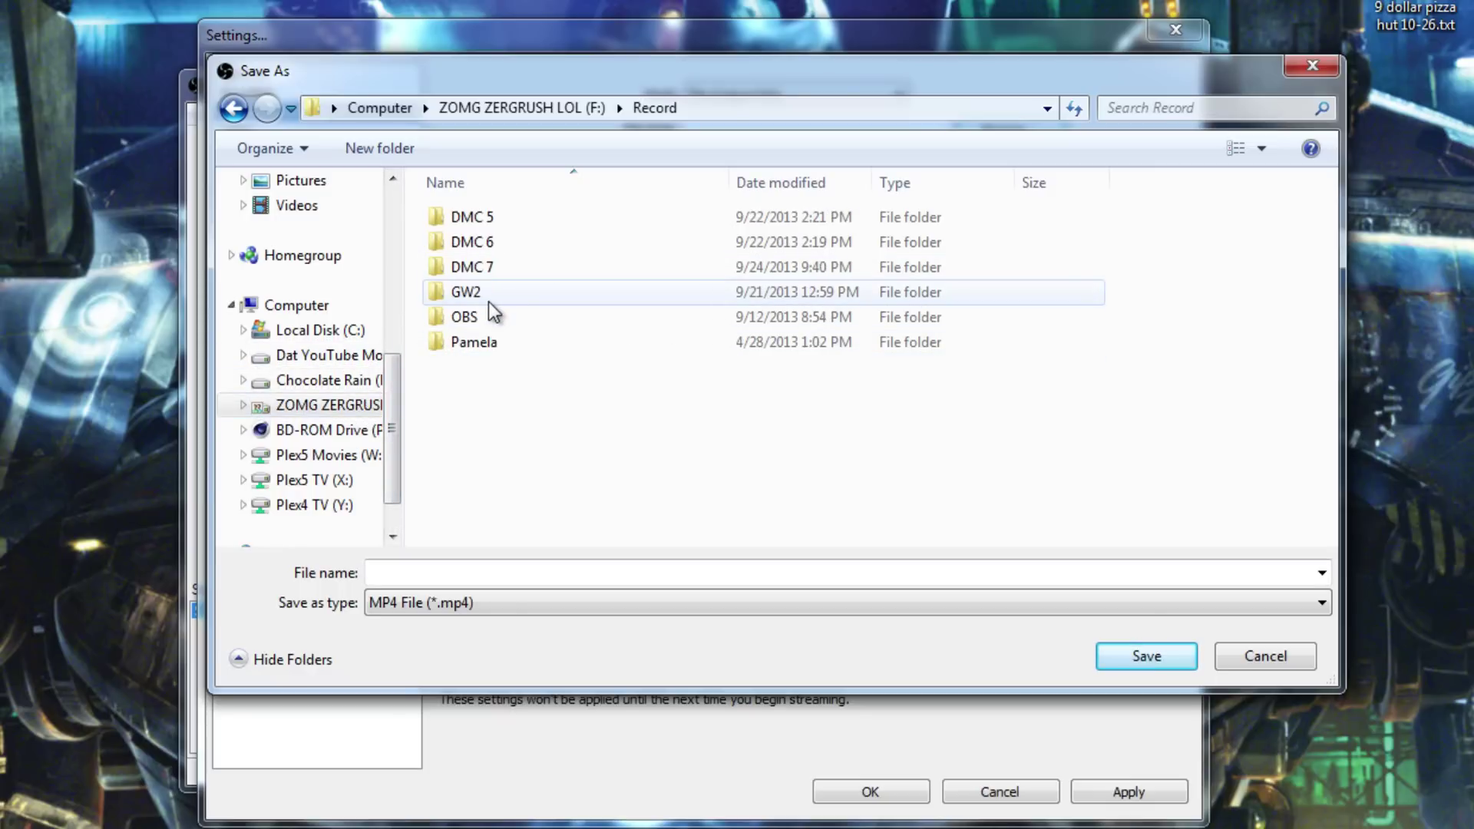
click(489, 314)
double_click(489, 315)
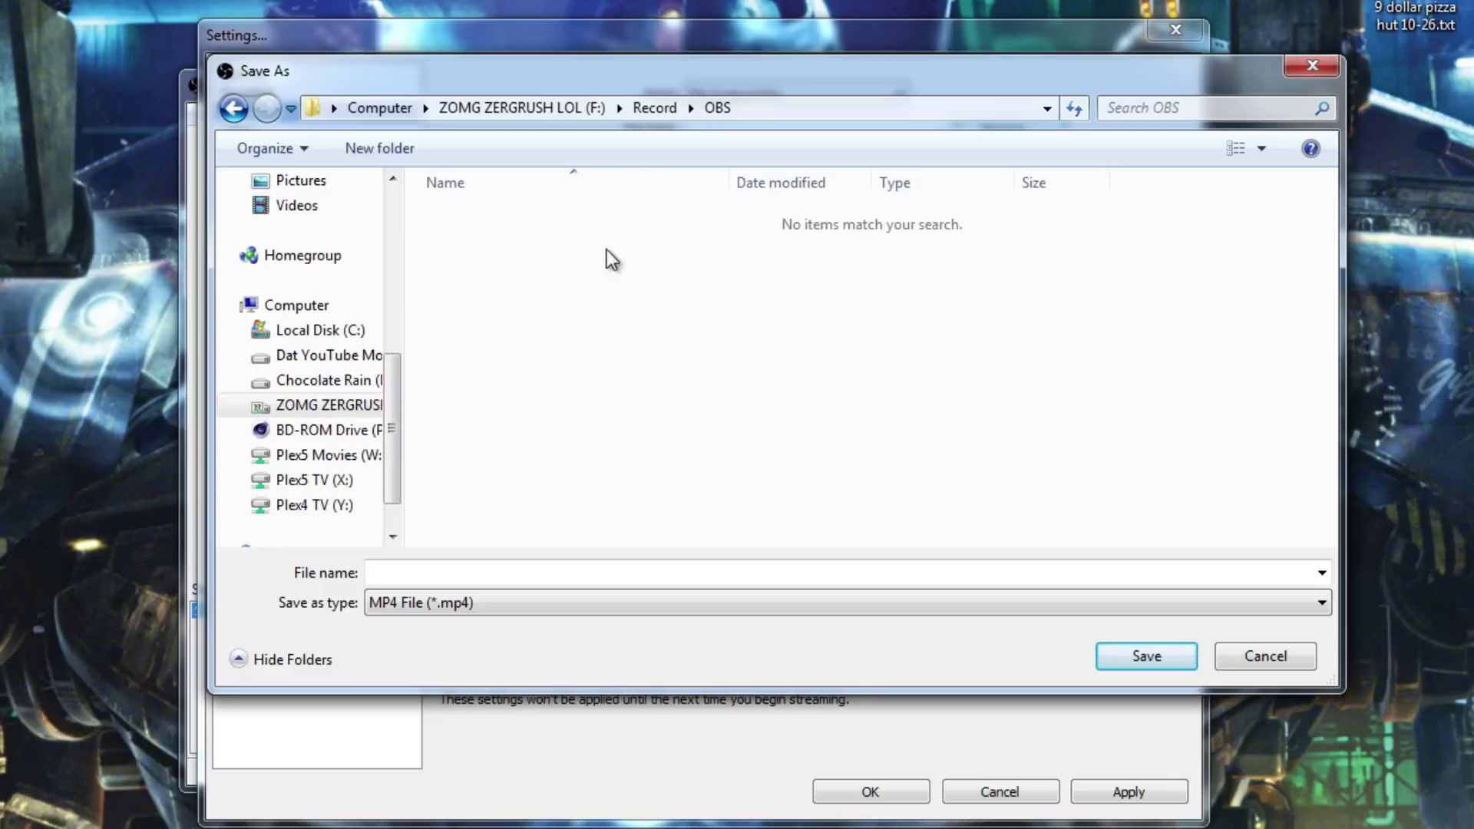
click(655, 108)
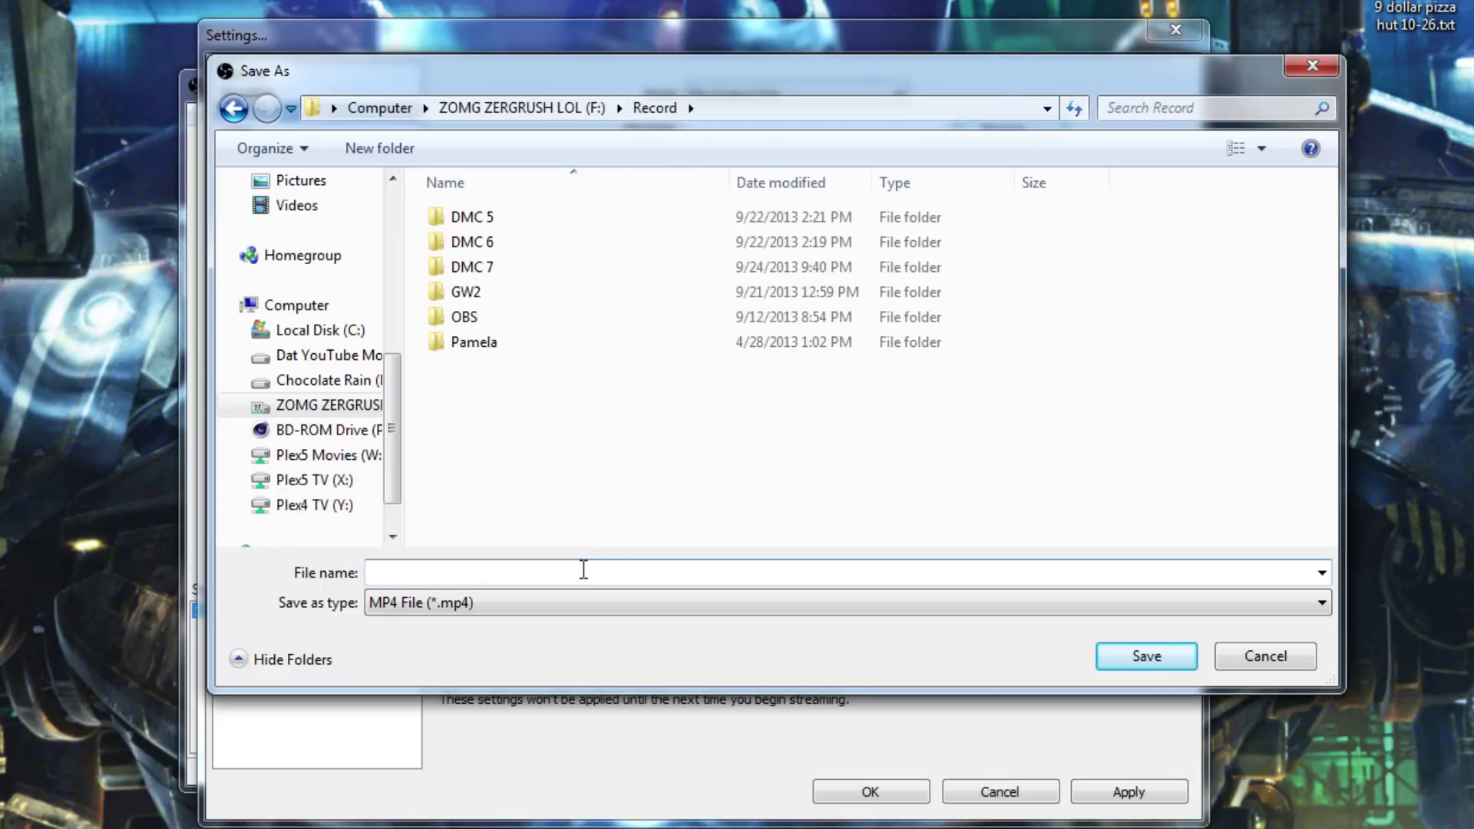
click(583, 568)
text(PC_Record_)
click(1149, 654)
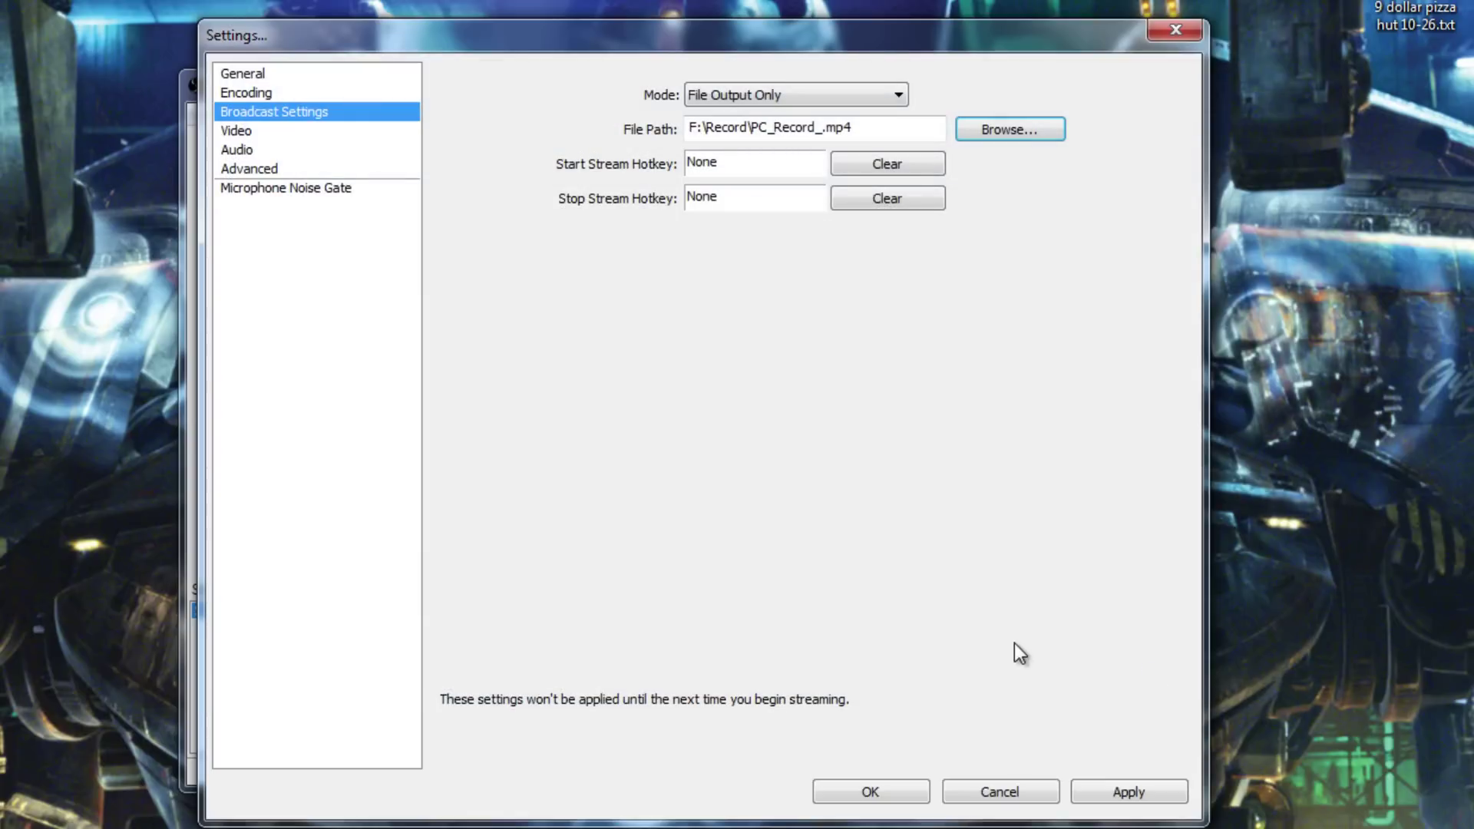
- Assign Num / as the start hotkey and Num + as the stop hotkey, and apply
click(792, 170)
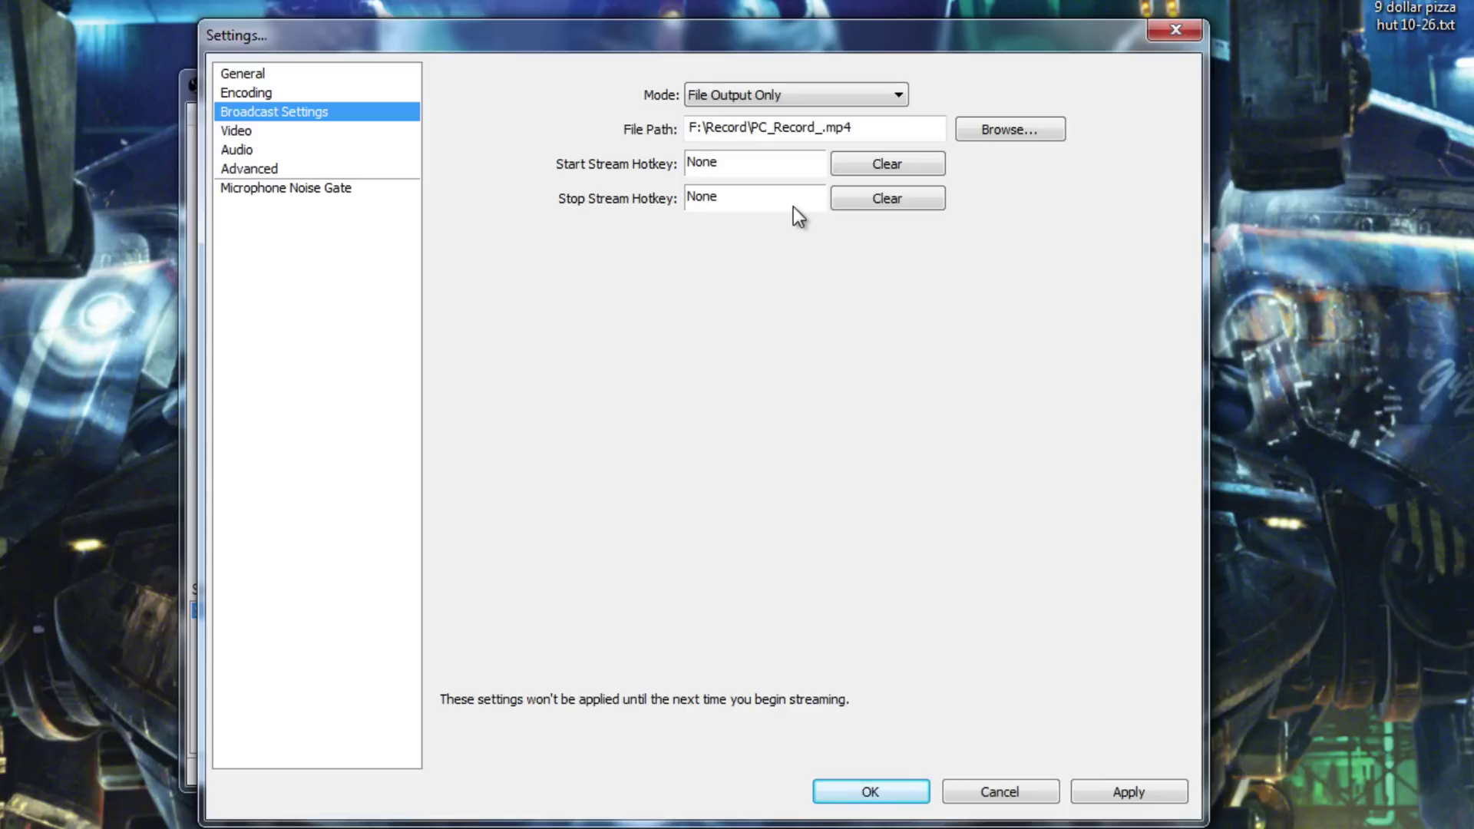
key(KP_Divide)
key(KP_Add)
click(1143, 788)
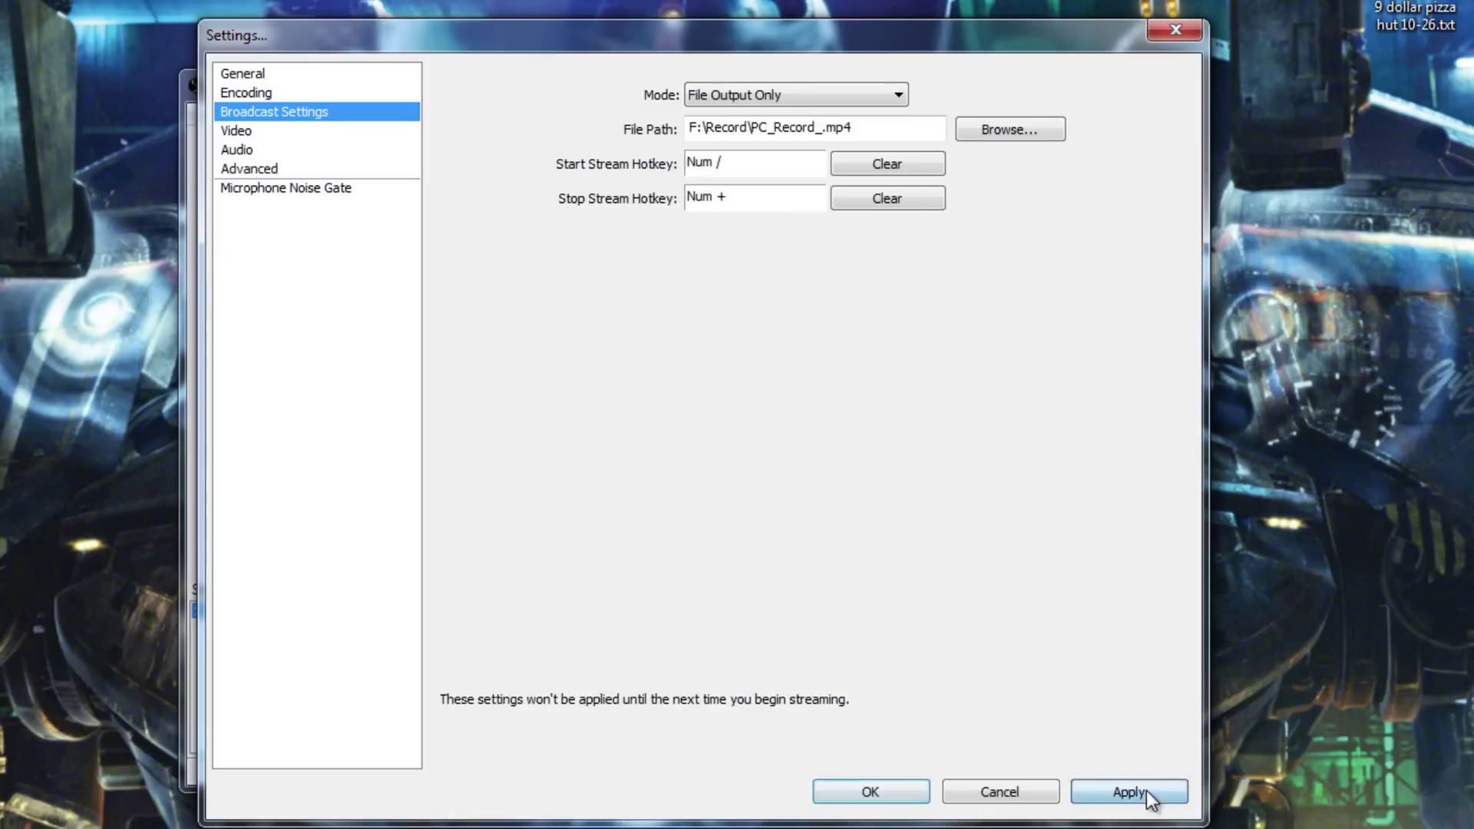
click(288, 133)
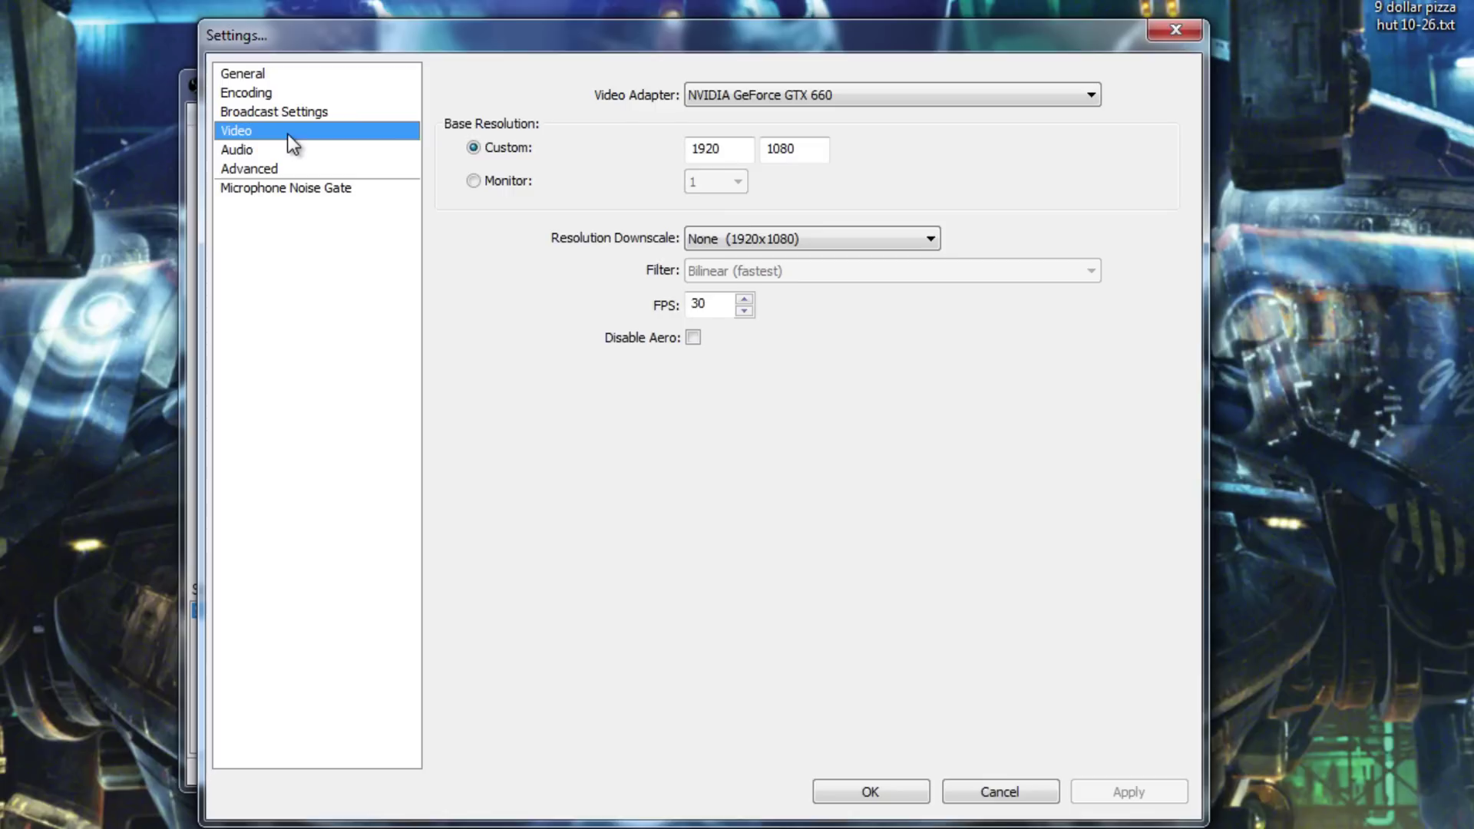
- Change the custom base resolution from 1280 × 720 to 1920 × 1080 and apply it
double_click(744, 153)
text(1280)
key(Tab)
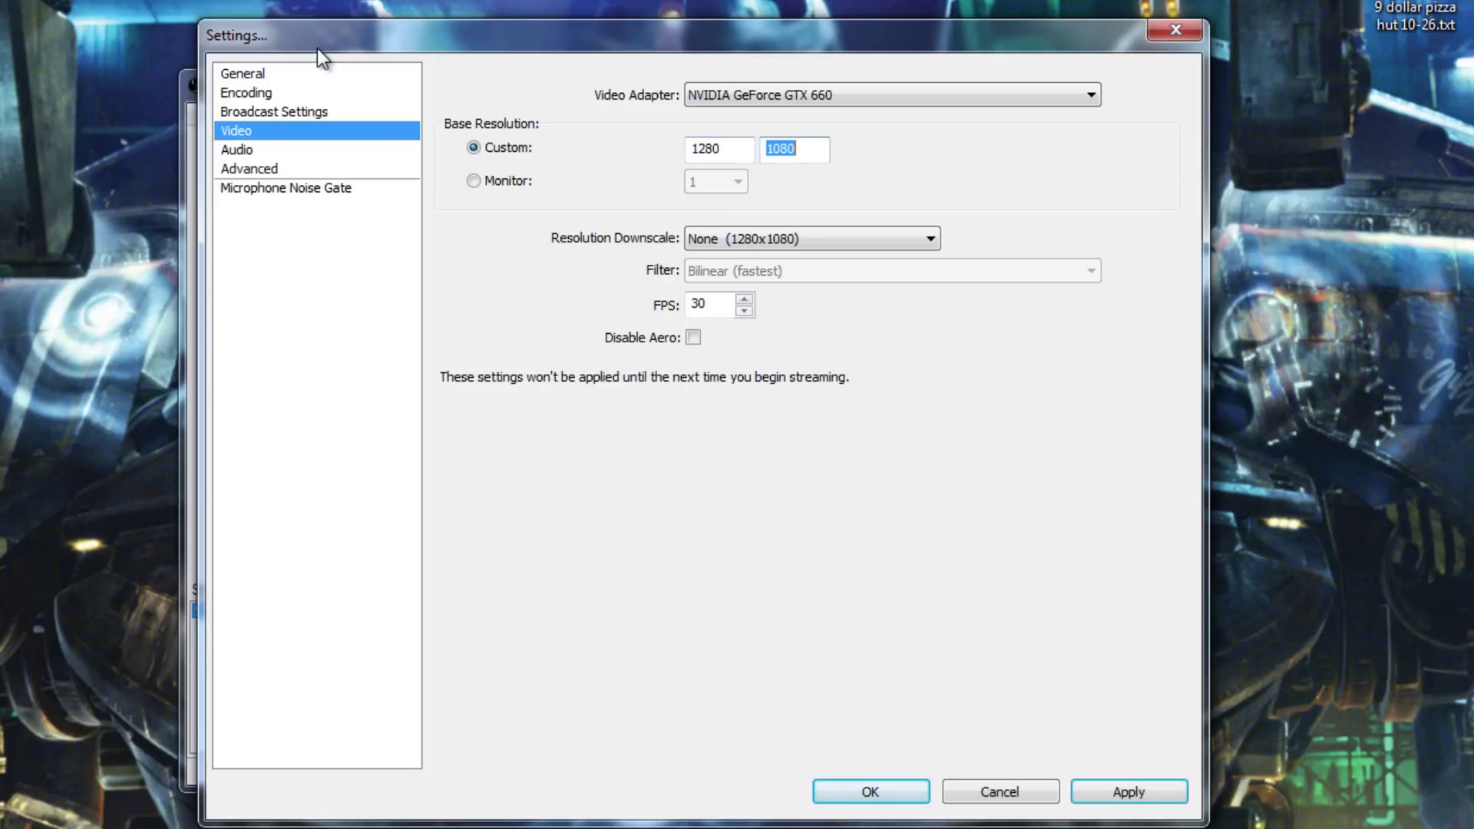
text(720)
double_click(729, 149)
text(1920)
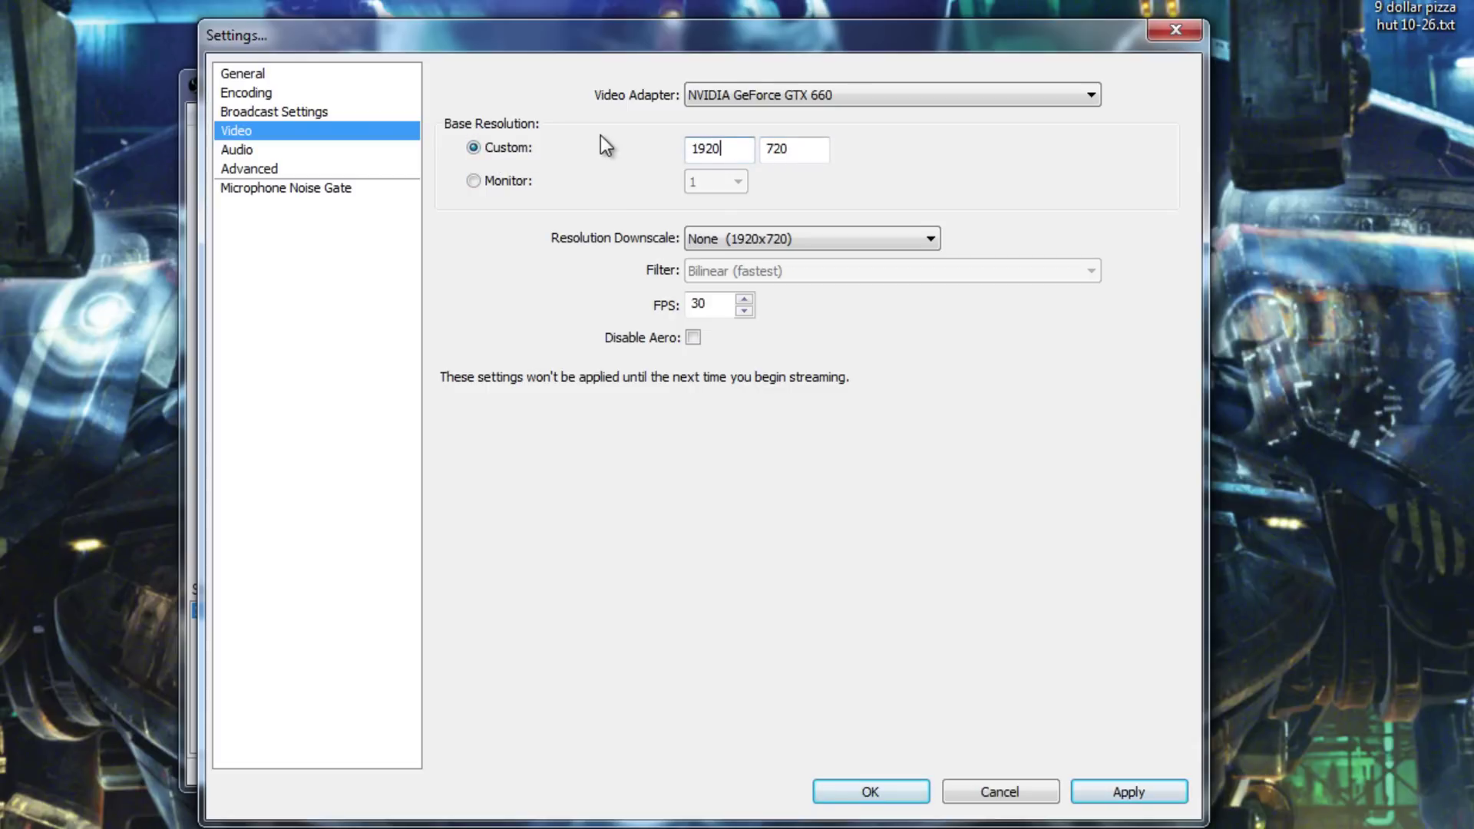
key(Tab)
text(1080)
click(1084, 790)
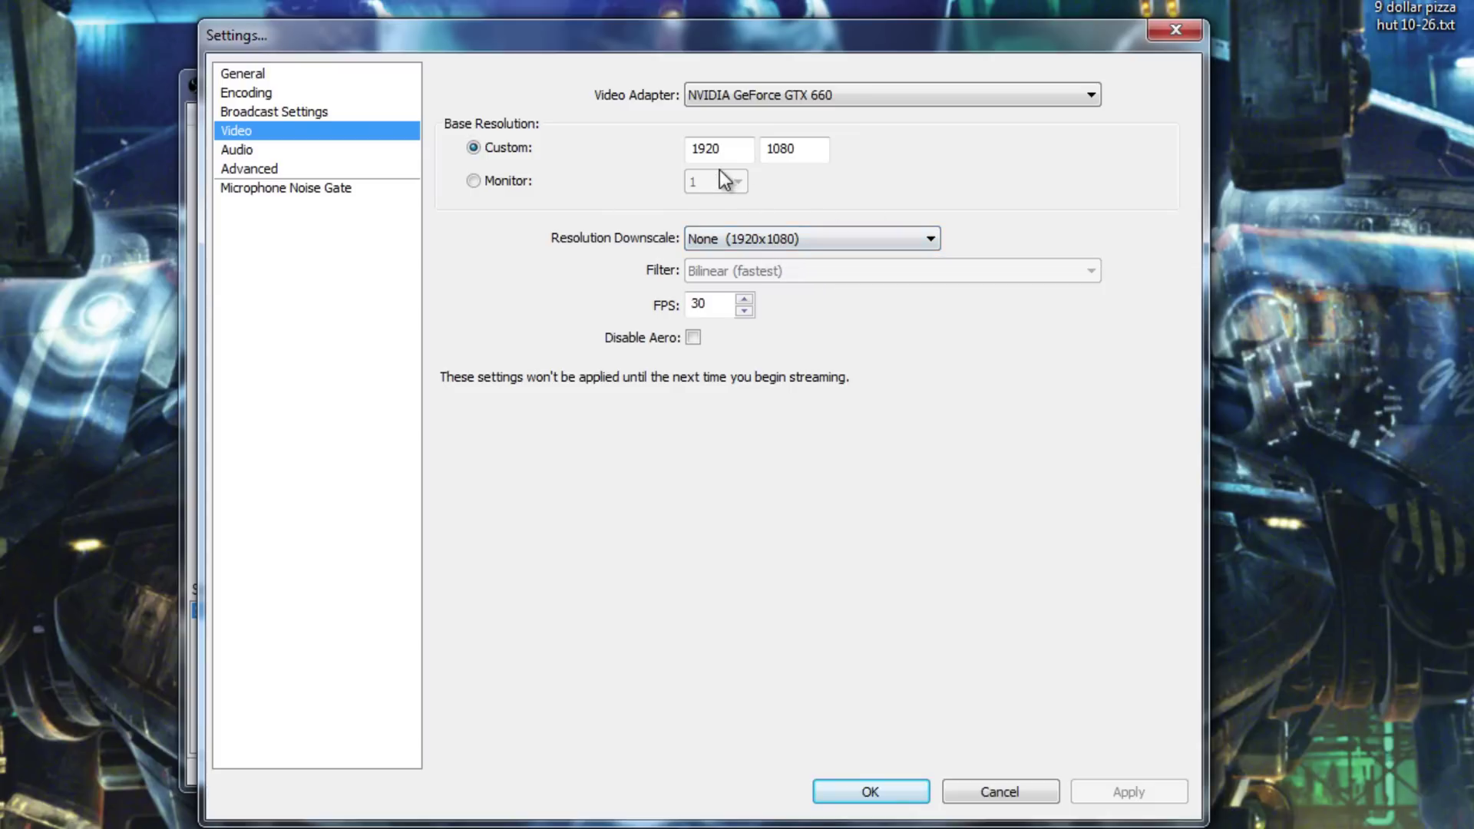
- Recheck the 1920 × 1080 values and drag the Settings dialog left to uncover the desktop
double_click(742, 154)
drag(822, 151, 753, 157)
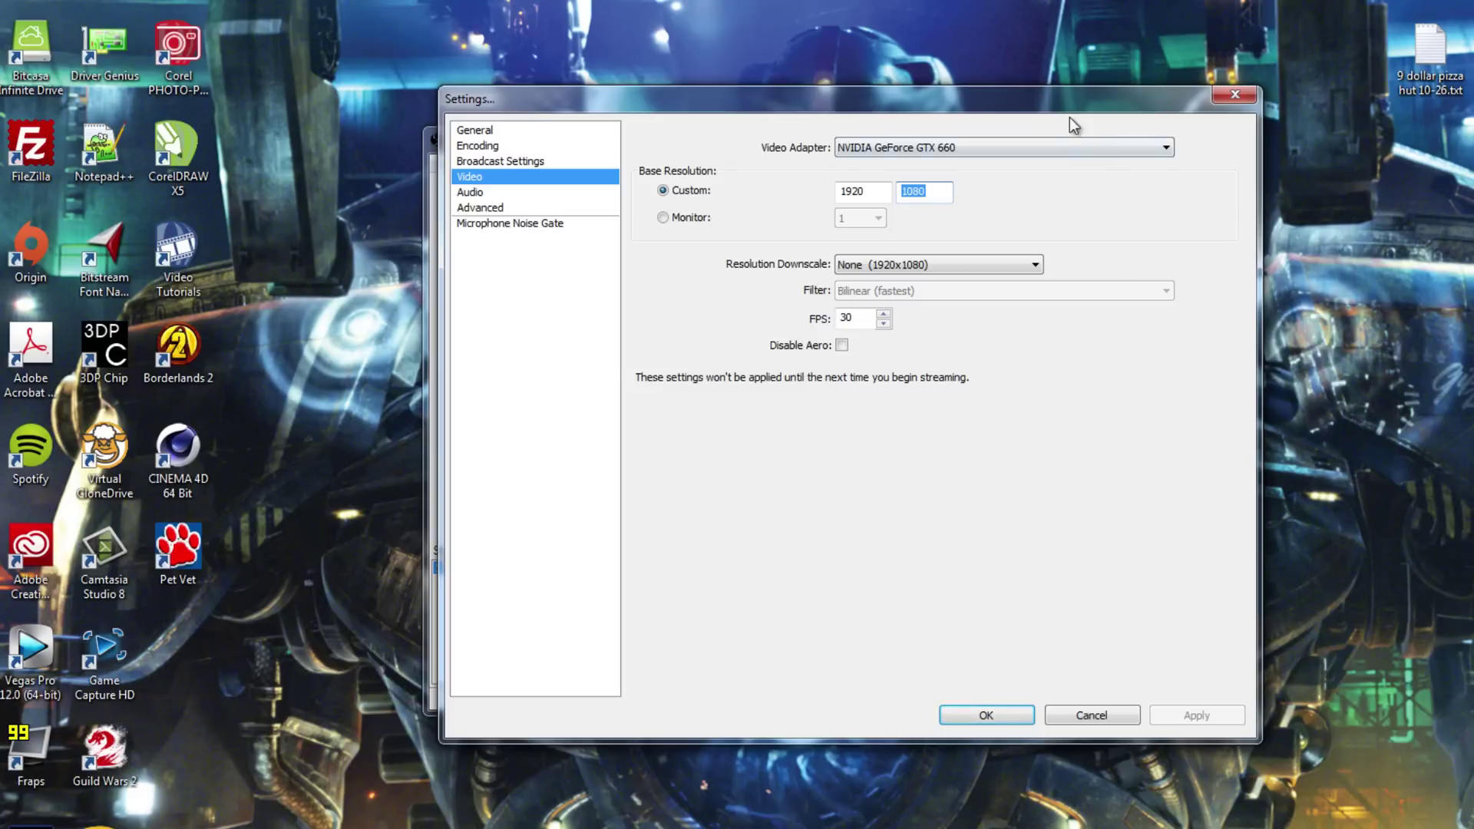
drag(1073, 125, 644, 125)
right_click(1334, 449)
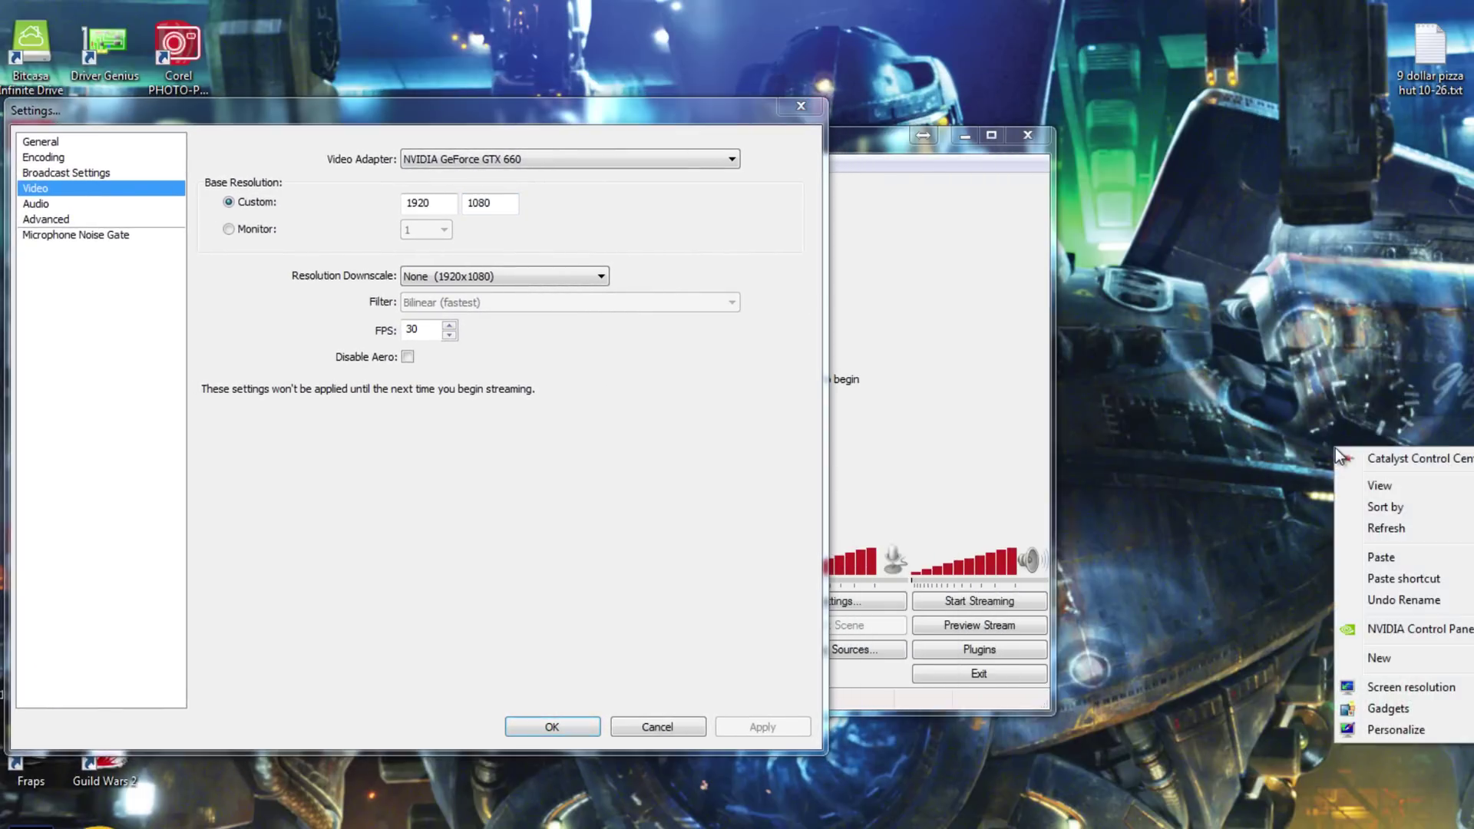
click(1411, 687)
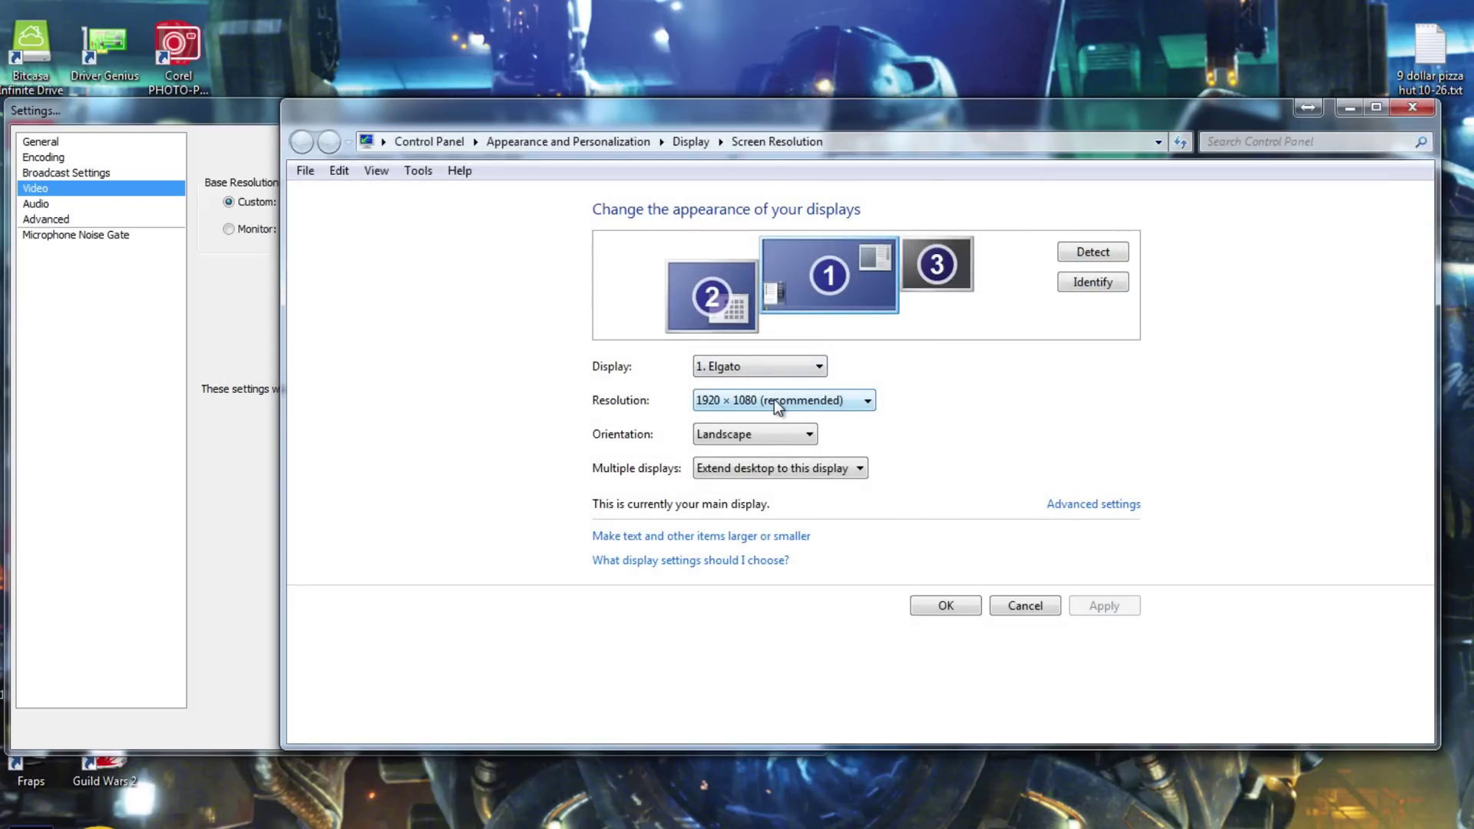
click(773, 399)
click(774, 399)
click(778, 401)
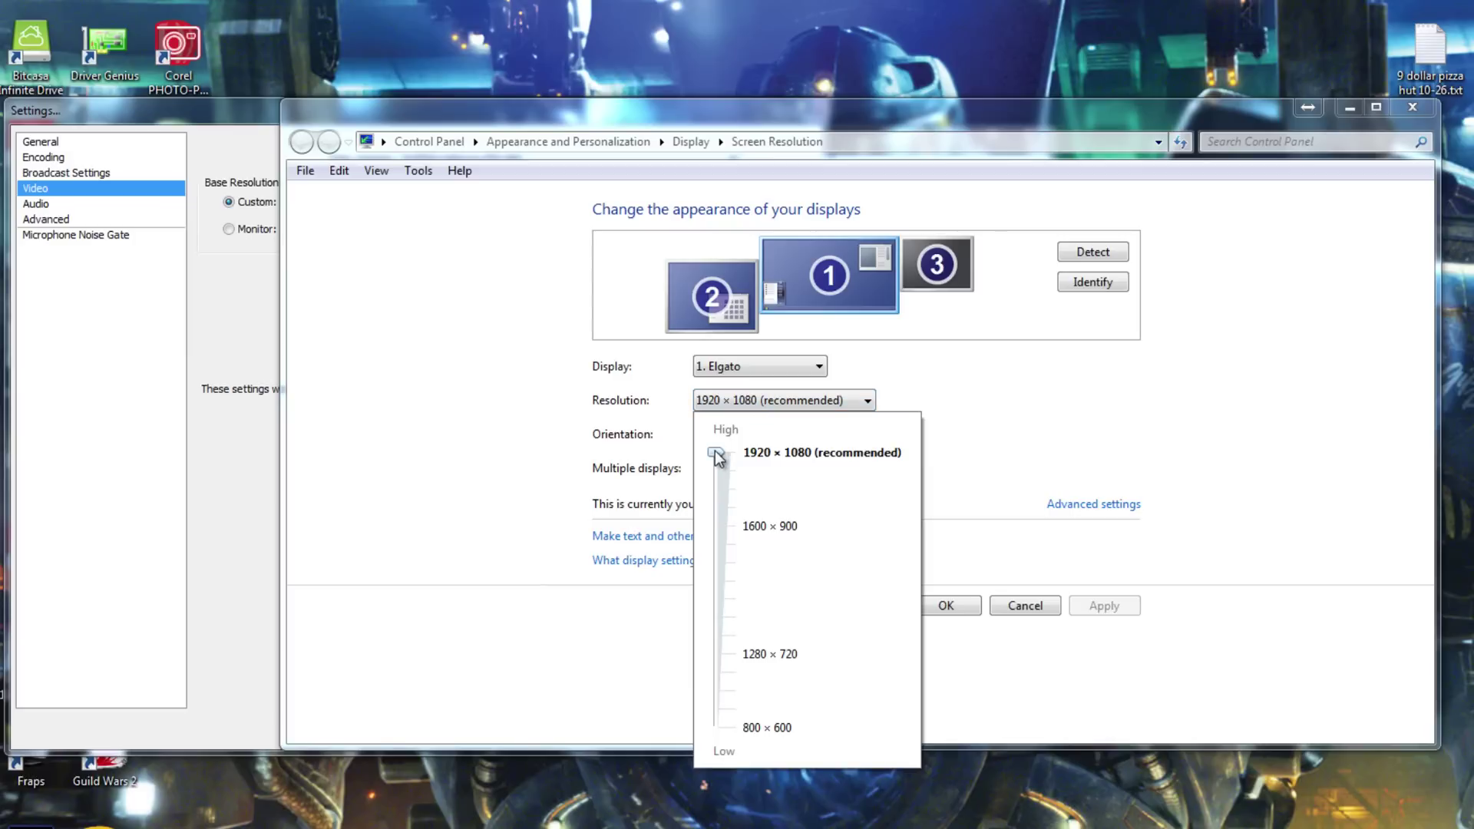
drag(714, 451, 990, 470)
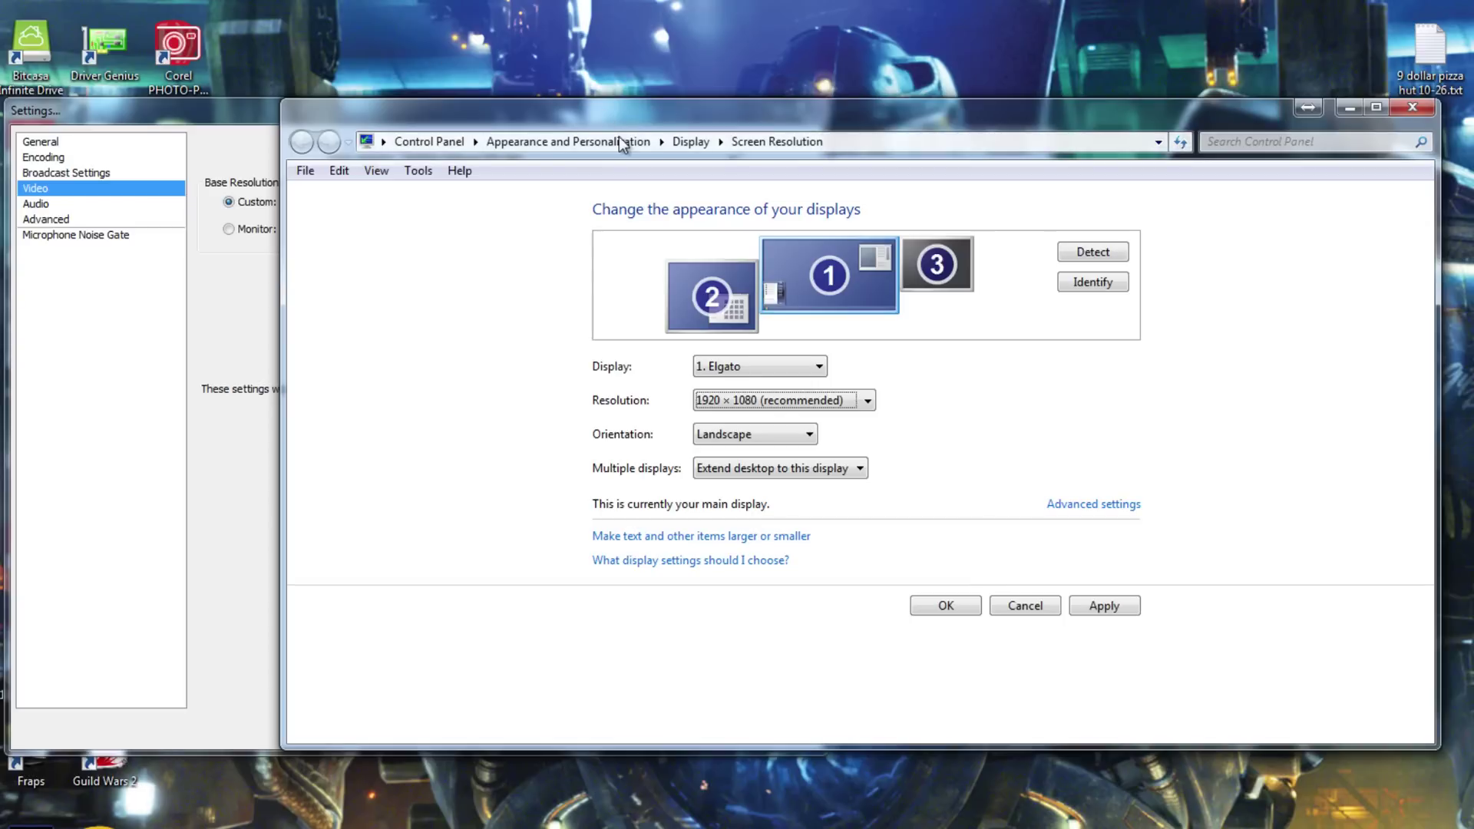
drag(633, 118, 656, 128)
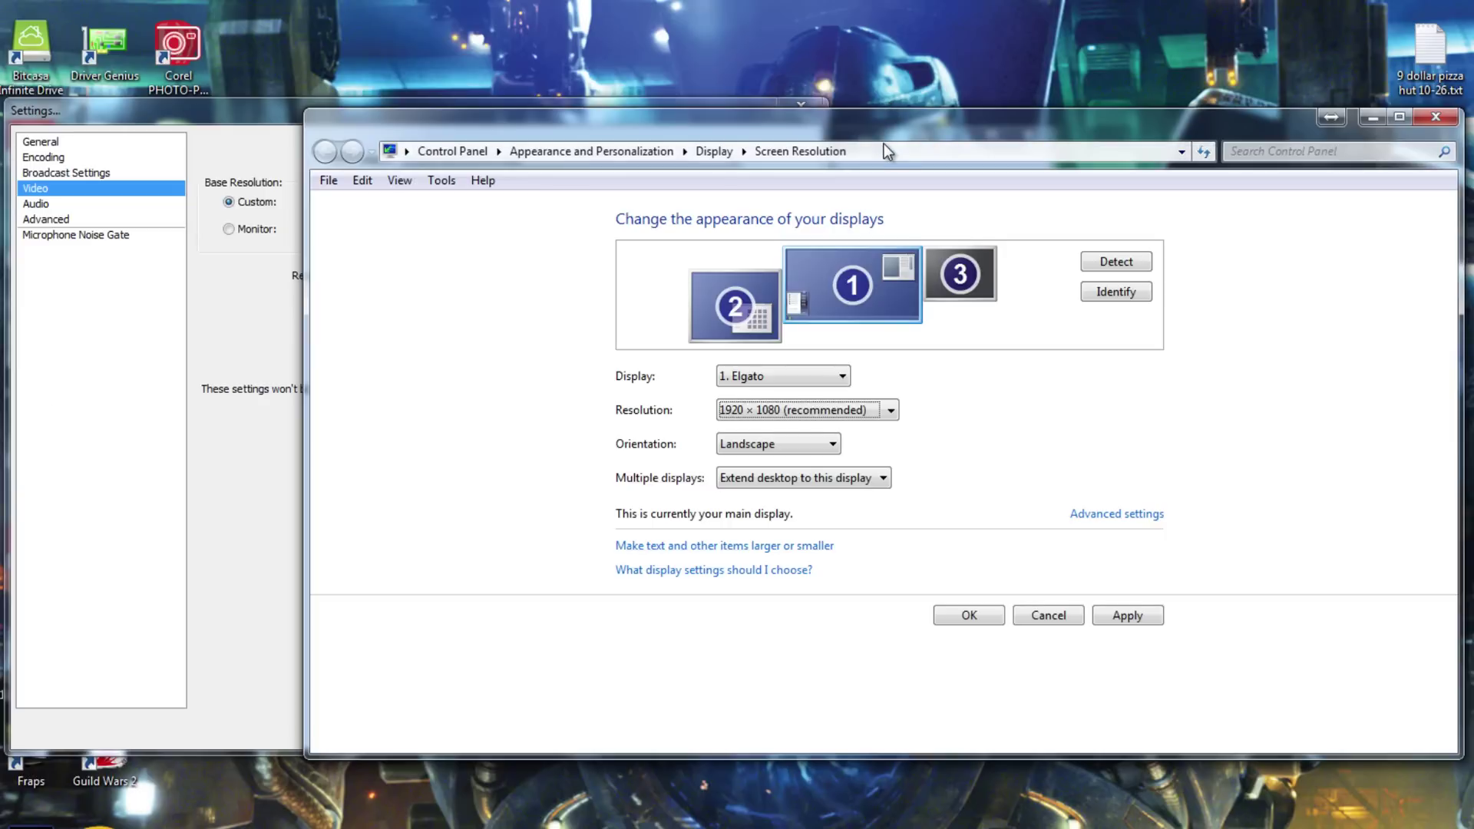
click(888, 411)
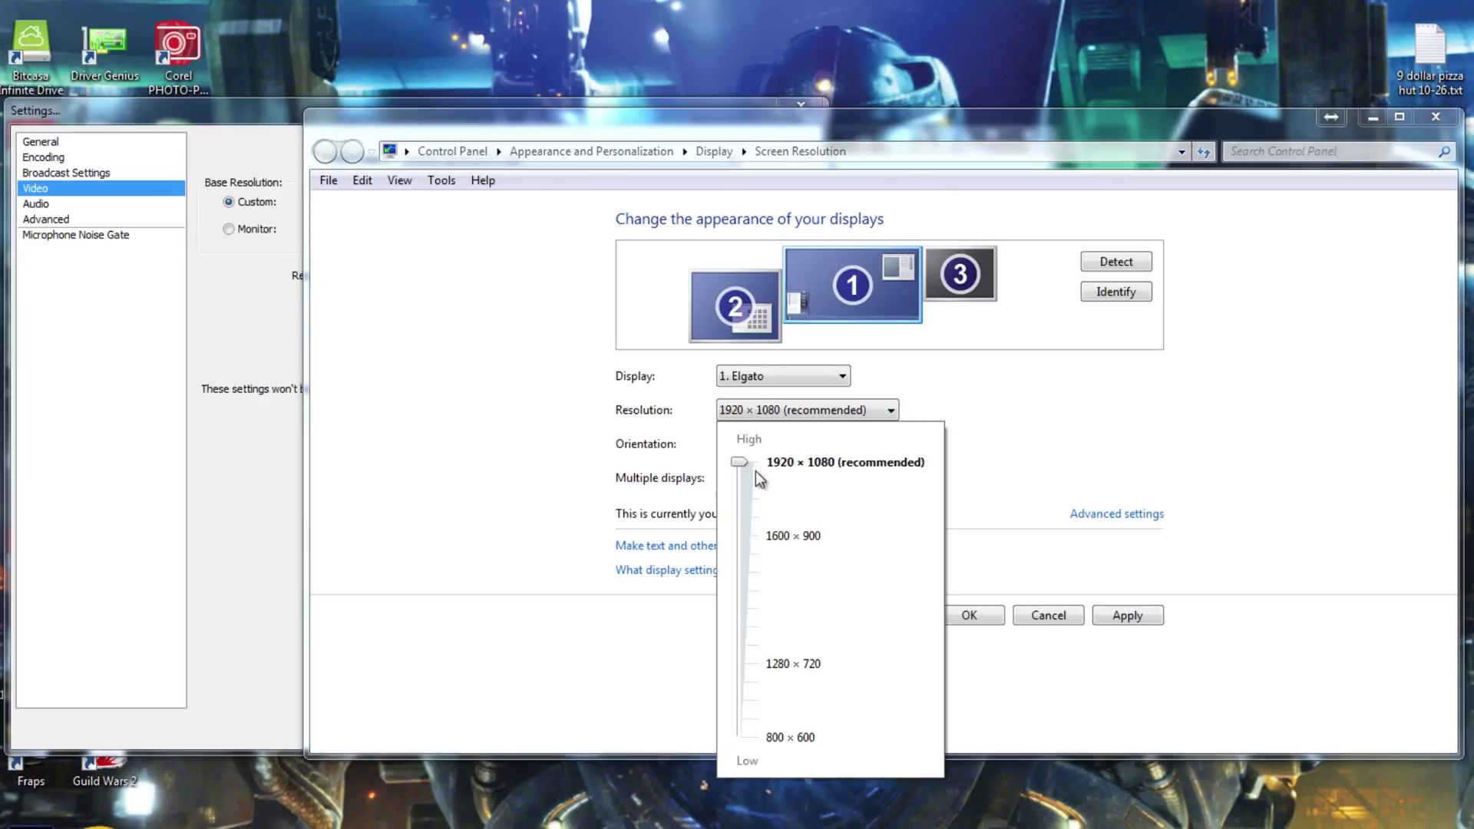
mouse_move(739, 462)
mouse_down()
mouse_move(740, 476)
mouse_move(739, 462)
mouse_up()
click(955, 428)
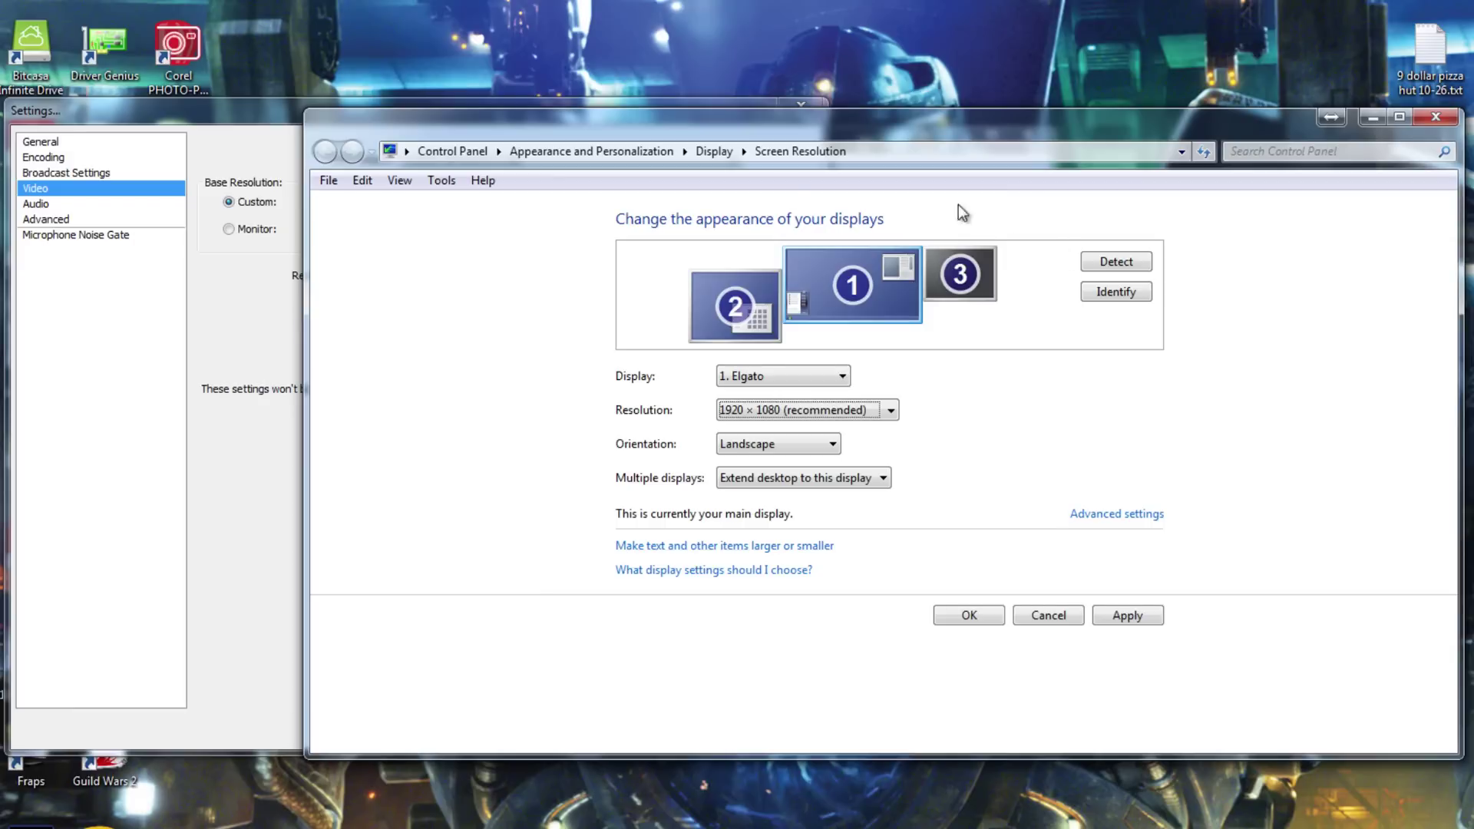
click(850, 417)
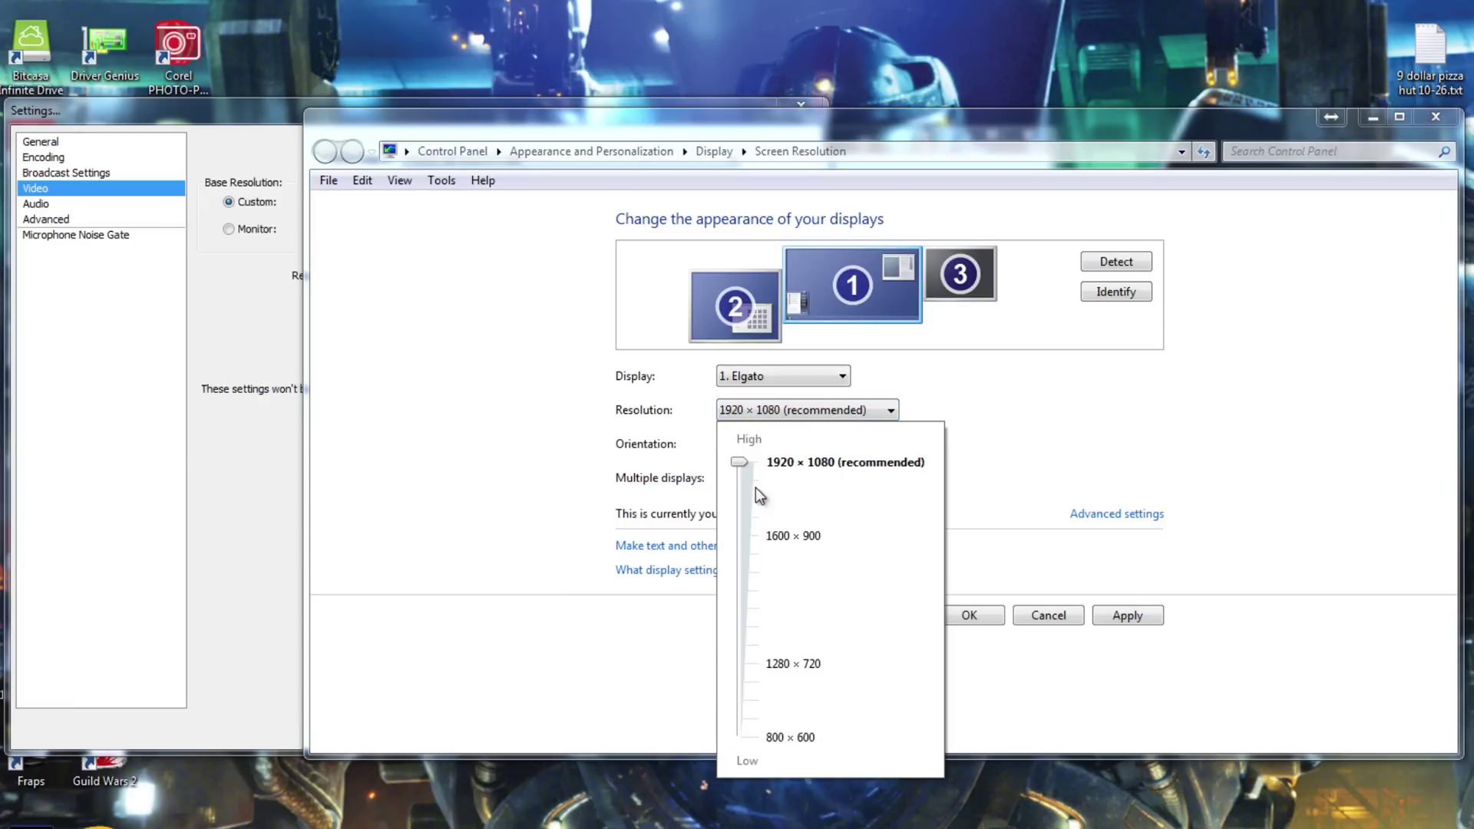
mouse_move(741, 467)
mouse_down()
mouse_move(734, 634)
mouse_move(743, 444)
mouse_up()
click(1065, 389)
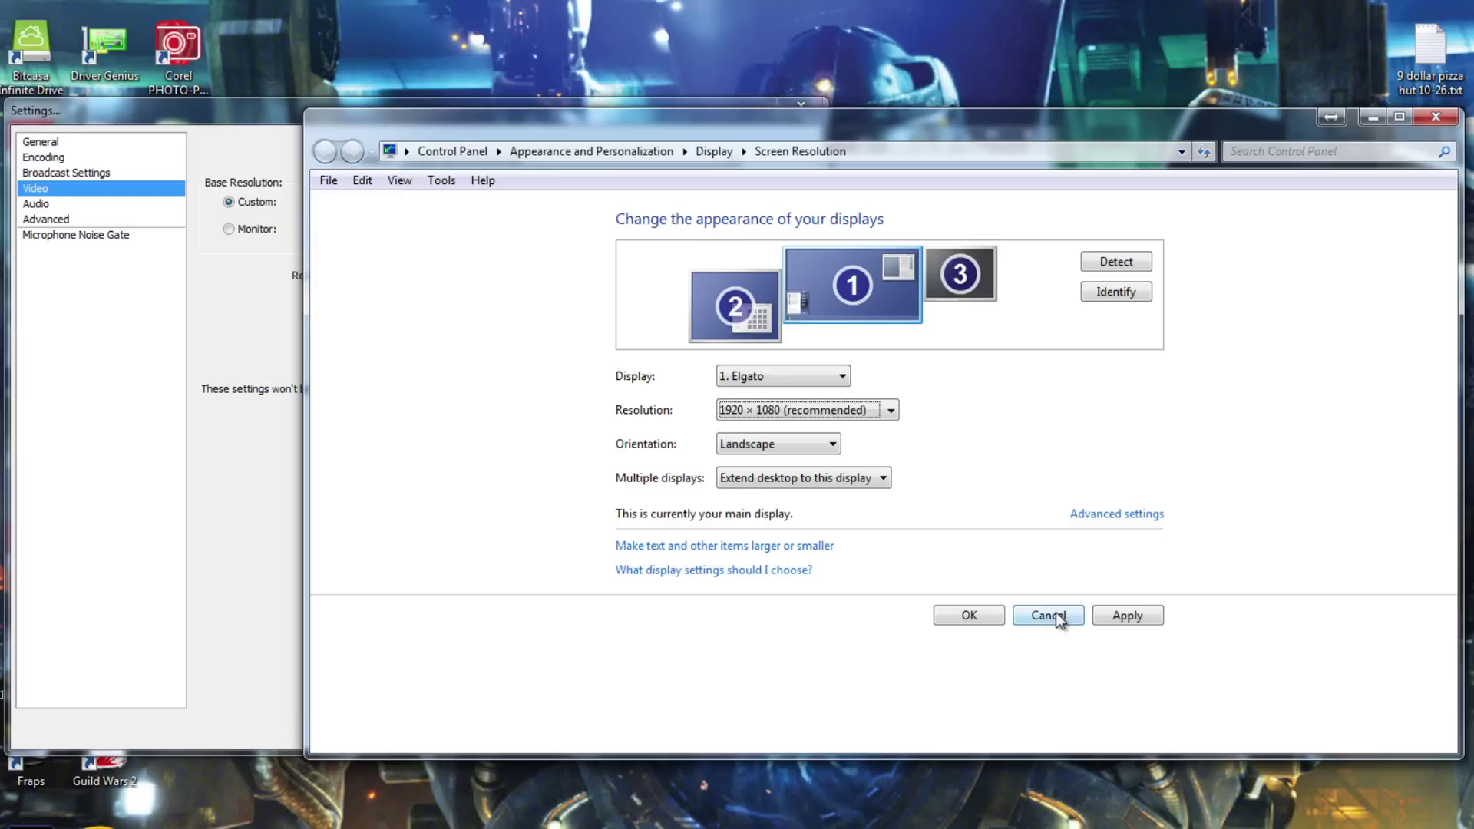
click(790, 413)
mouse_move(741, 470)
mouse_down()
mouse_move(749, 568)
mouse_move(738, 466)
mouse_up()
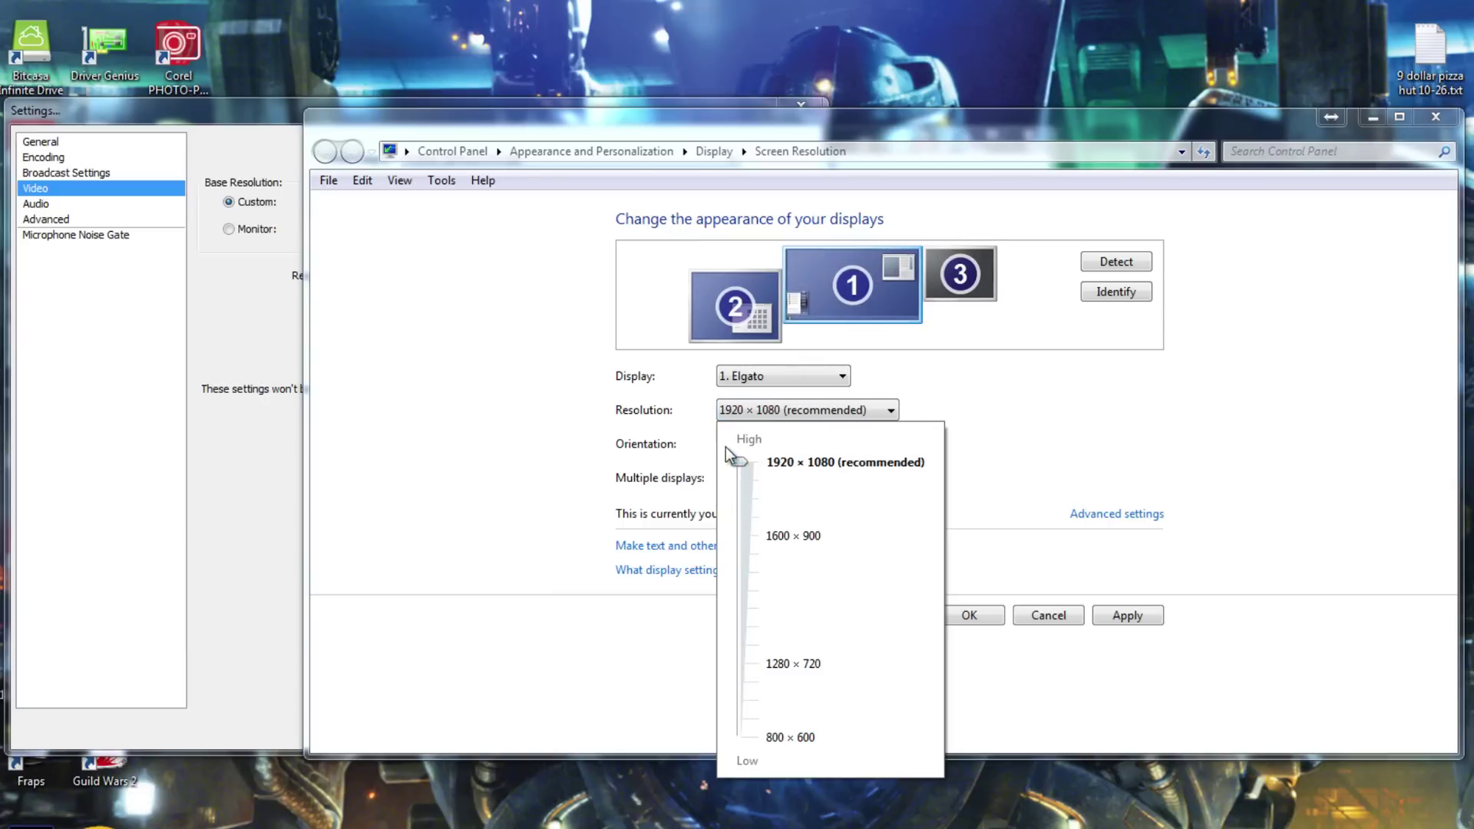
click(1073, 480)
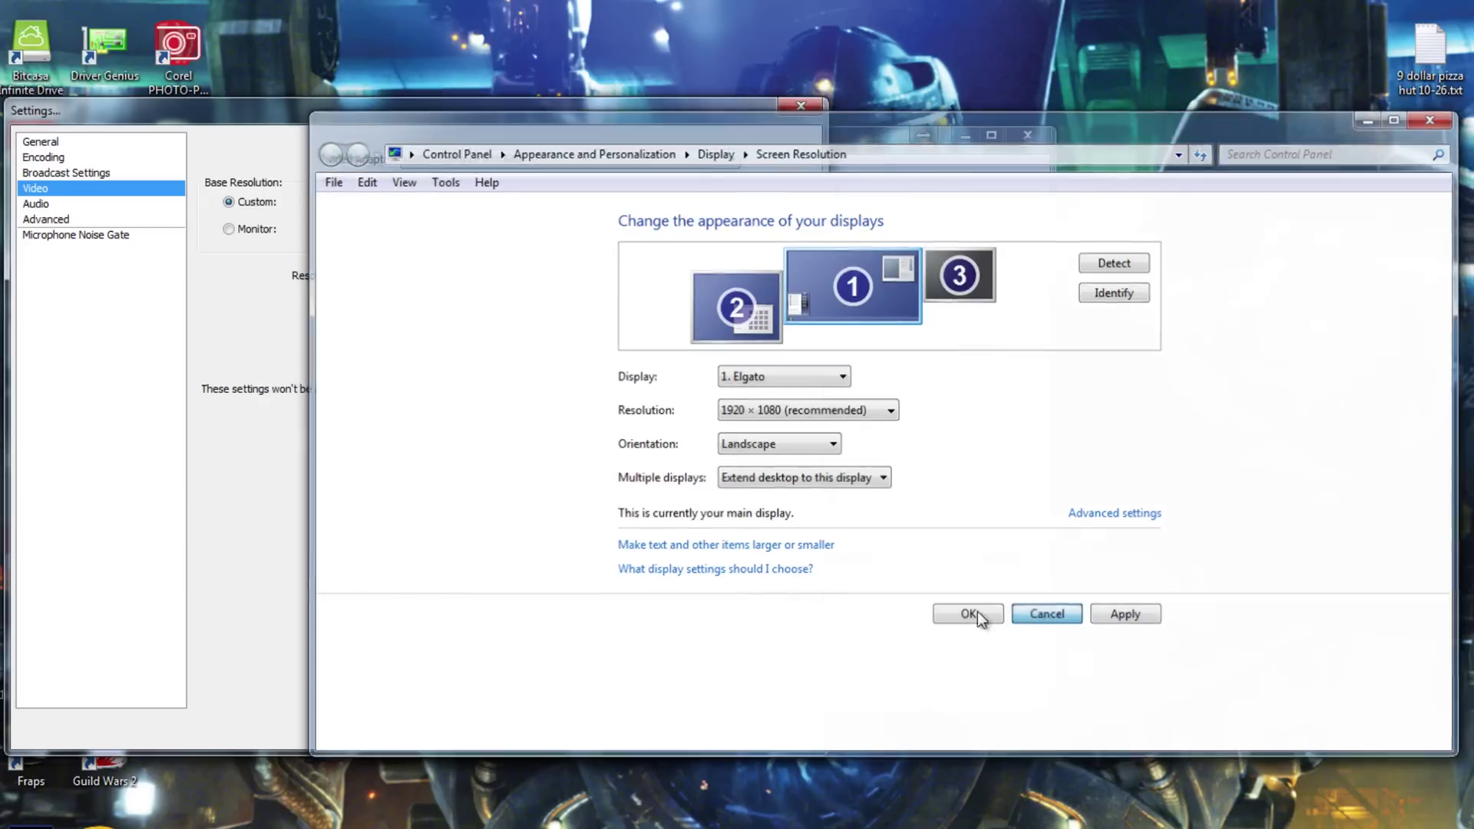
click(968, 615)
drag(609, 106, 887, 134)
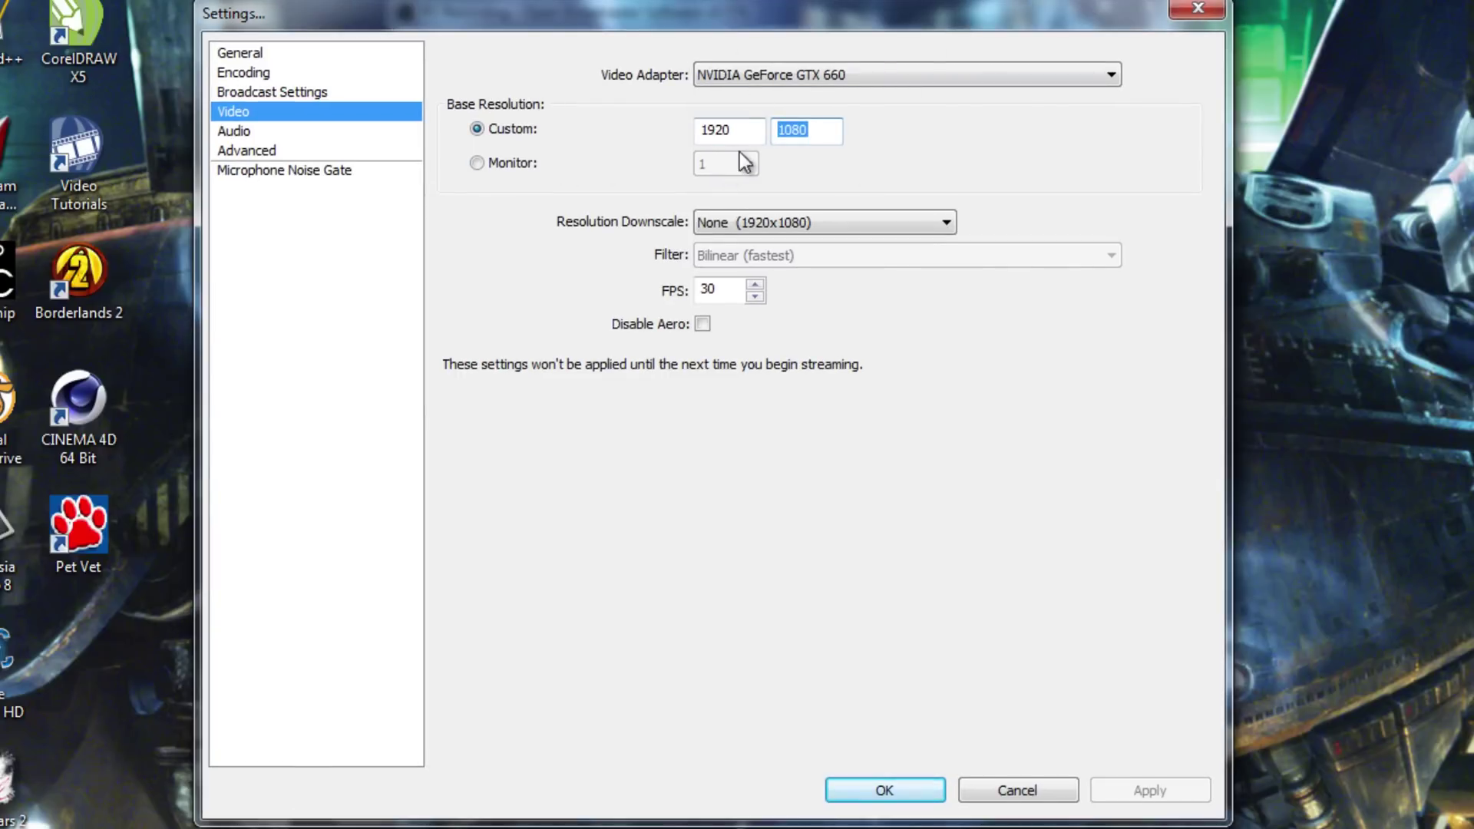
- Choose Line In (BEHRINGER USB WDM AUDIO 2.8.40) as the microphone/auxiliary audio device
double_click(748, 131)
click(233, 132)
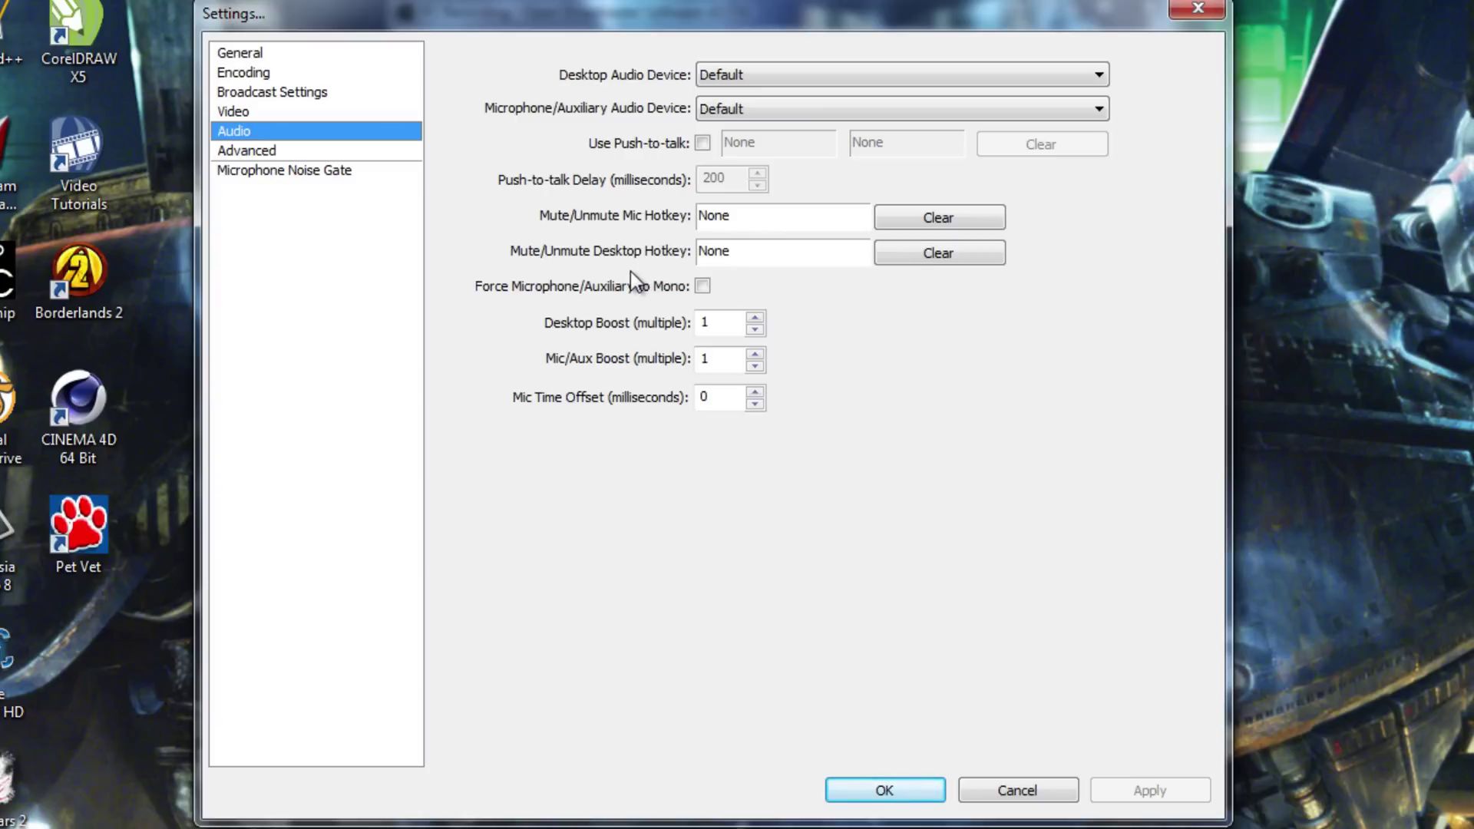
click(749, 112)
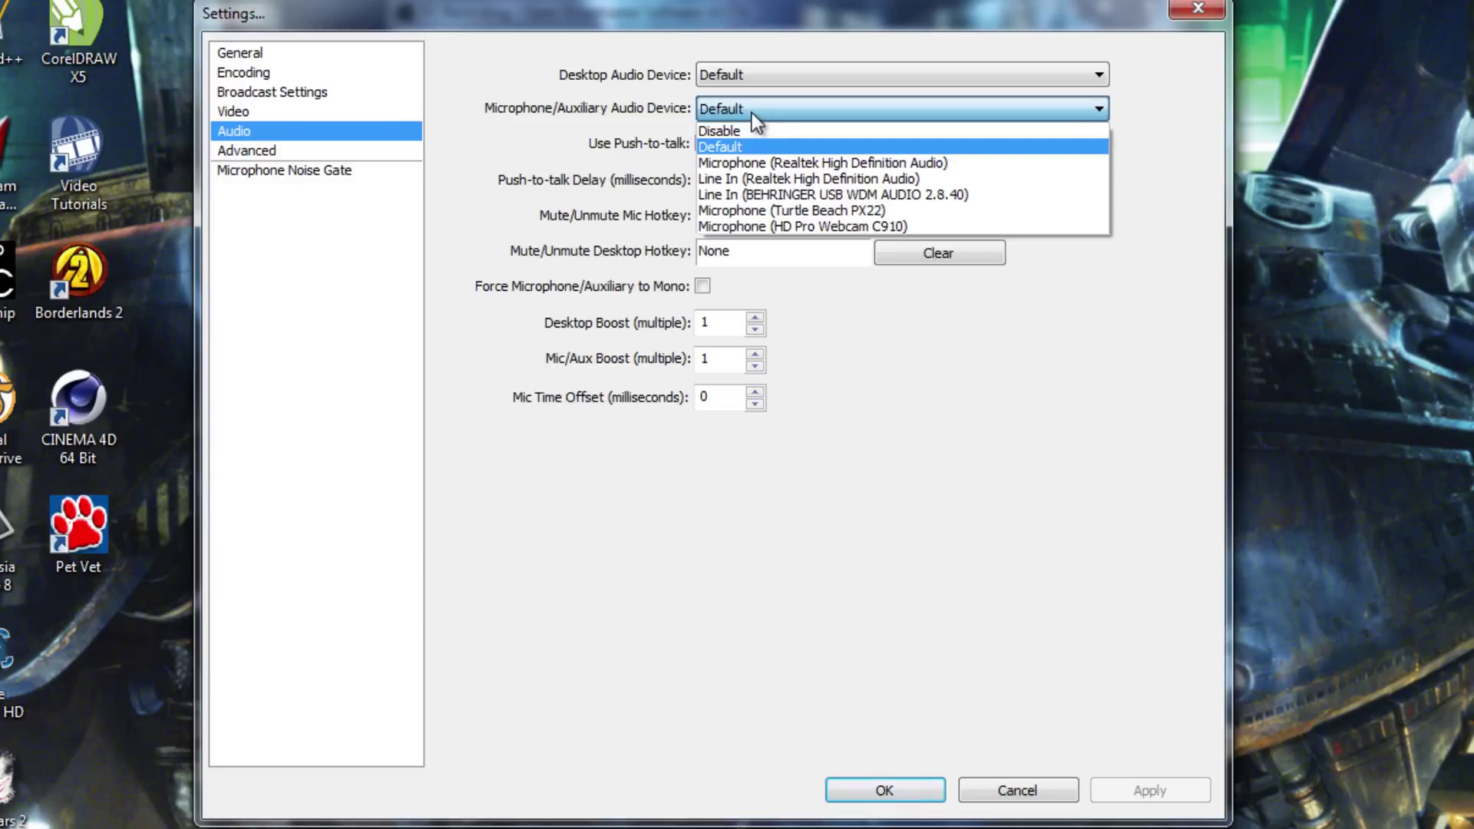
click(778, 195)
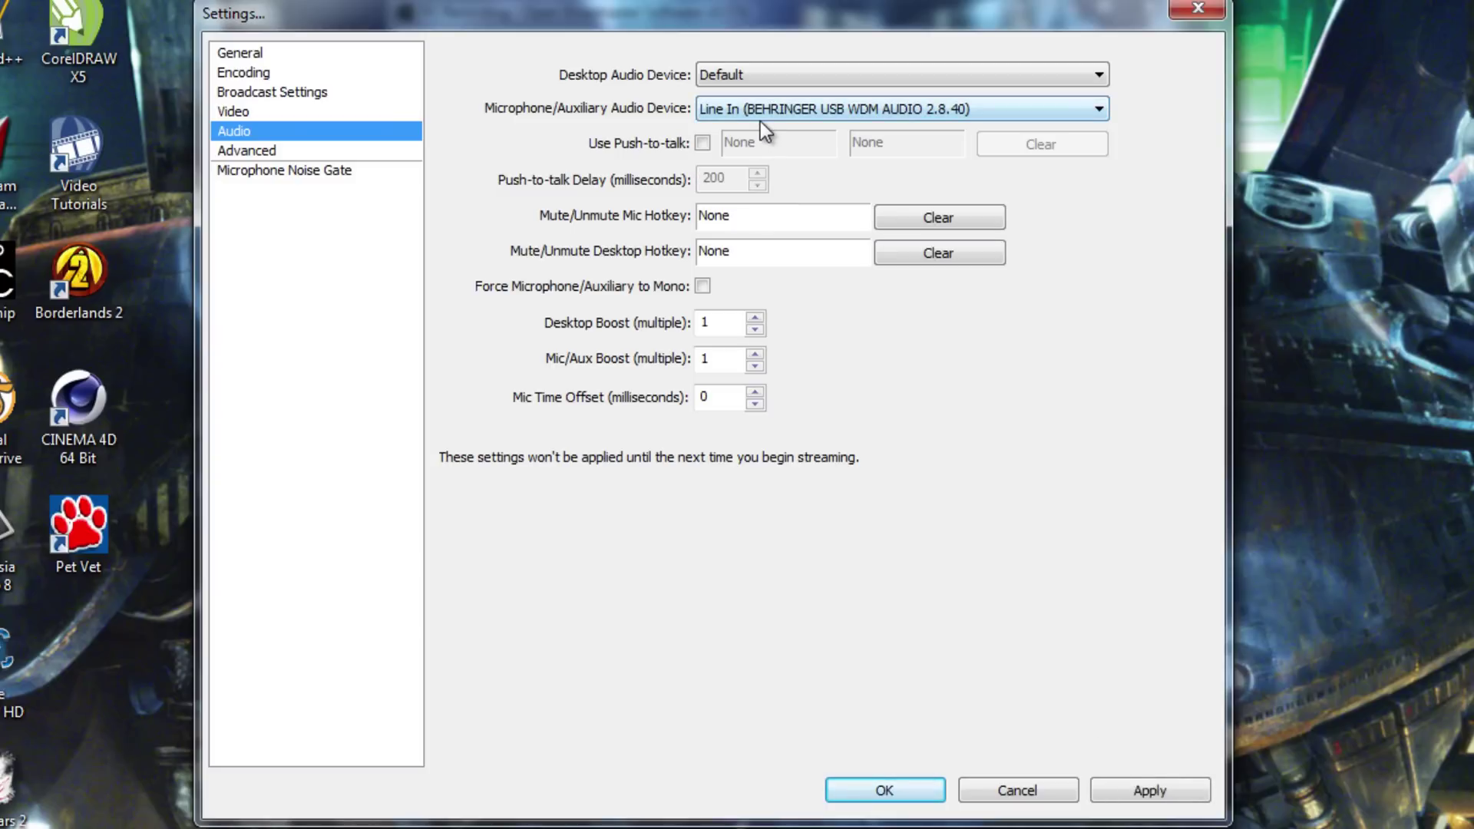
click(760, 121)
click(850, 195)
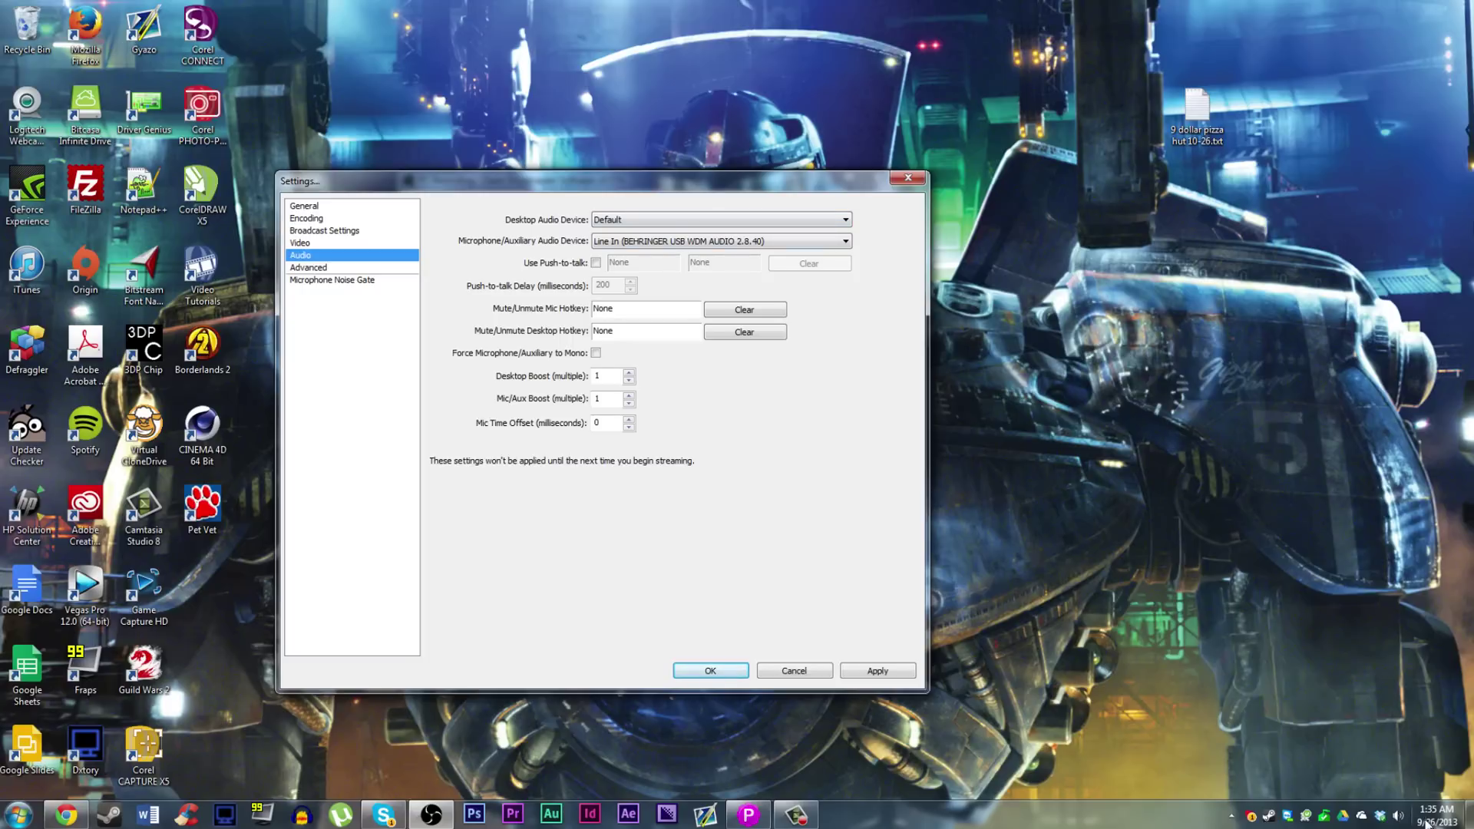
- Check the Windows playback devices, cancel without changes, then apply the OBS audio setting
right_click(1398, 815)
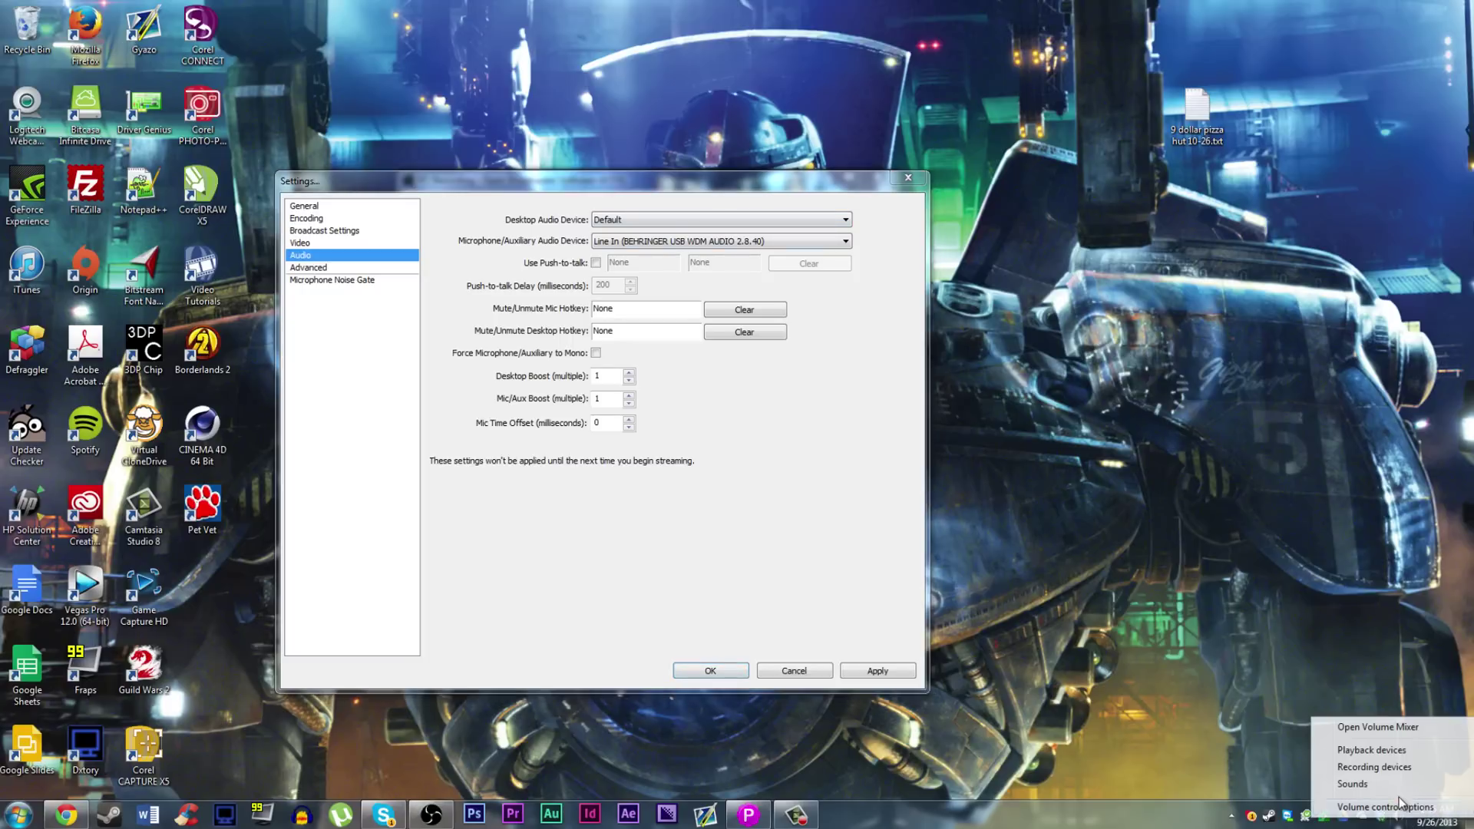
click(1371, 750)
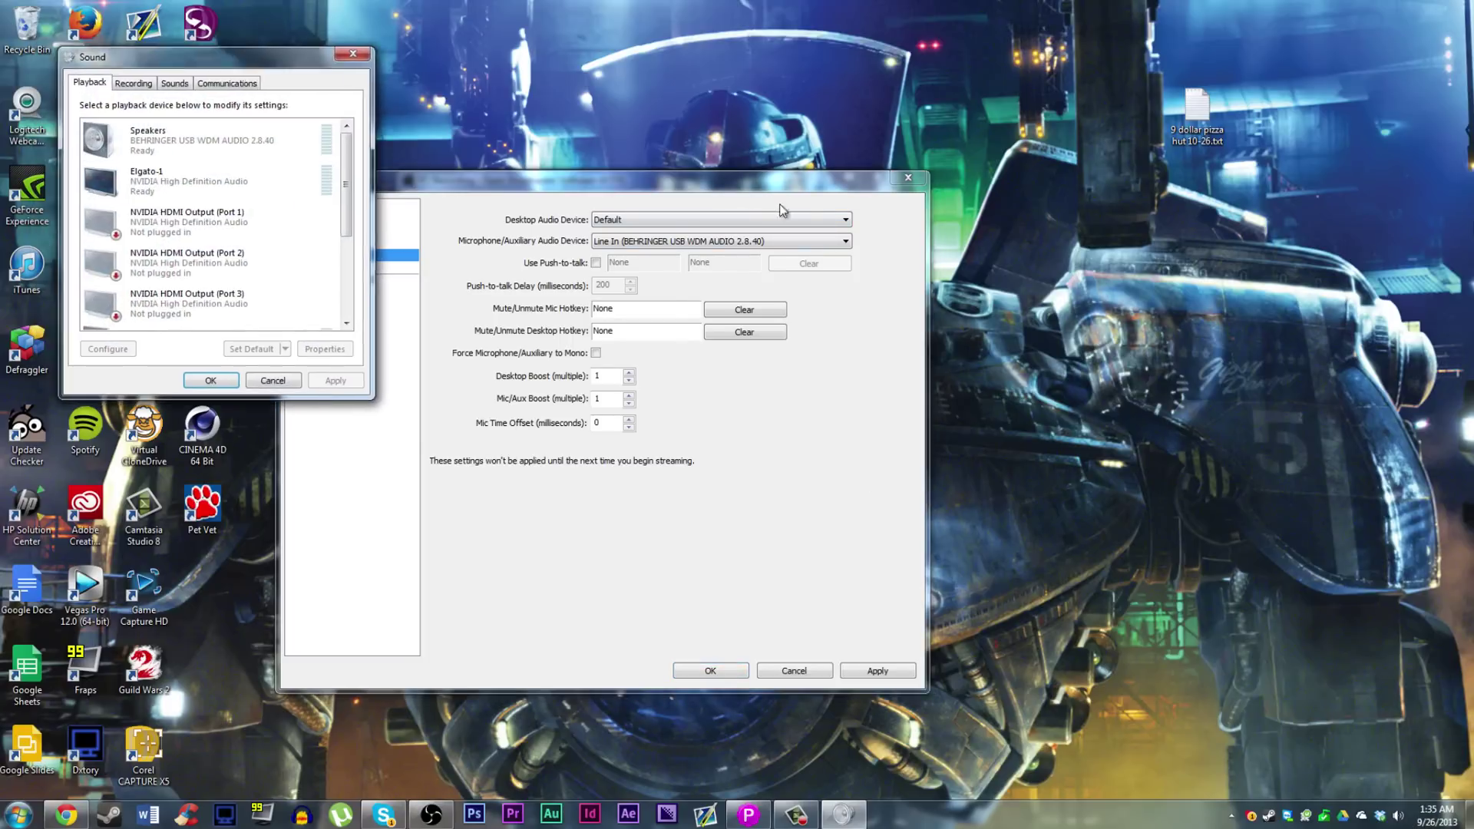
drag(153, 48, 1095, 230)
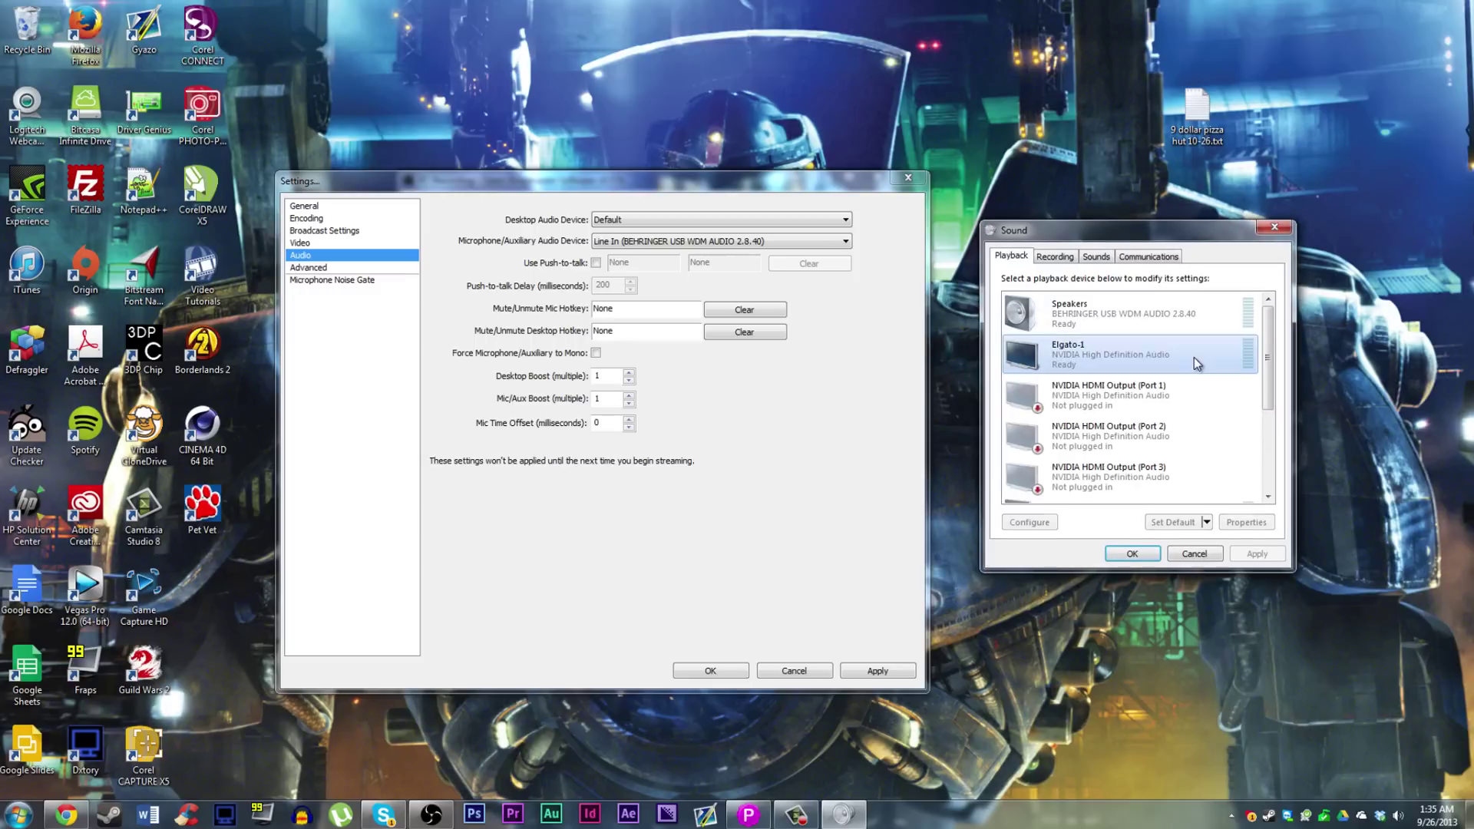
drag(1267, 372, 1263, 439)
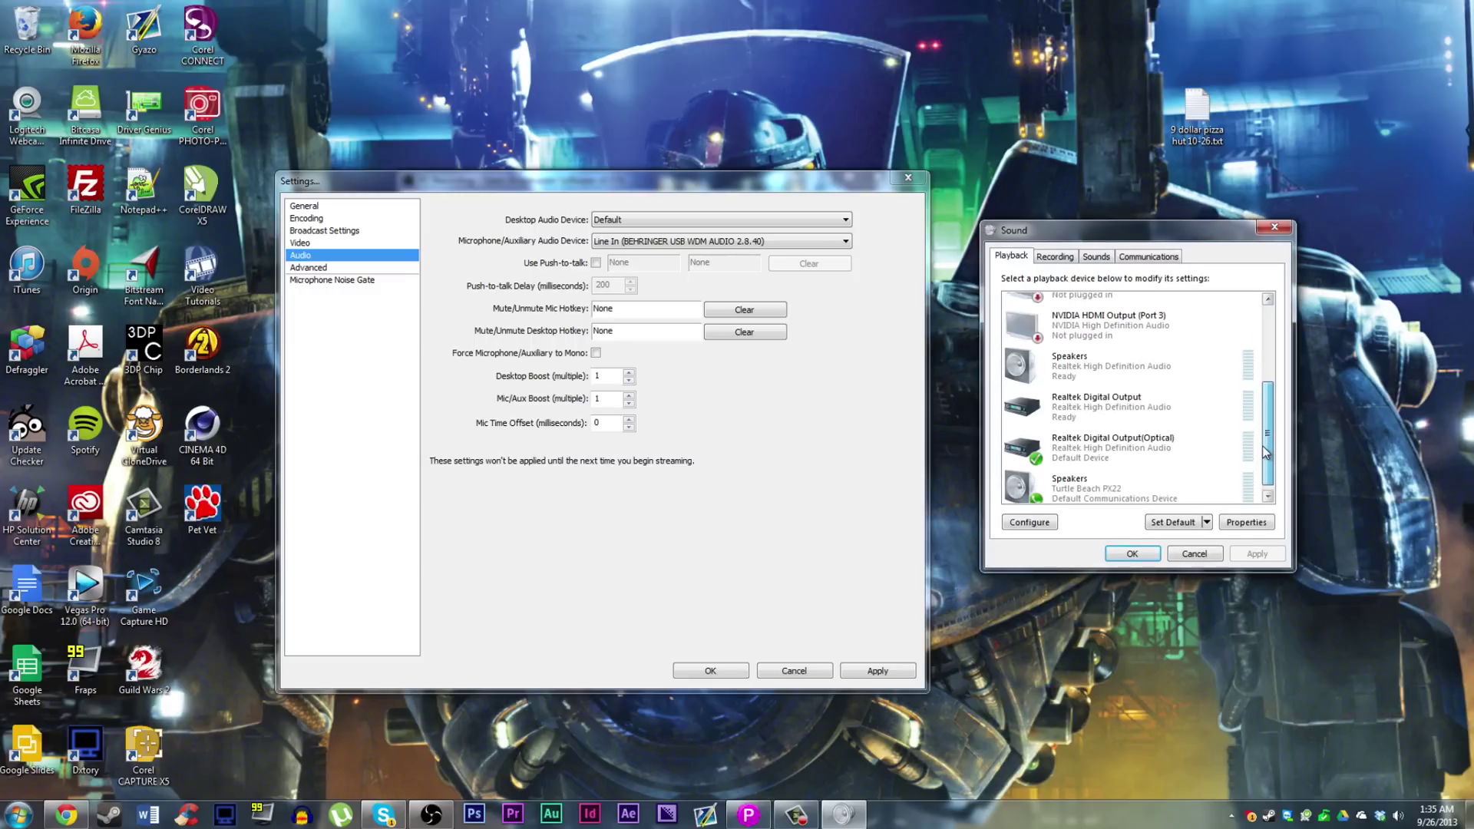
click(1208, 450)
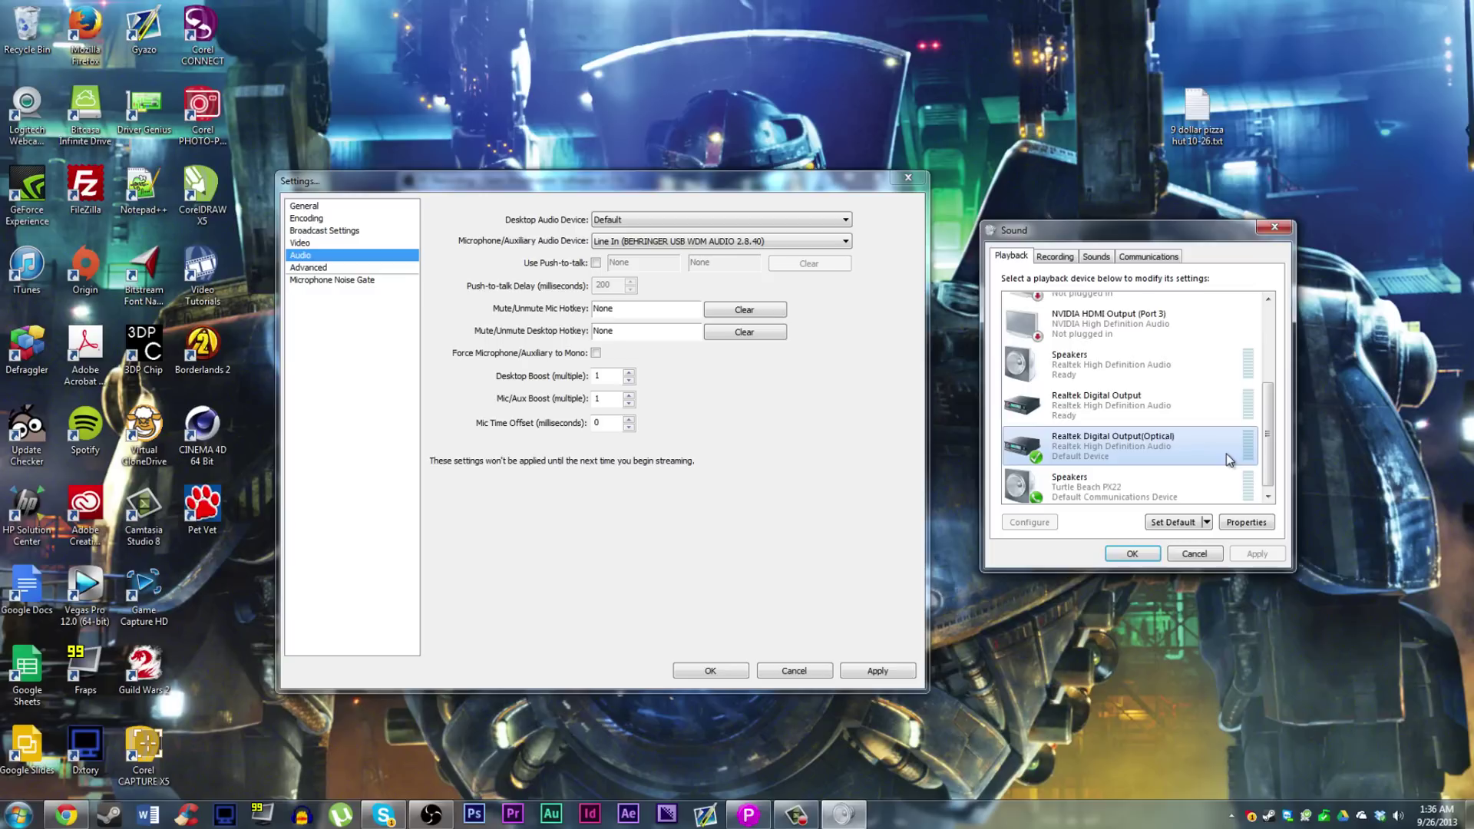
click(1217, 479)
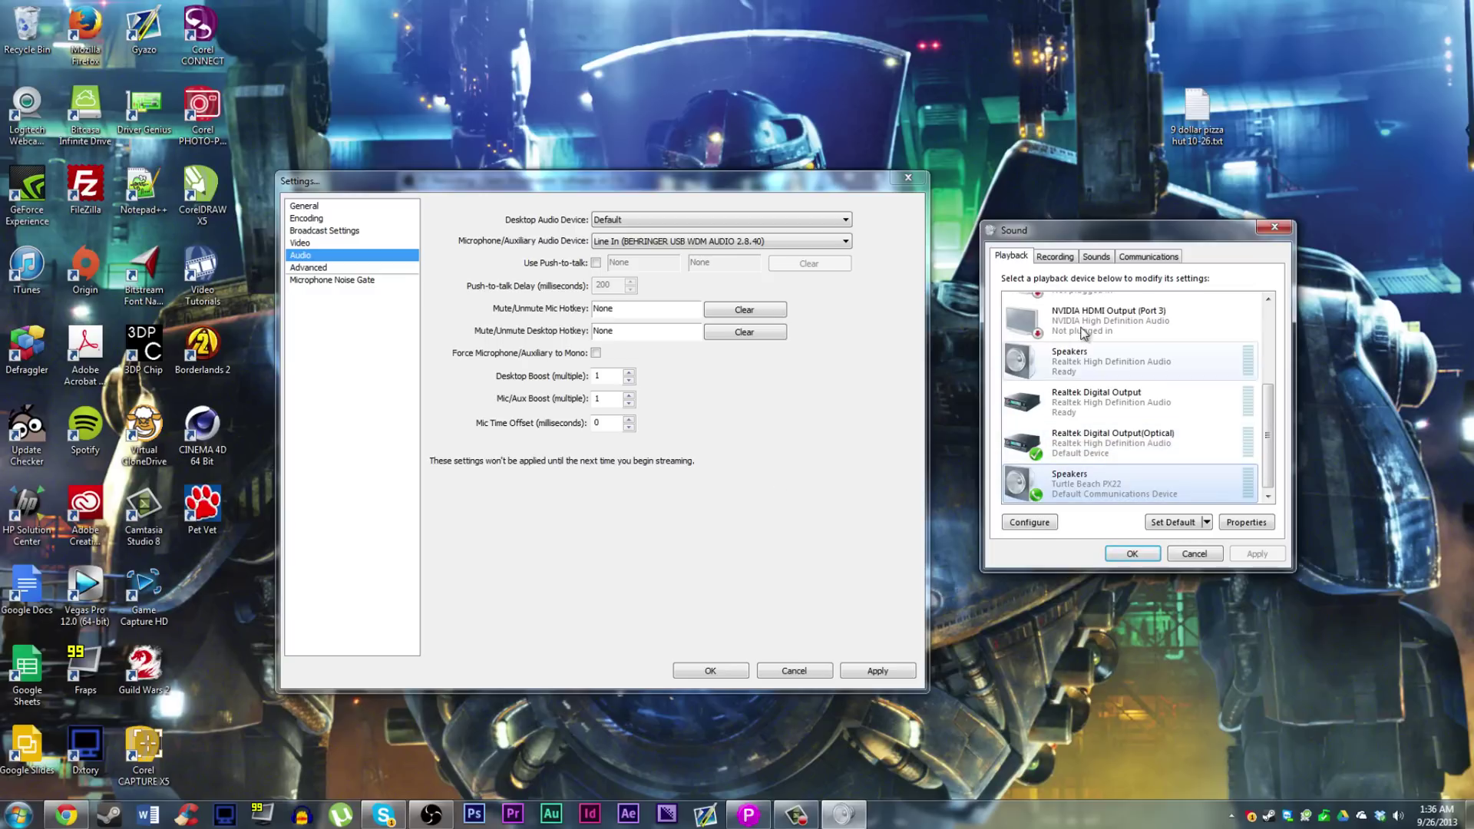
click(1186, 553)
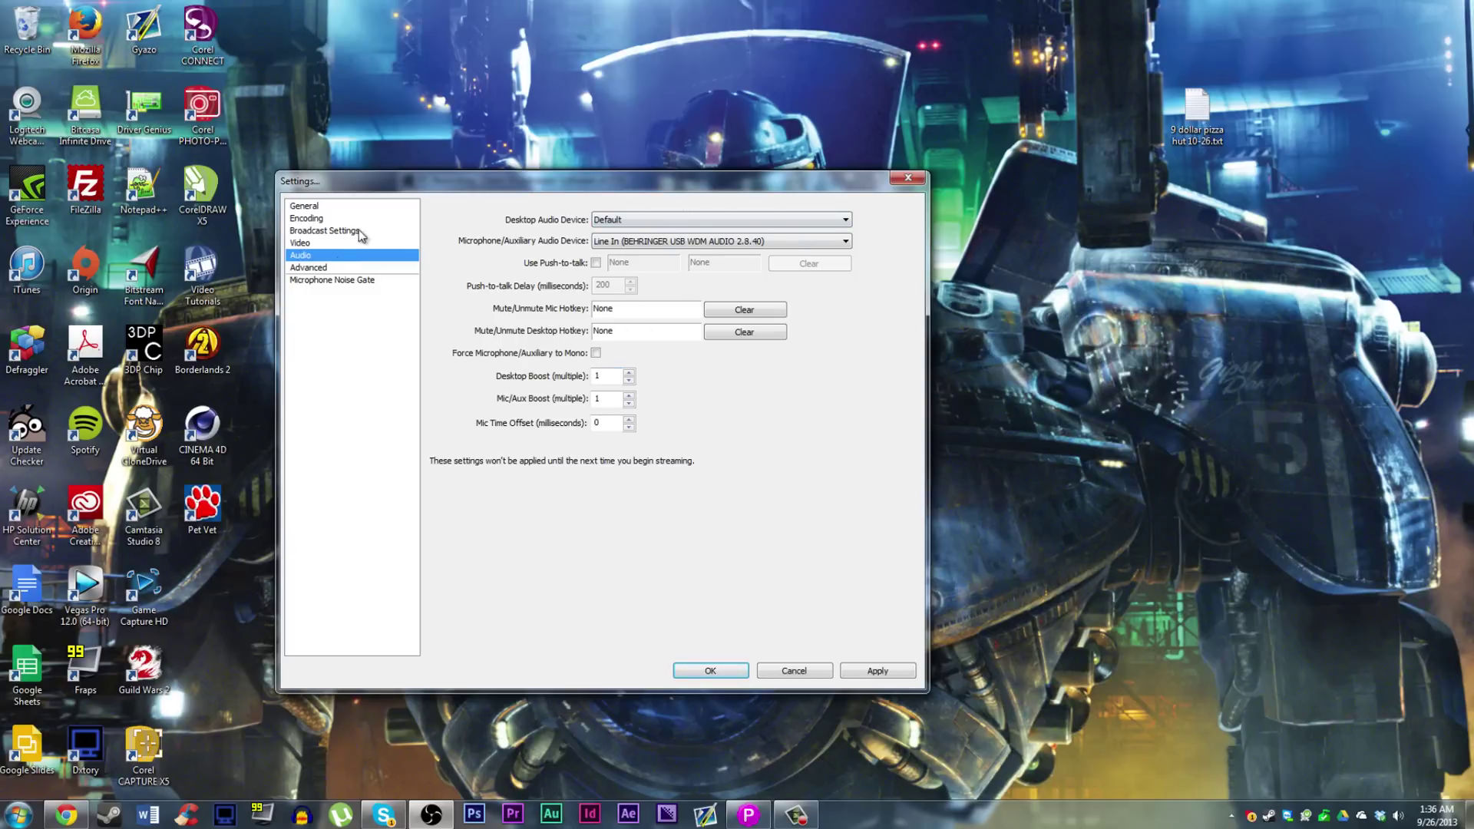
click(877, 684)
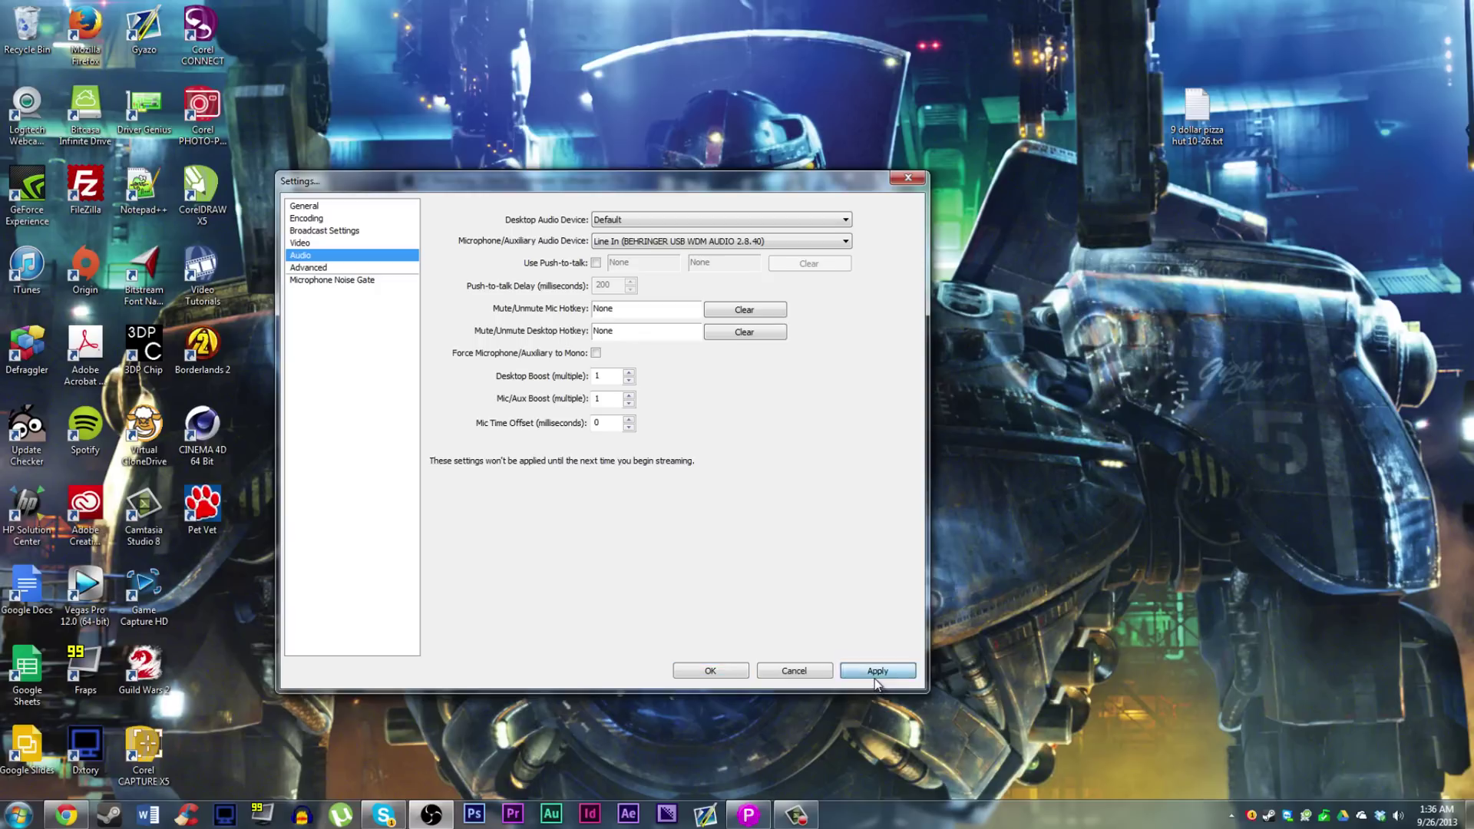
- Review the Advanced, Noise Gate, Video and Broadcast pages, confirming File Output Only, then view Encoding
click(331, 269)
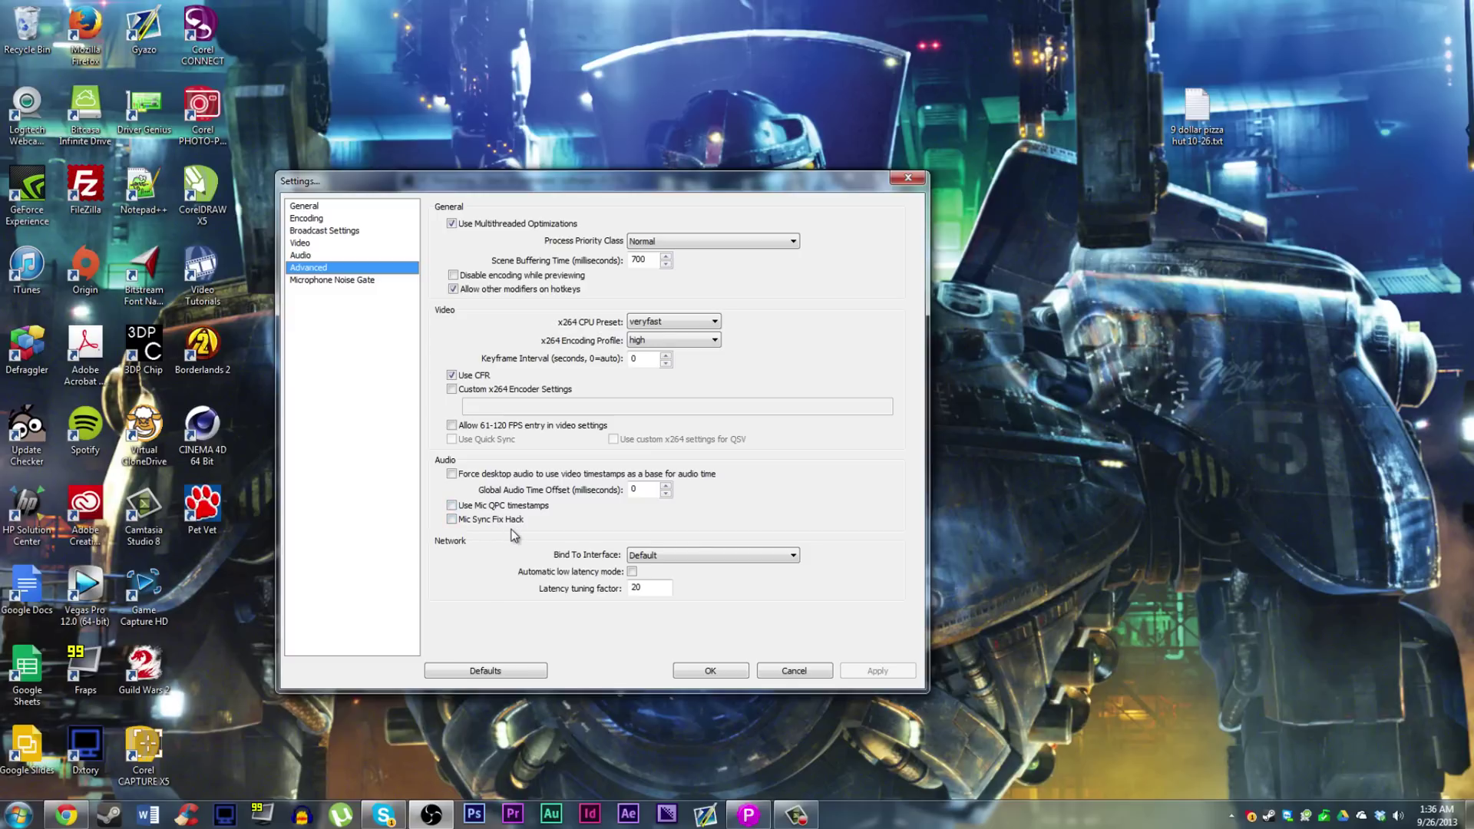
click(363, 284)
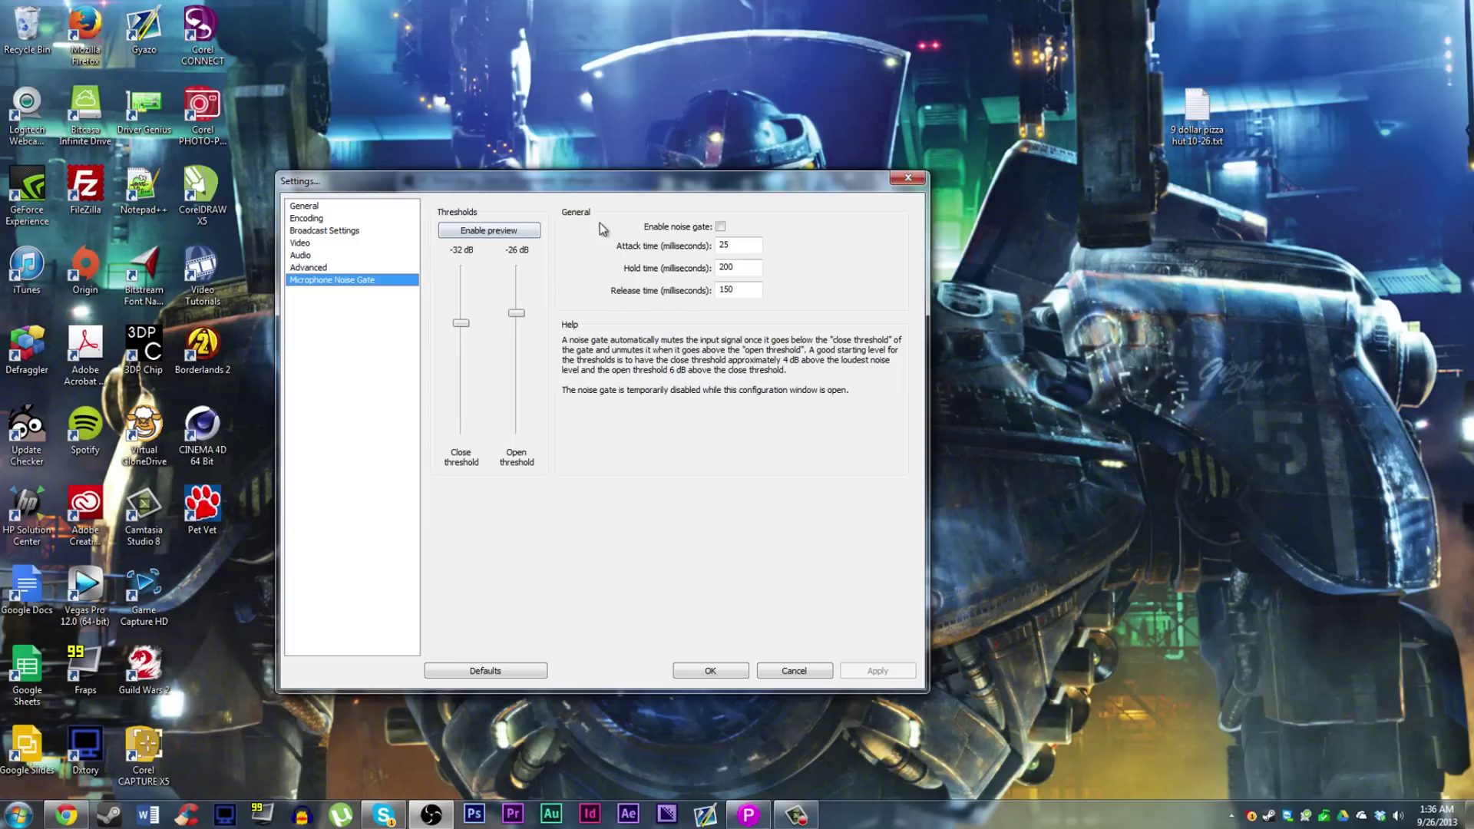
click(366, 266)
click(358, 241)
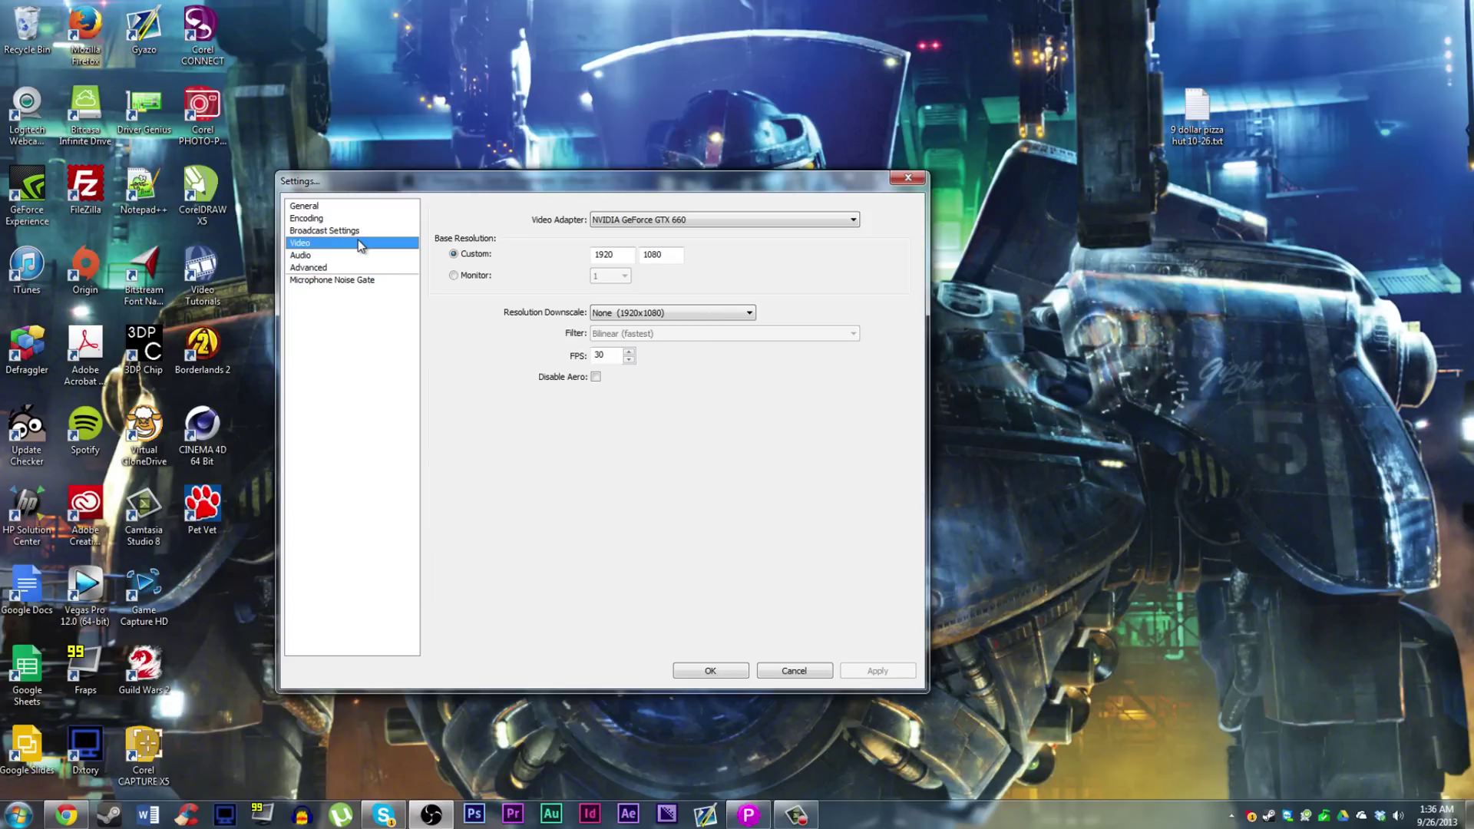
click(358, 232)
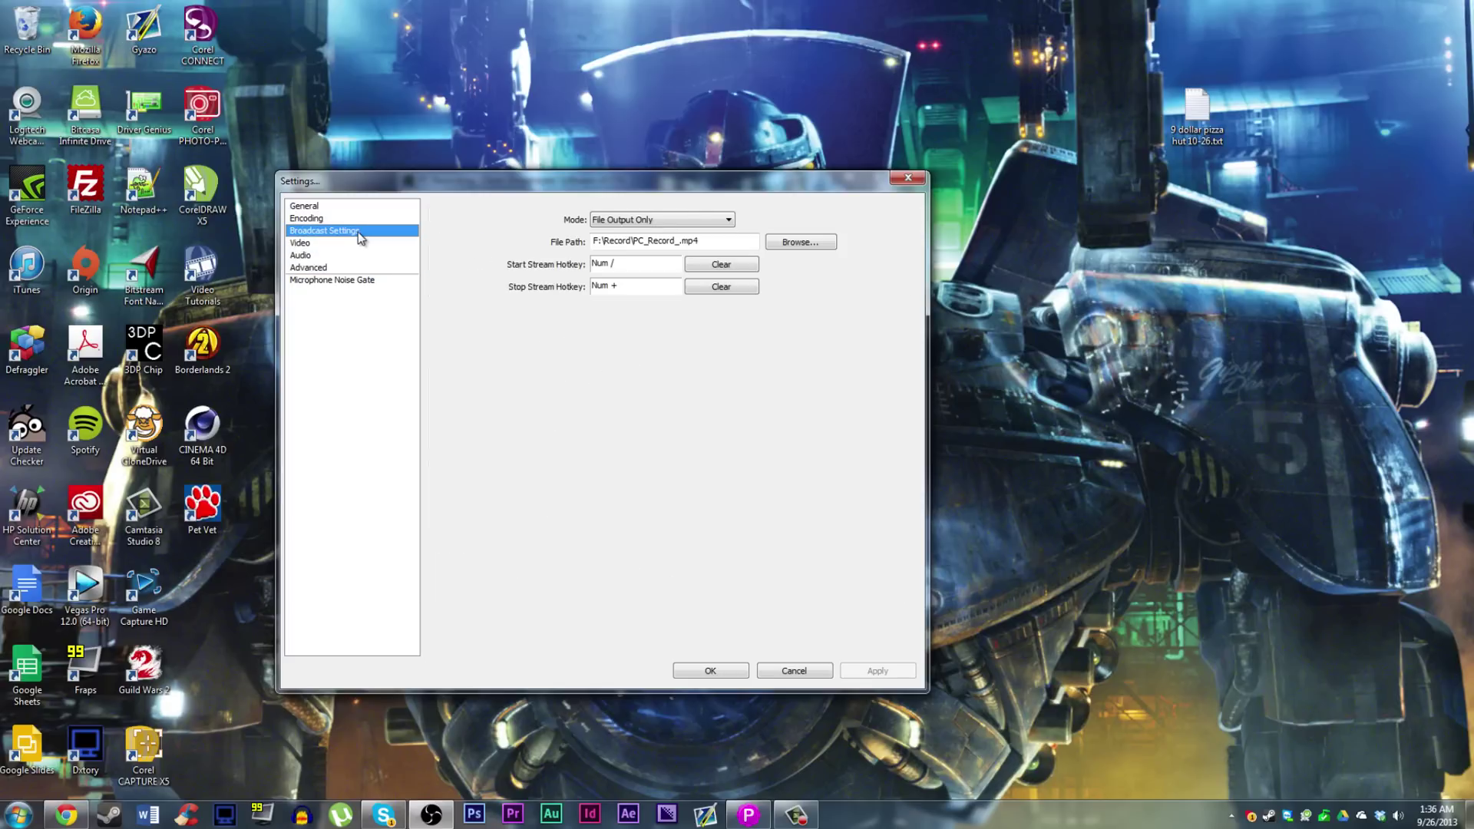
click(351, 217)
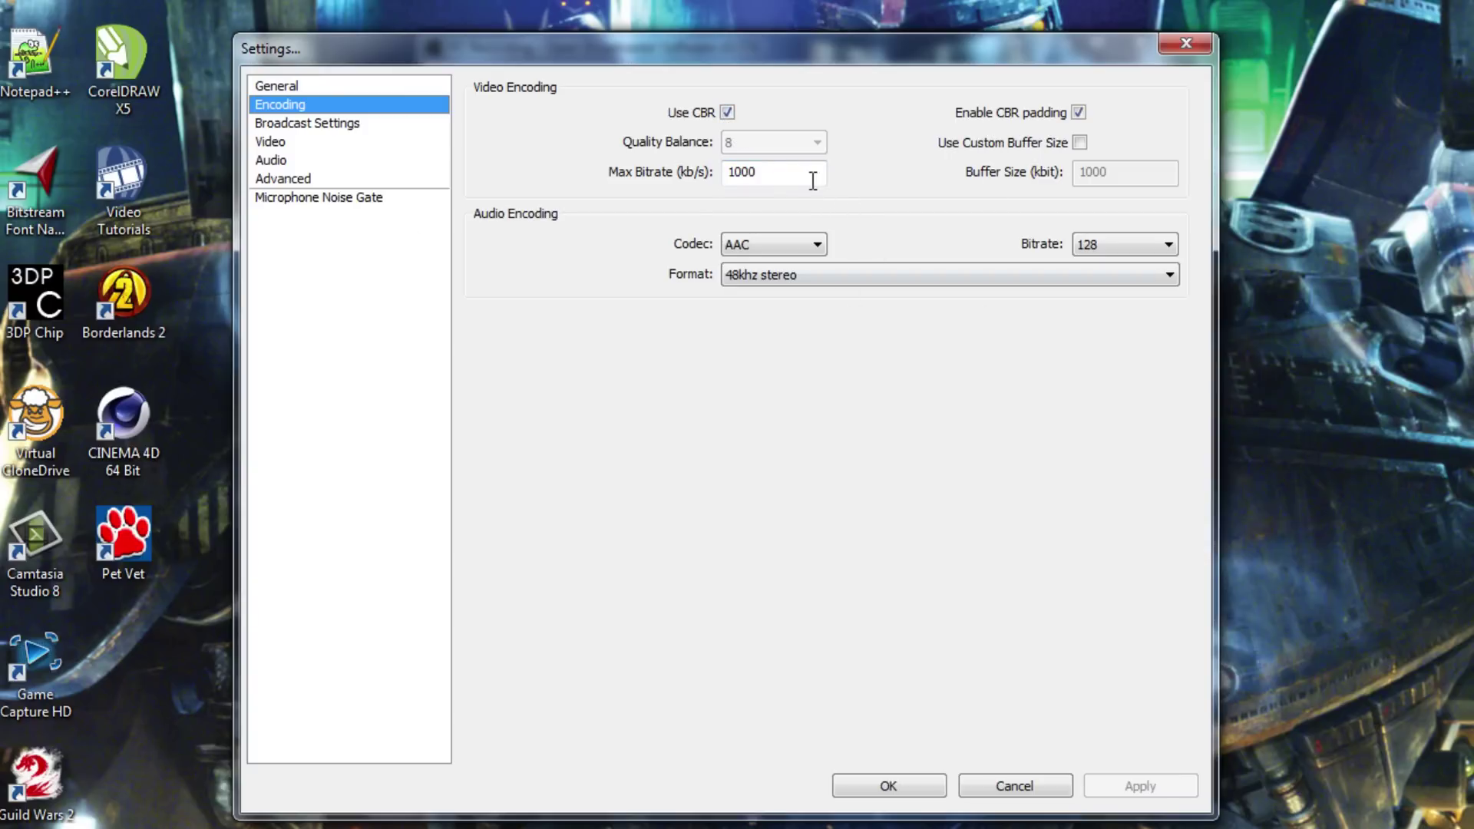
- Keep CBR encoding enabled and set the max bitrate to 30000 kb/s
click(726, 113)
click(806, 146)
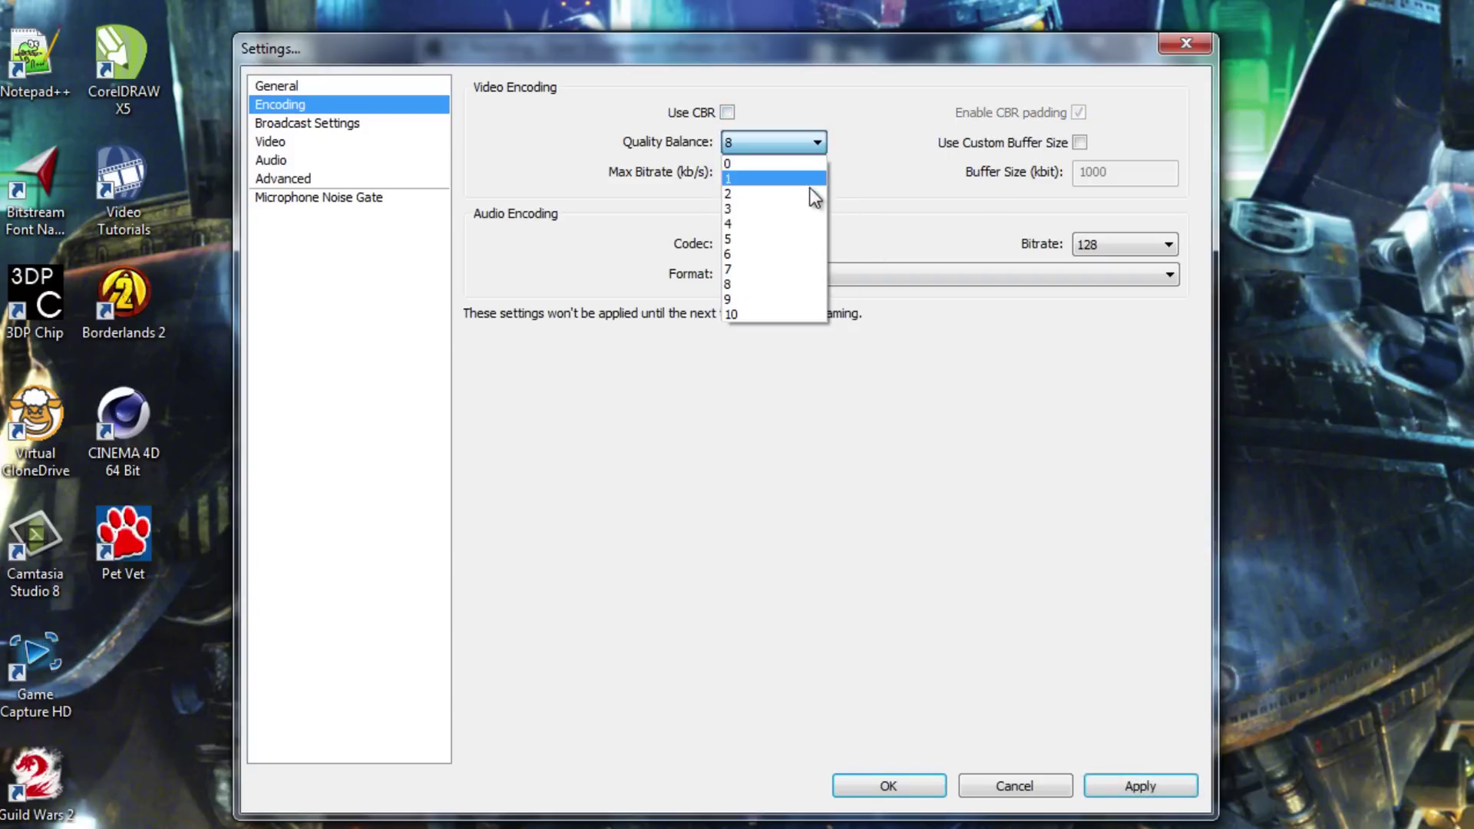
click(789, 315)
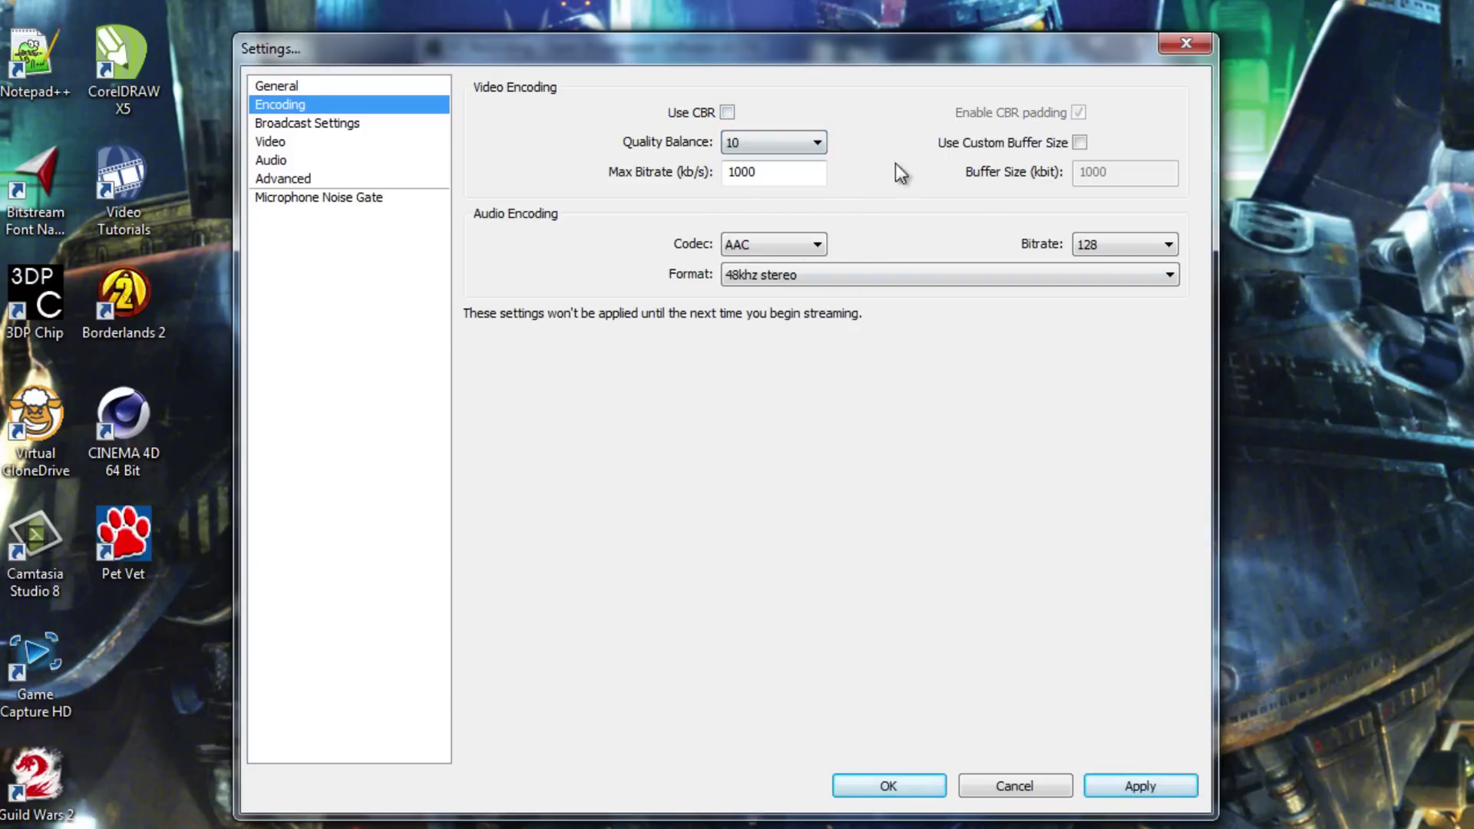
click(727, 113)
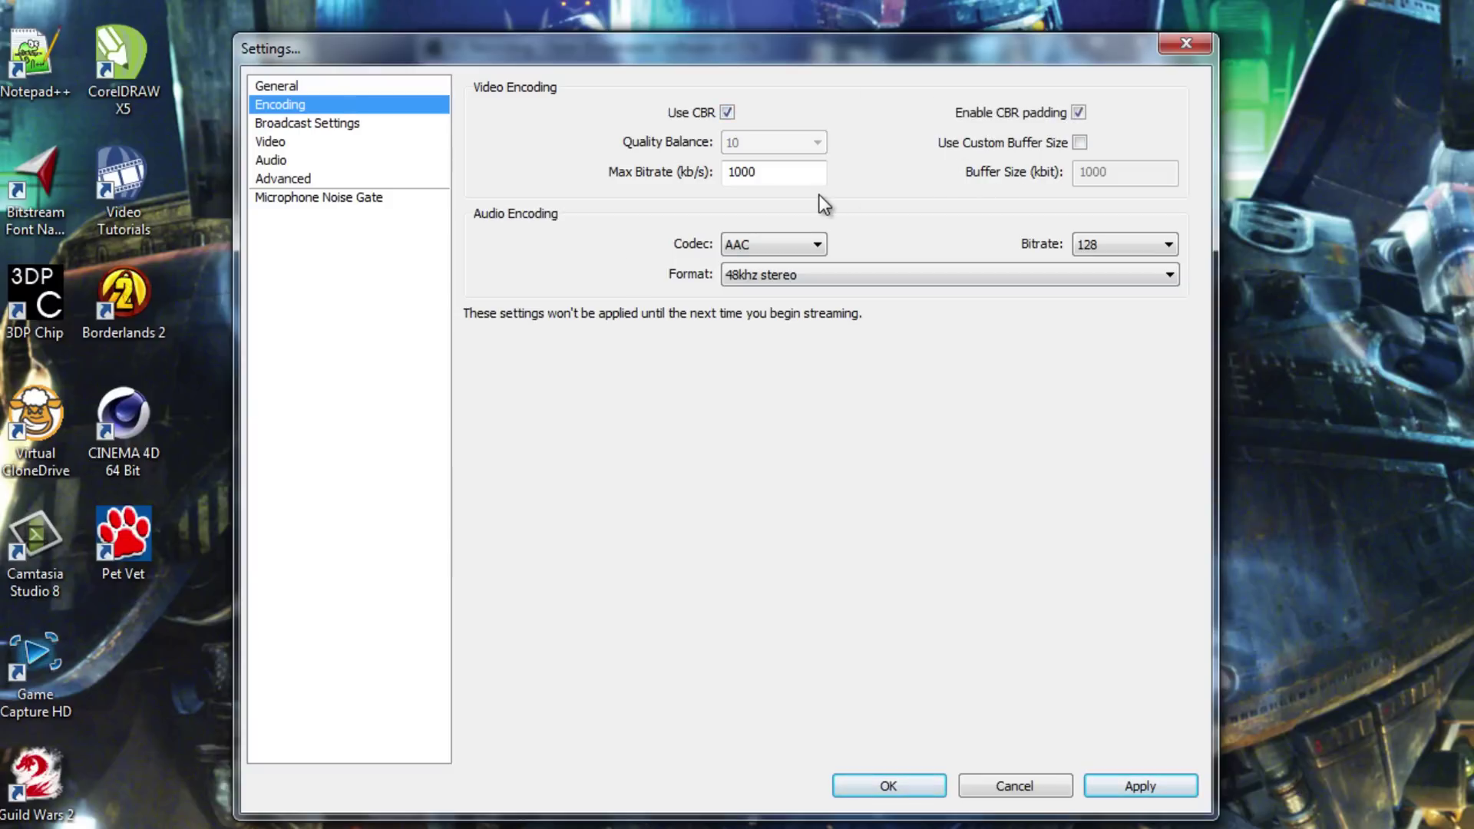
mouse_move(824, 179)
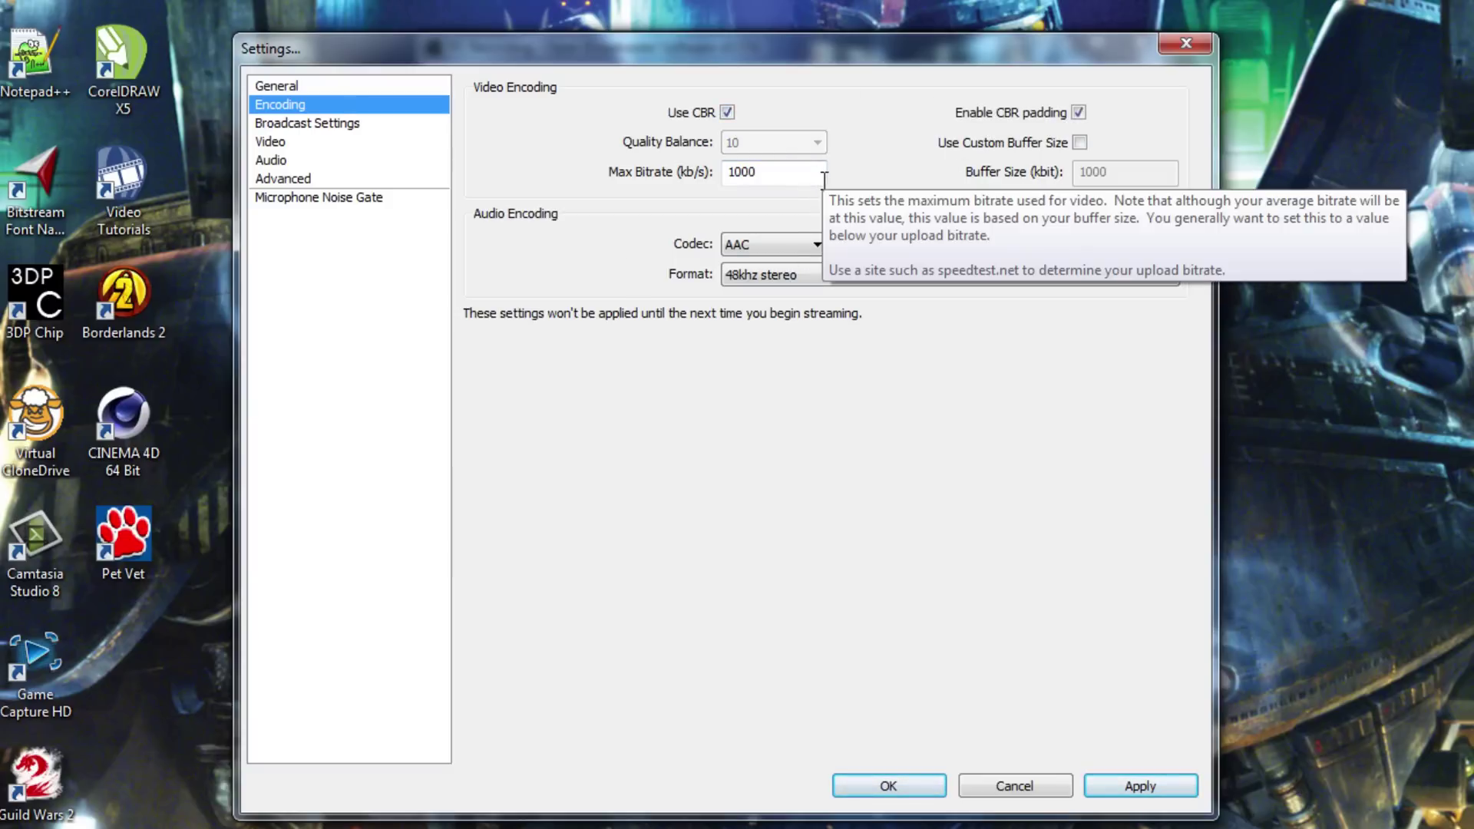
drag(824, 179, 546, 170)
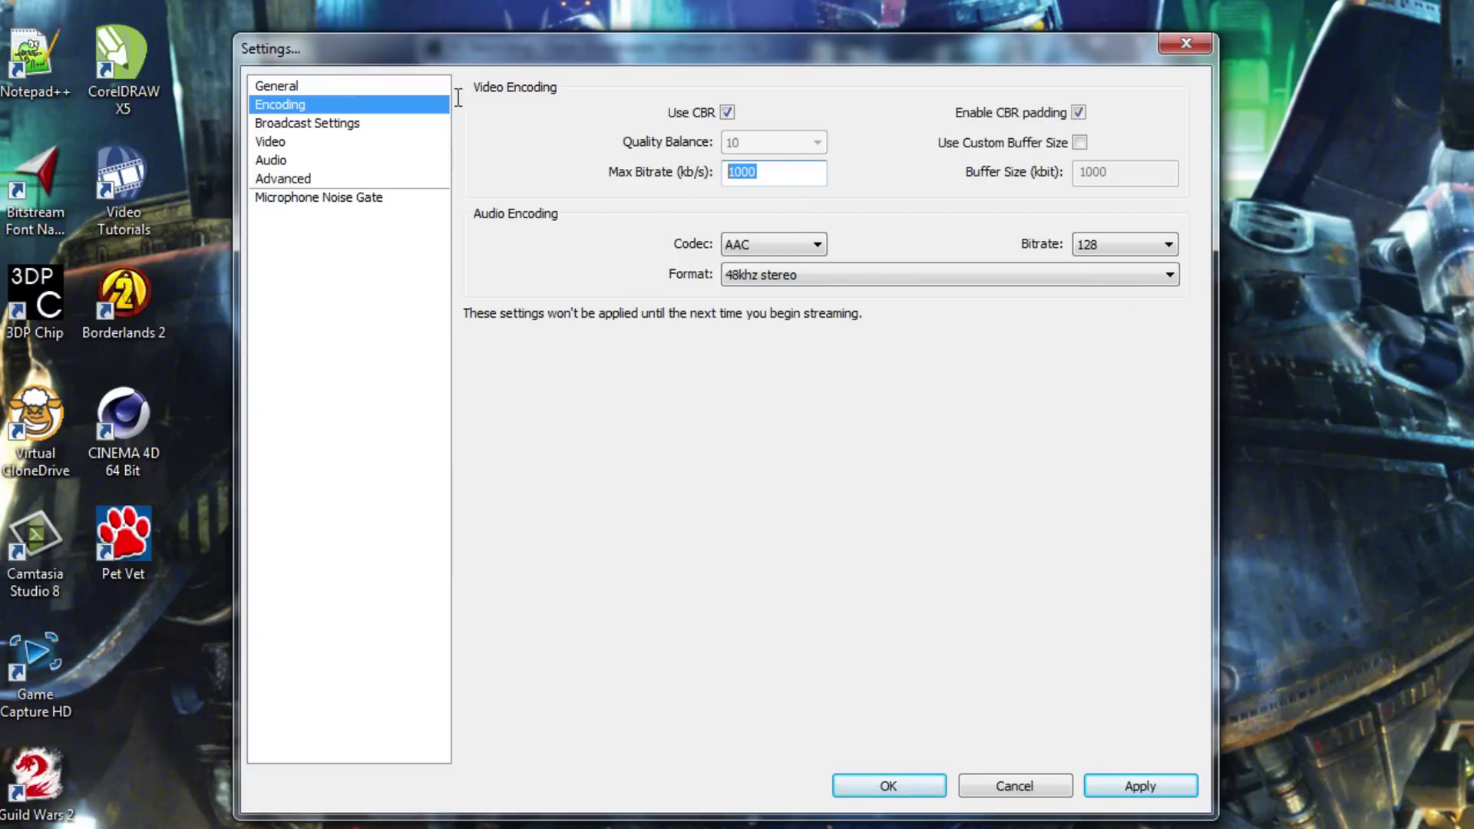
text(1800)
key(BackSpace)
key(BackSpace)
key(BackSpace)
key(BackSpace)
text(30000)
- Set the AAC audio bitrate to 320 at 48khz stereo, then apply and close Settings
click(1164, 252)
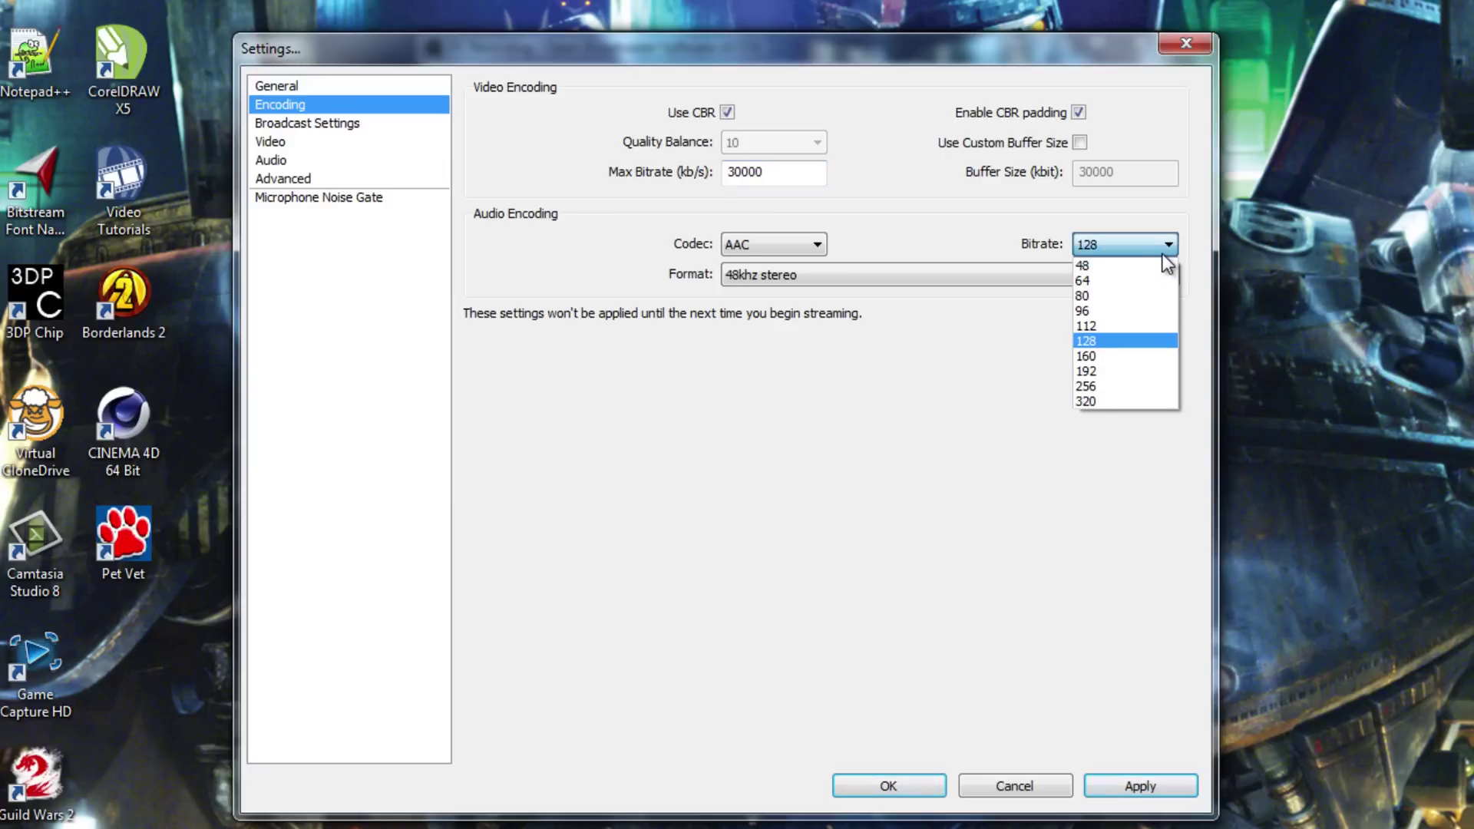
click(1124, 400)
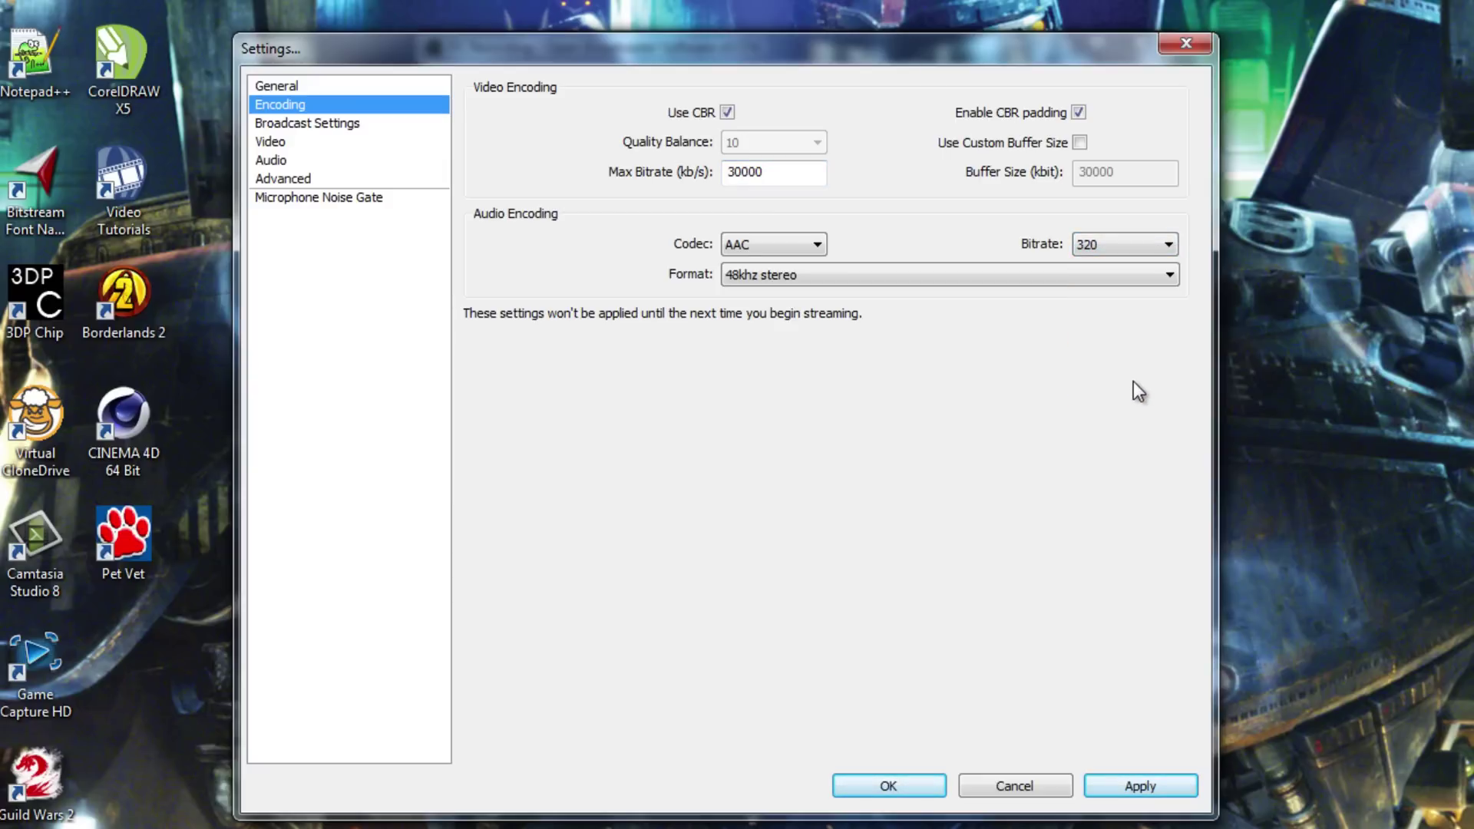
click(1051, 264)
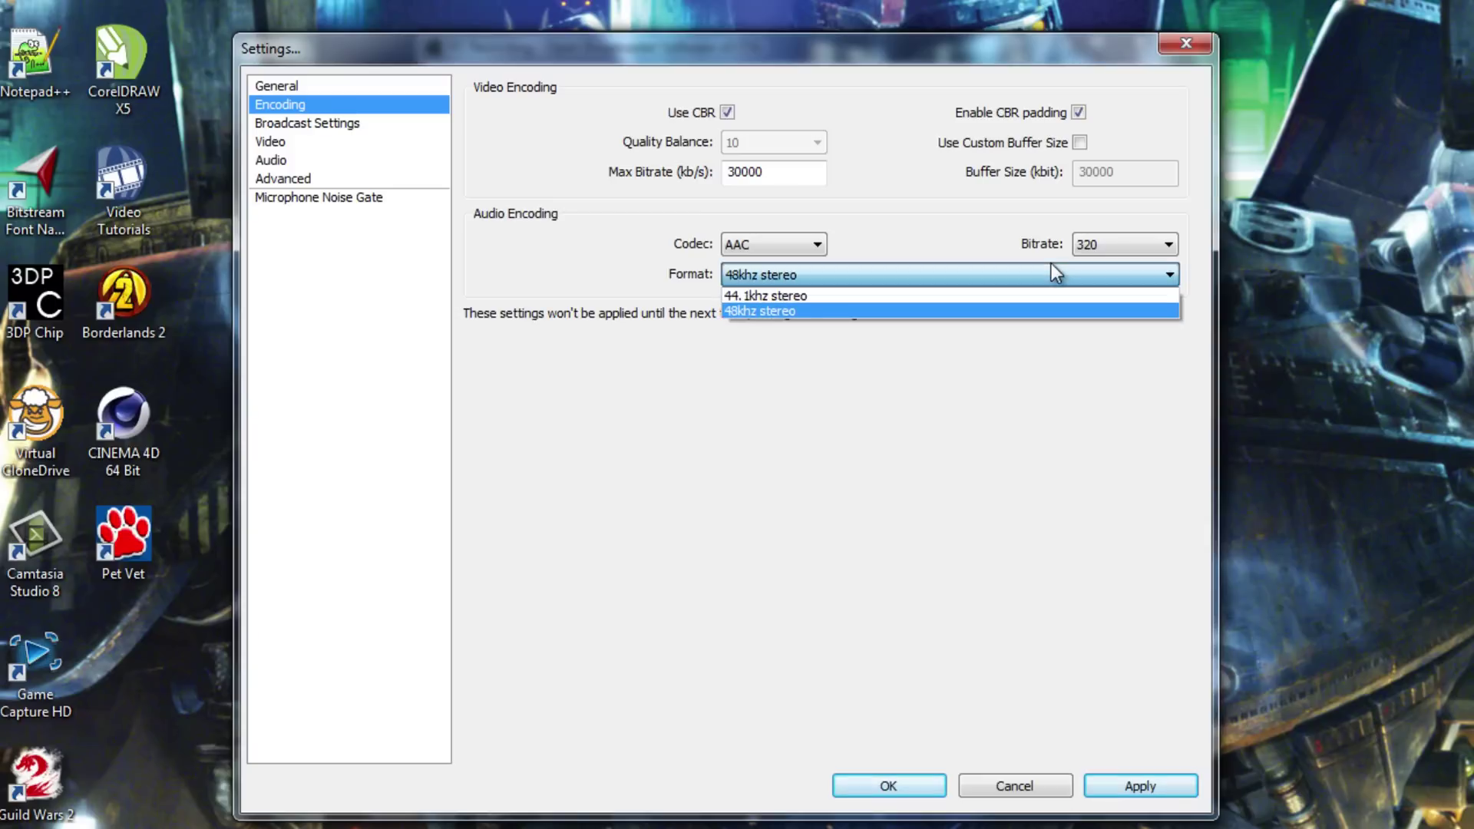
click(1055, 268)
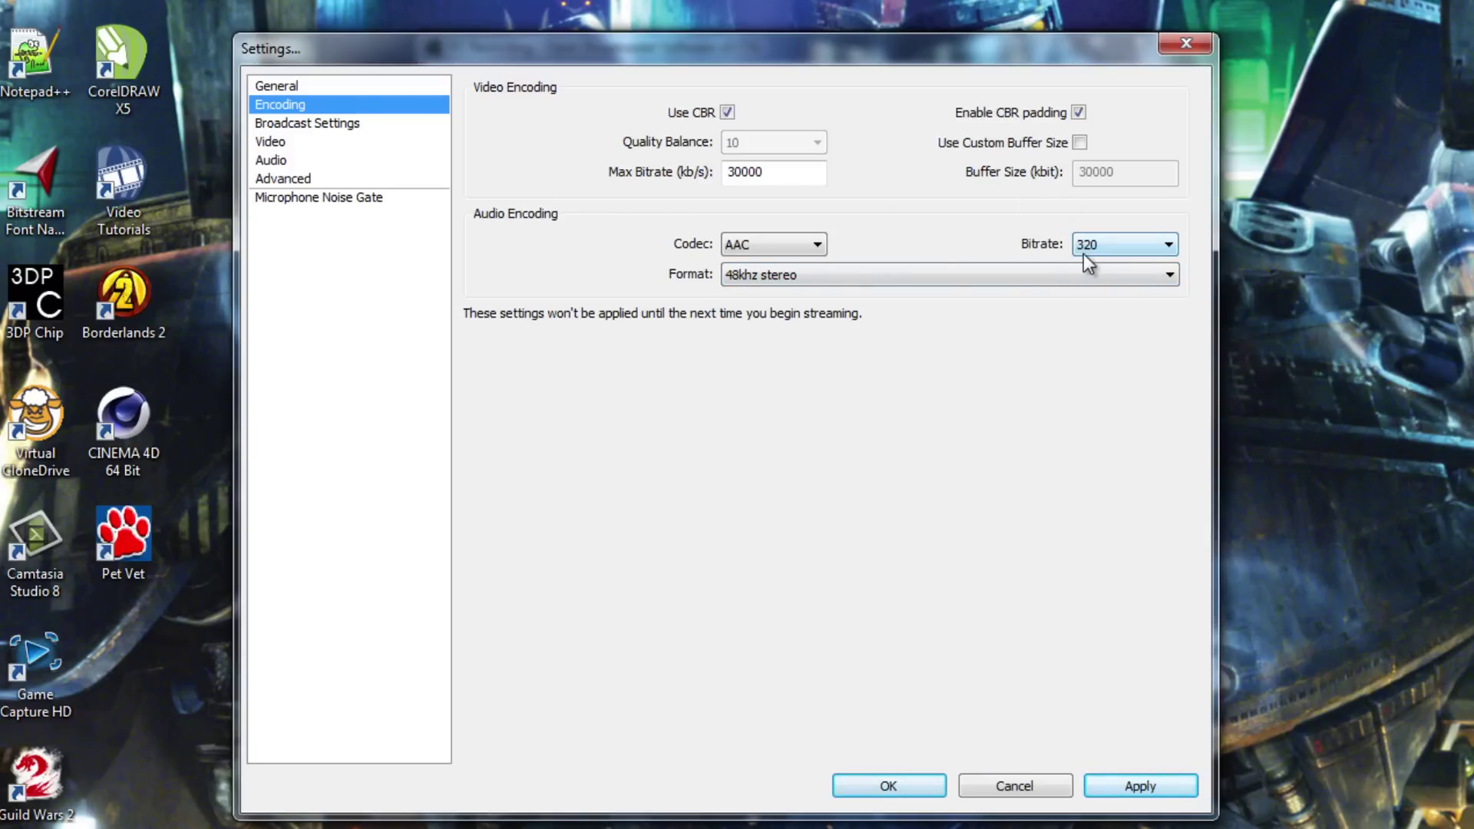
click(1141, 787)
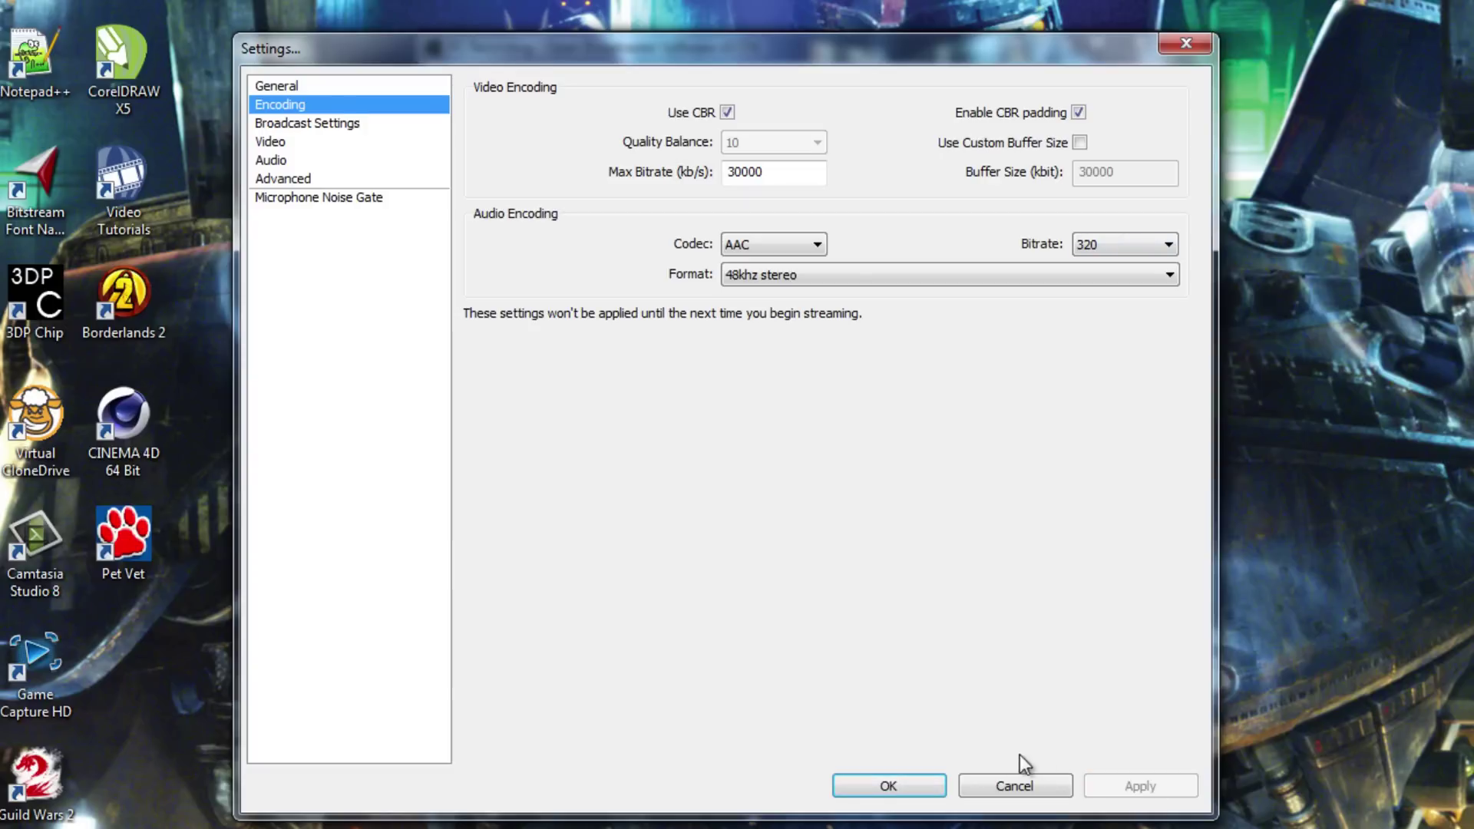
click(899, 784)
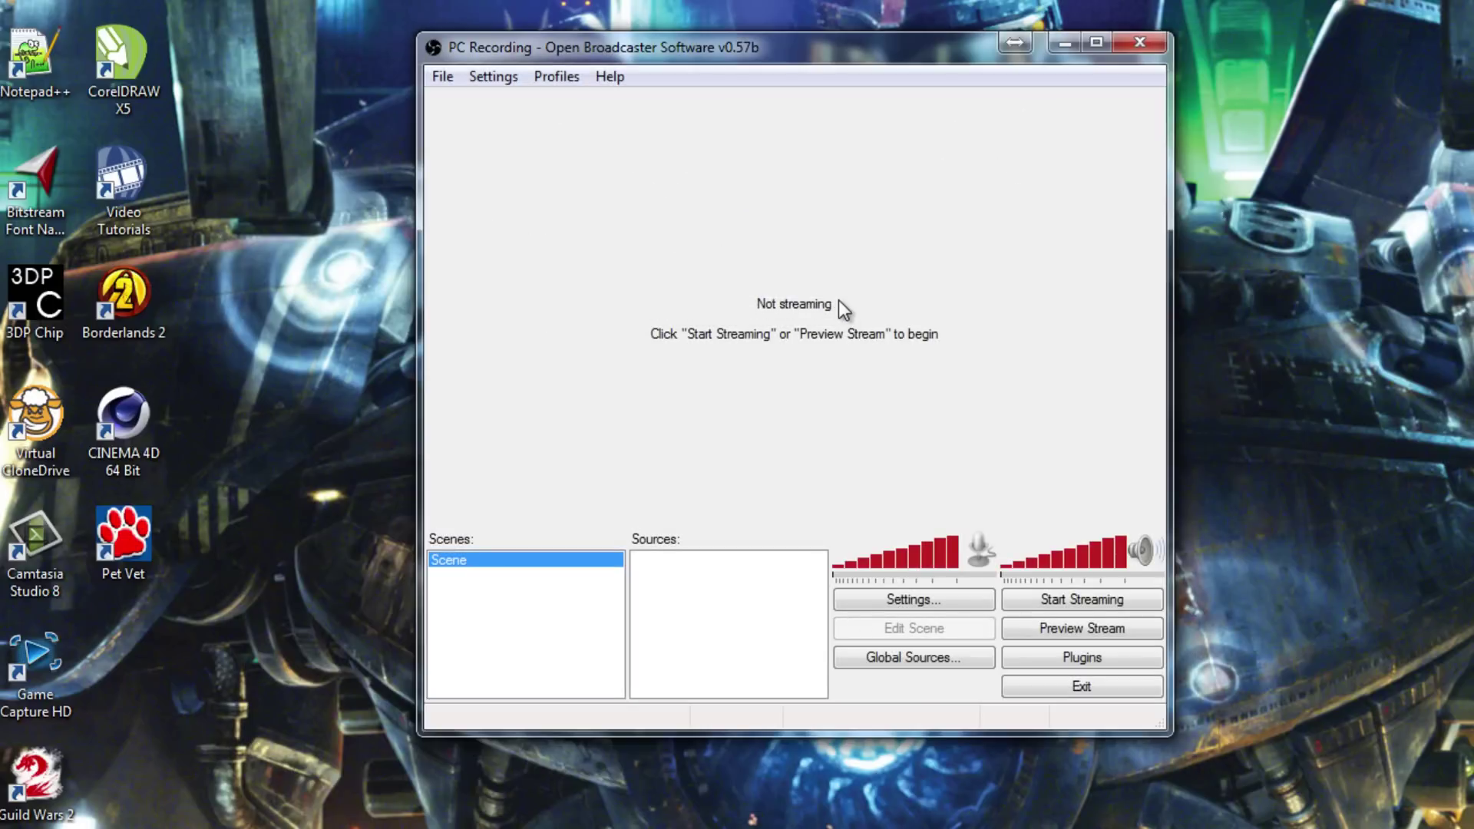
- Confirm PC Recording is the active profile, then launch Borderlands 2 from its desktop shortcut
click(570, 77)
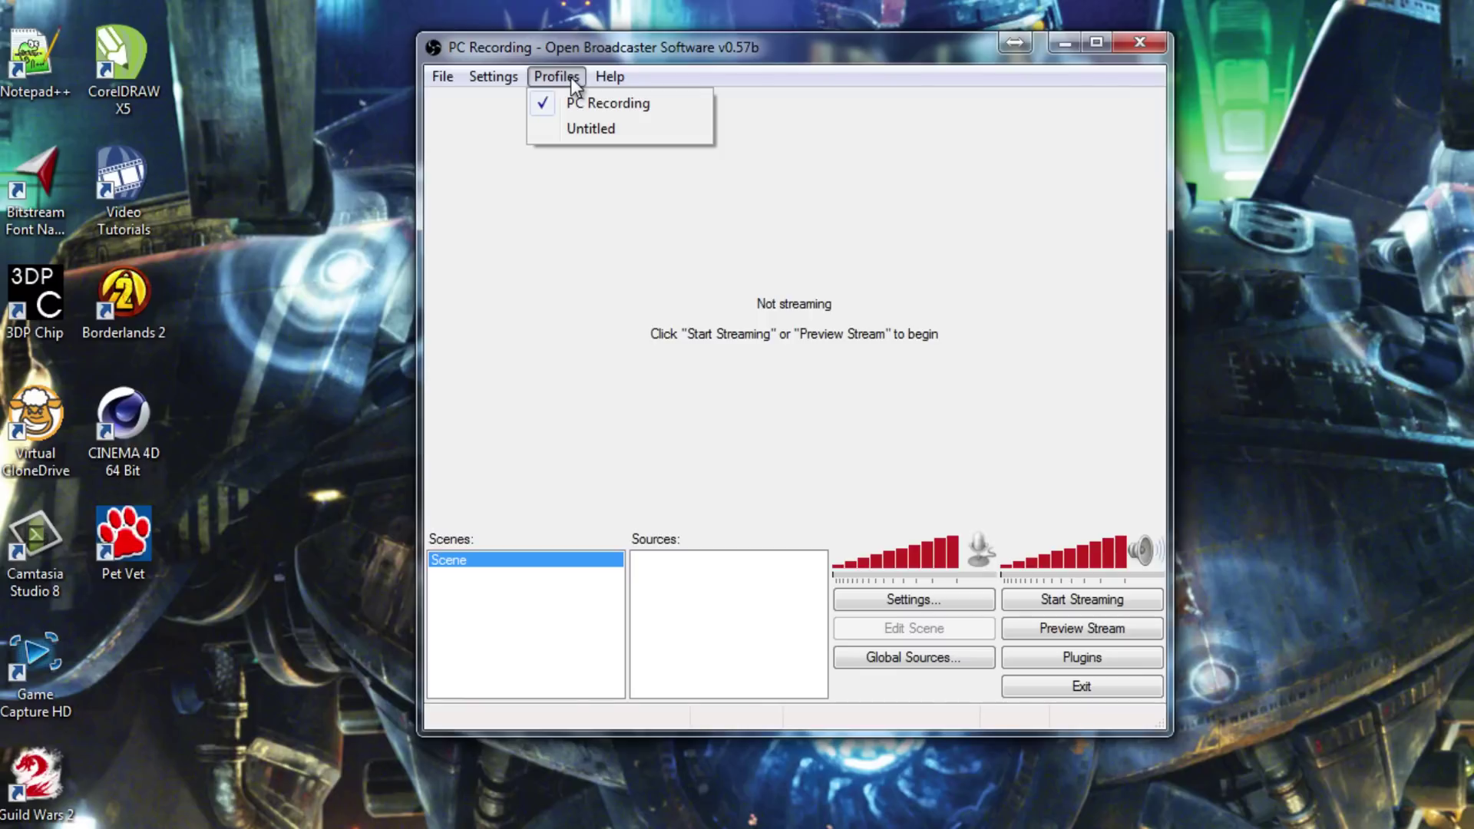
click(569, 77)
click(492, 75)
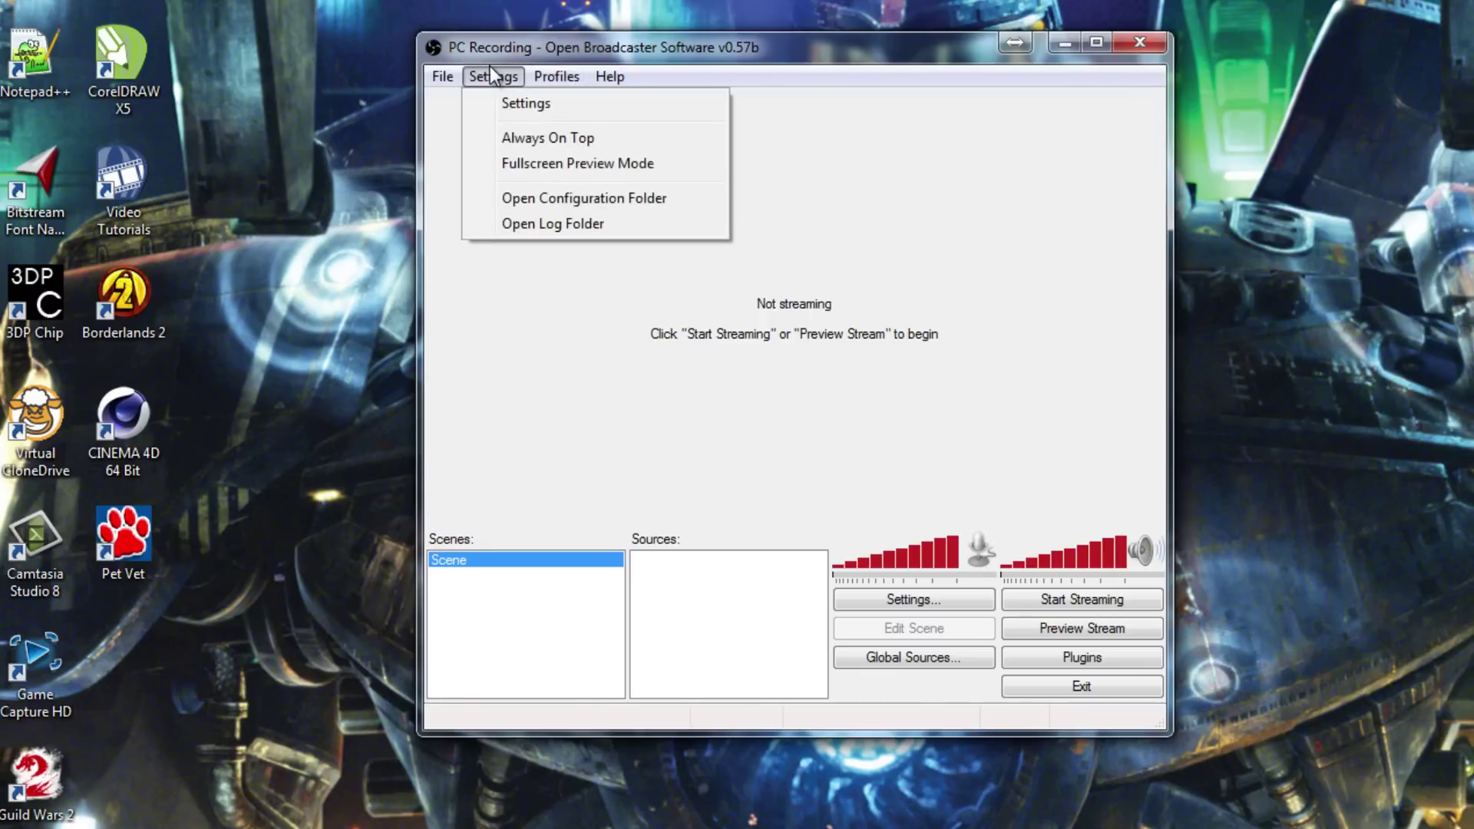
click(499, 73)
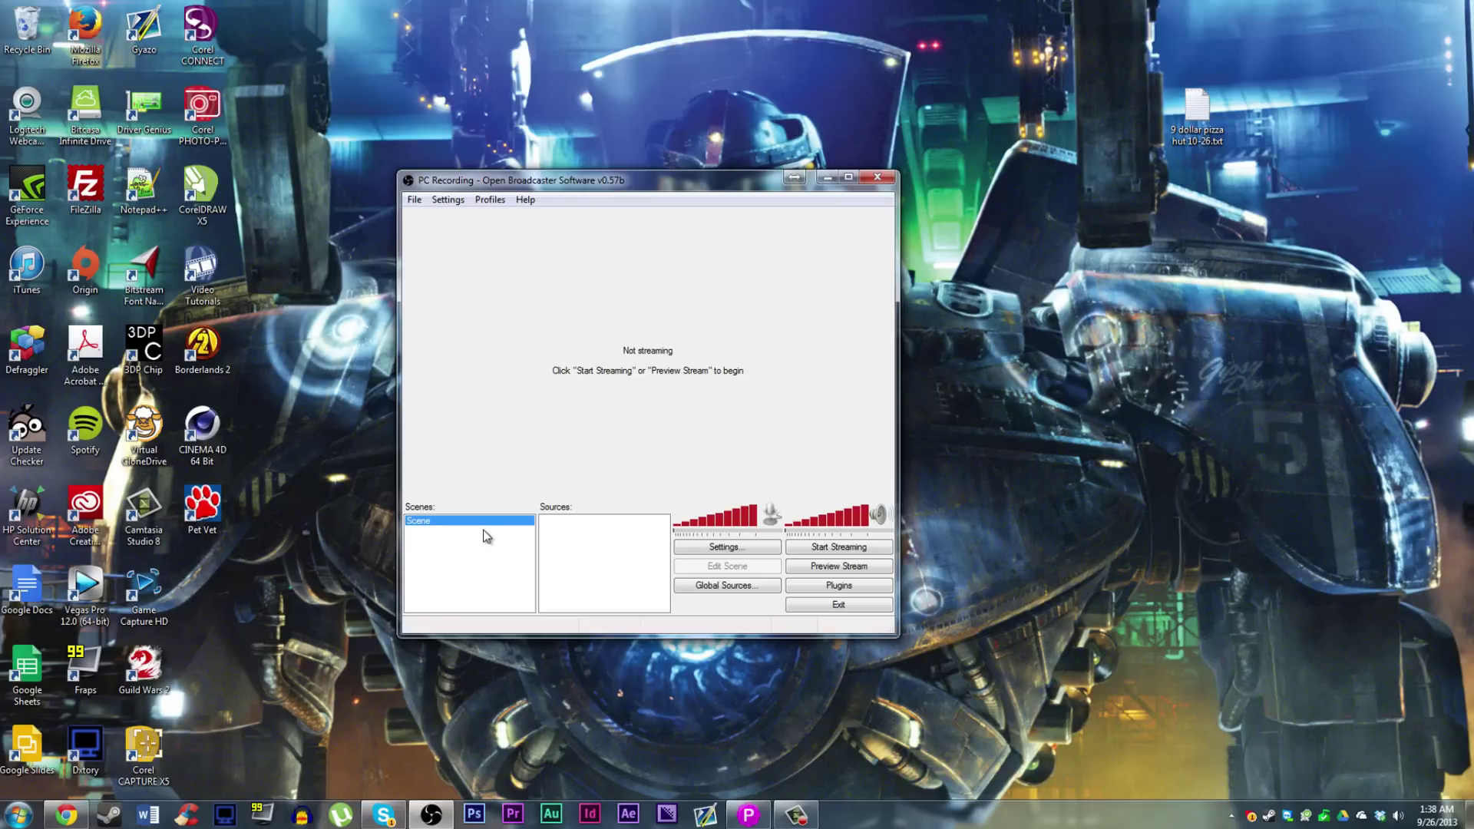
double_click(223, 342)
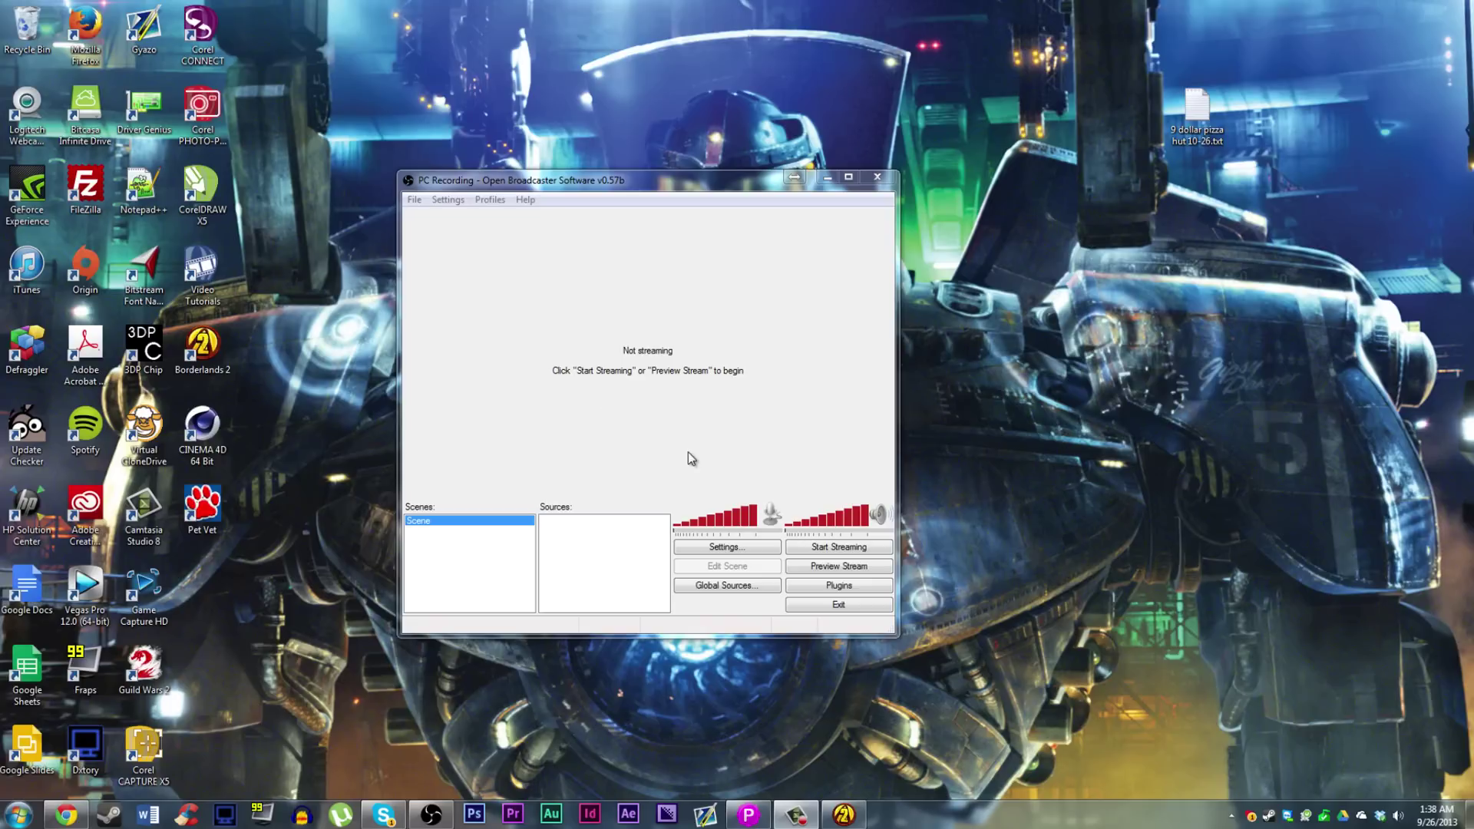
click(678, 196)
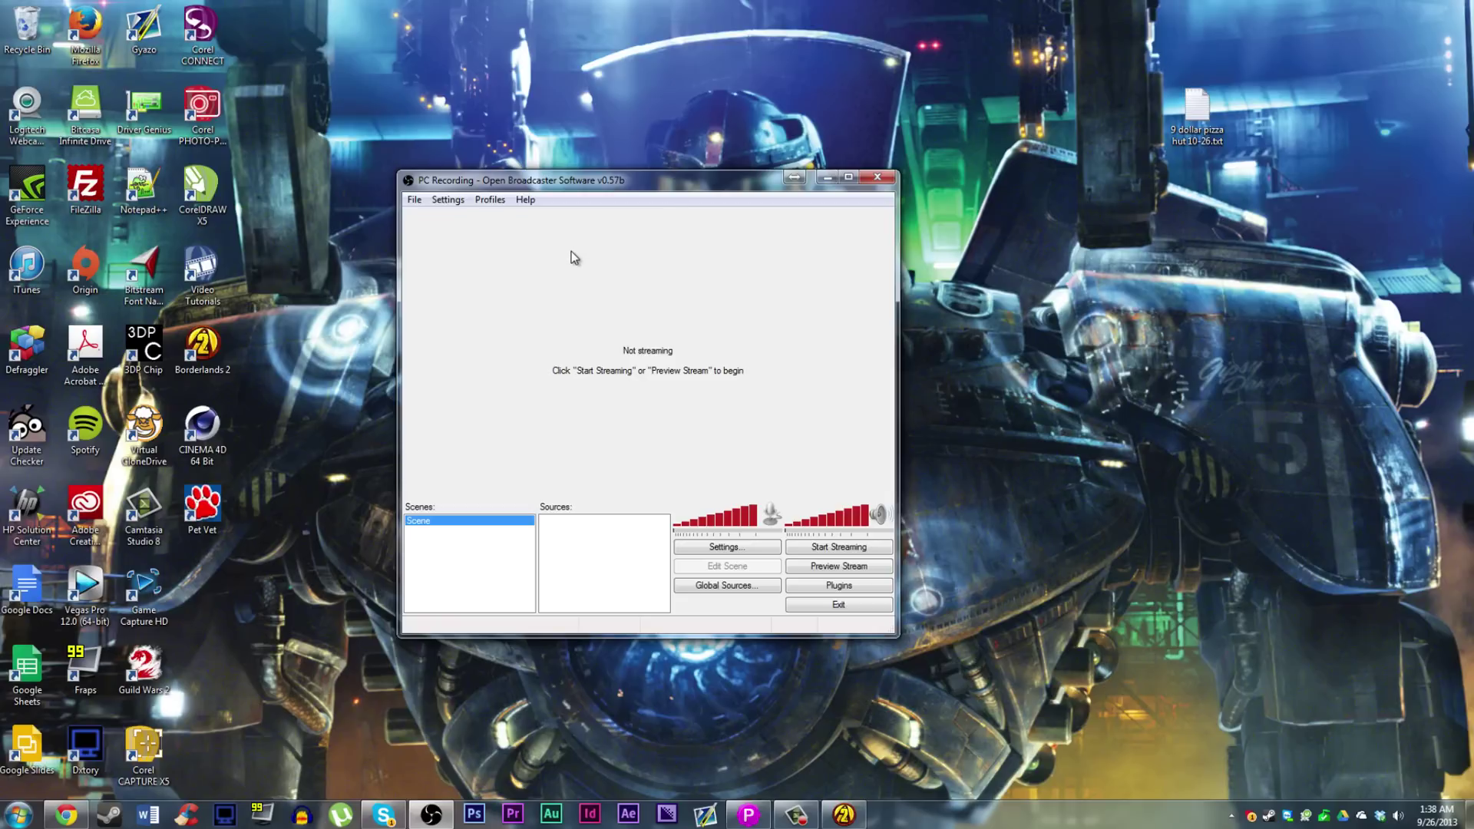
mouse_move(633, 191)
mouse_down()
mouse_move(573, 200)
mouse_move(630, 196)
mouse_up()
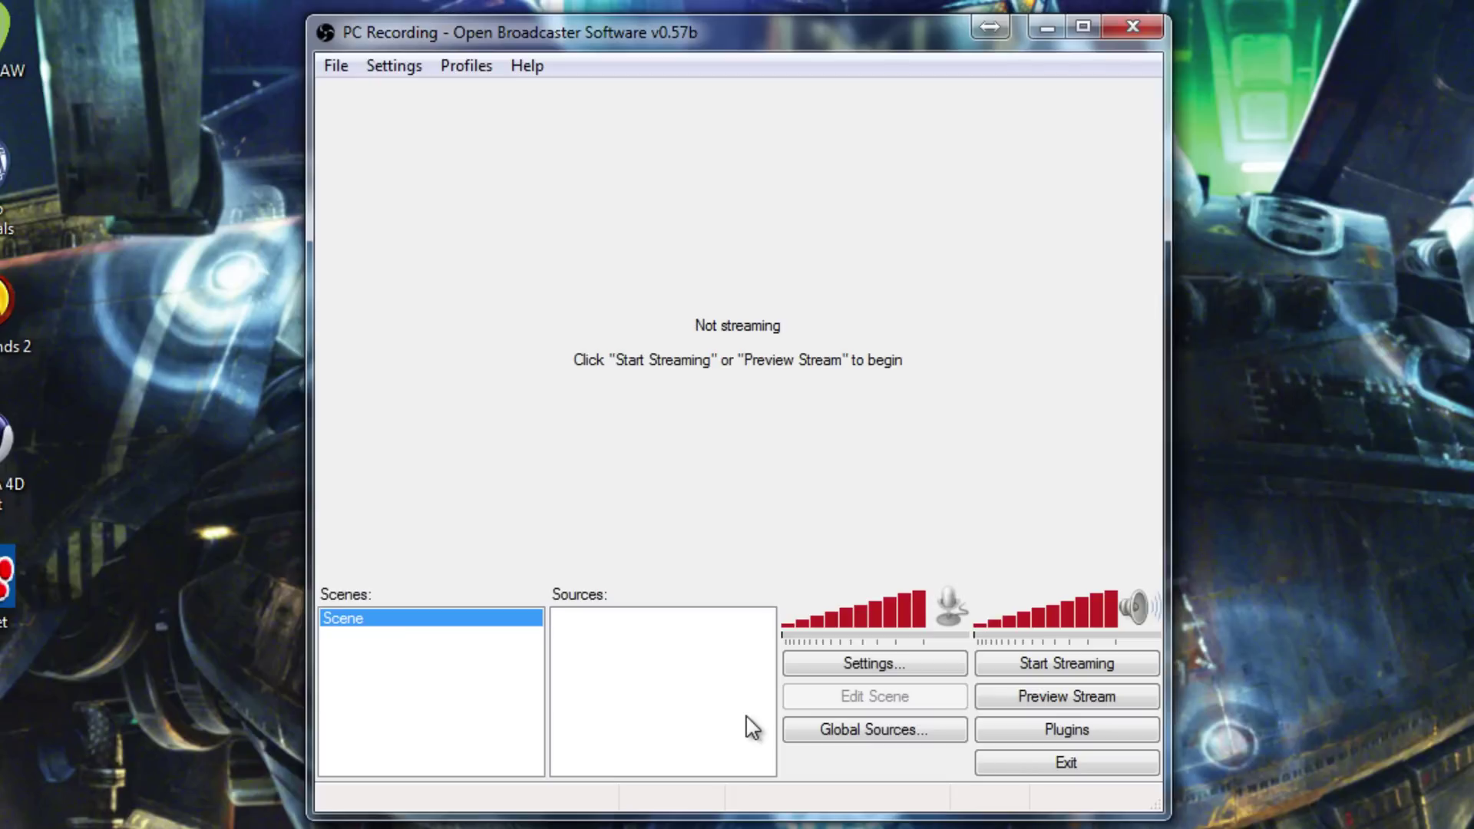
right_click(625, 619)
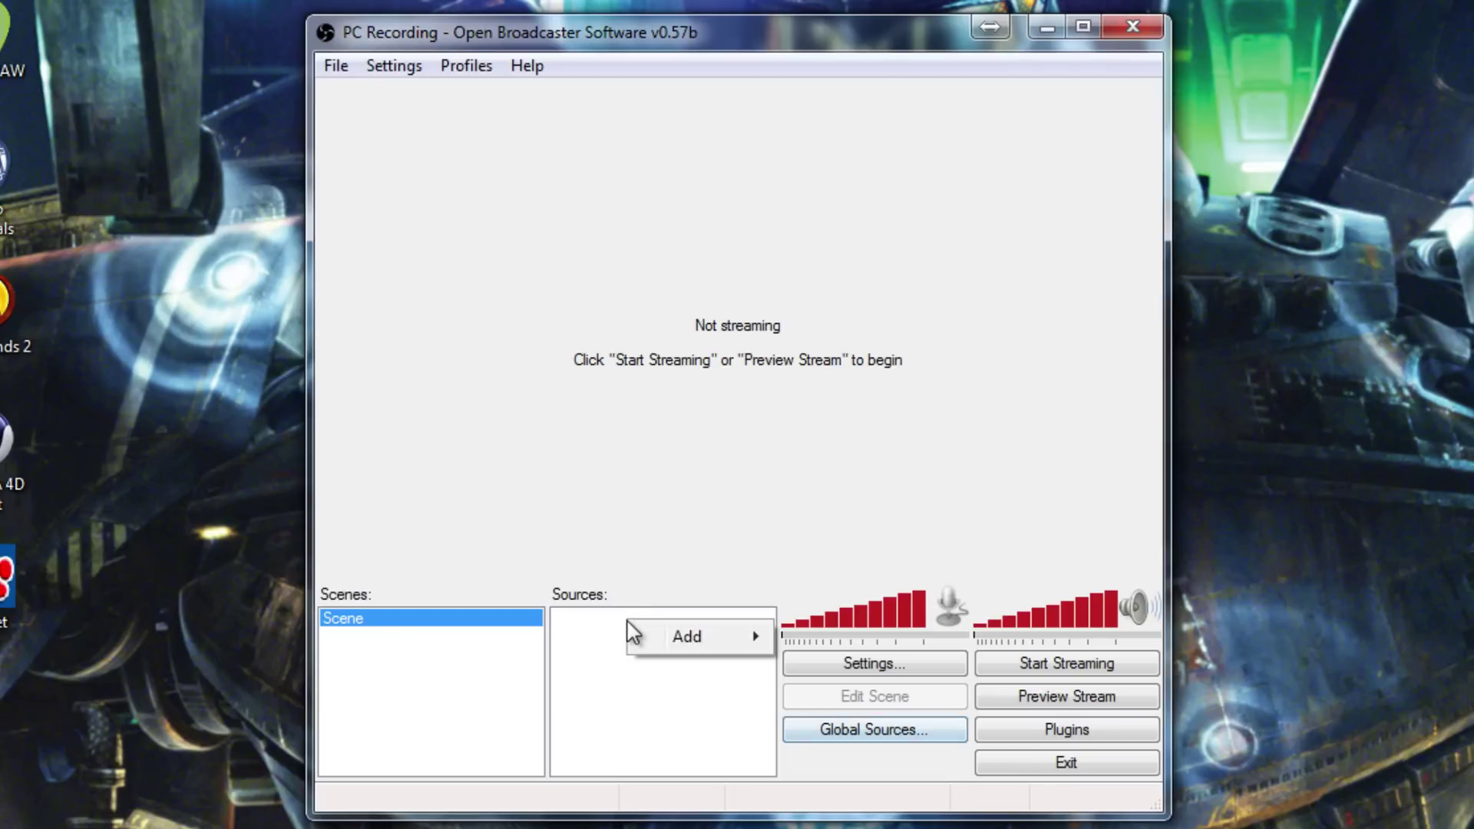
click(532, 645)
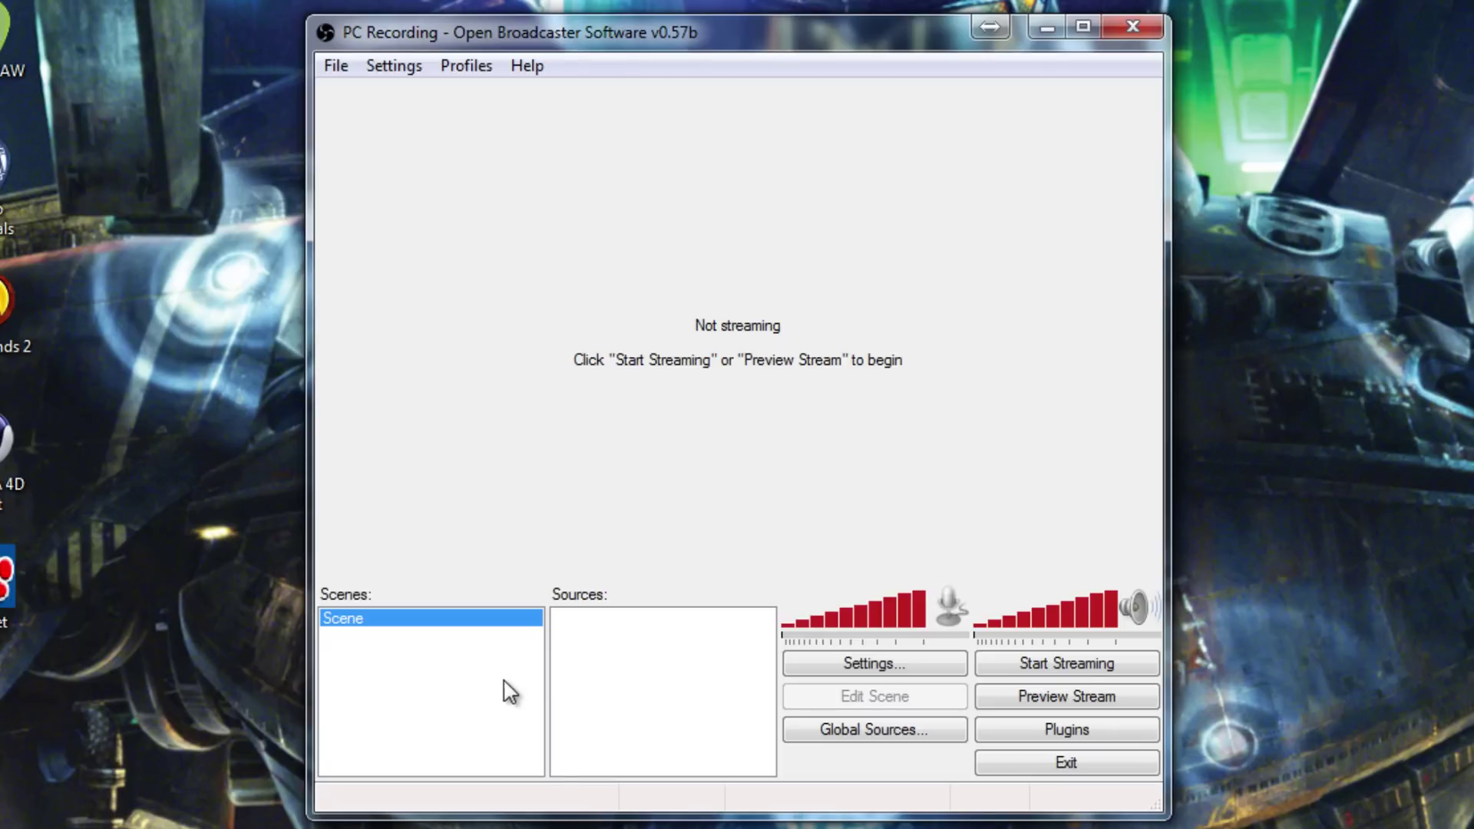
- Rename the scene from Scene to 'PC Record'
right_click(452, 618)
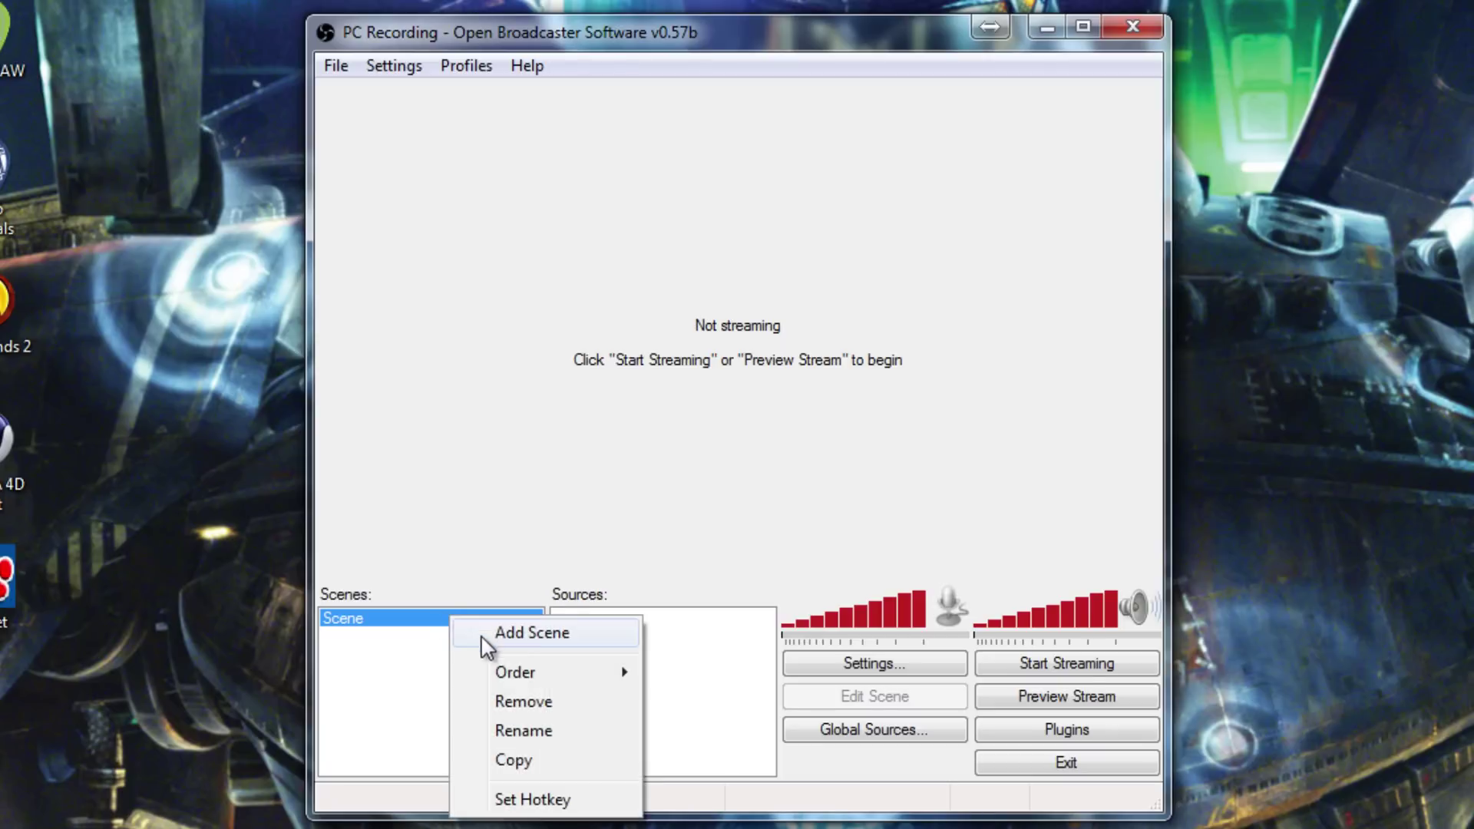
click(529, 731)
text(PC Record)
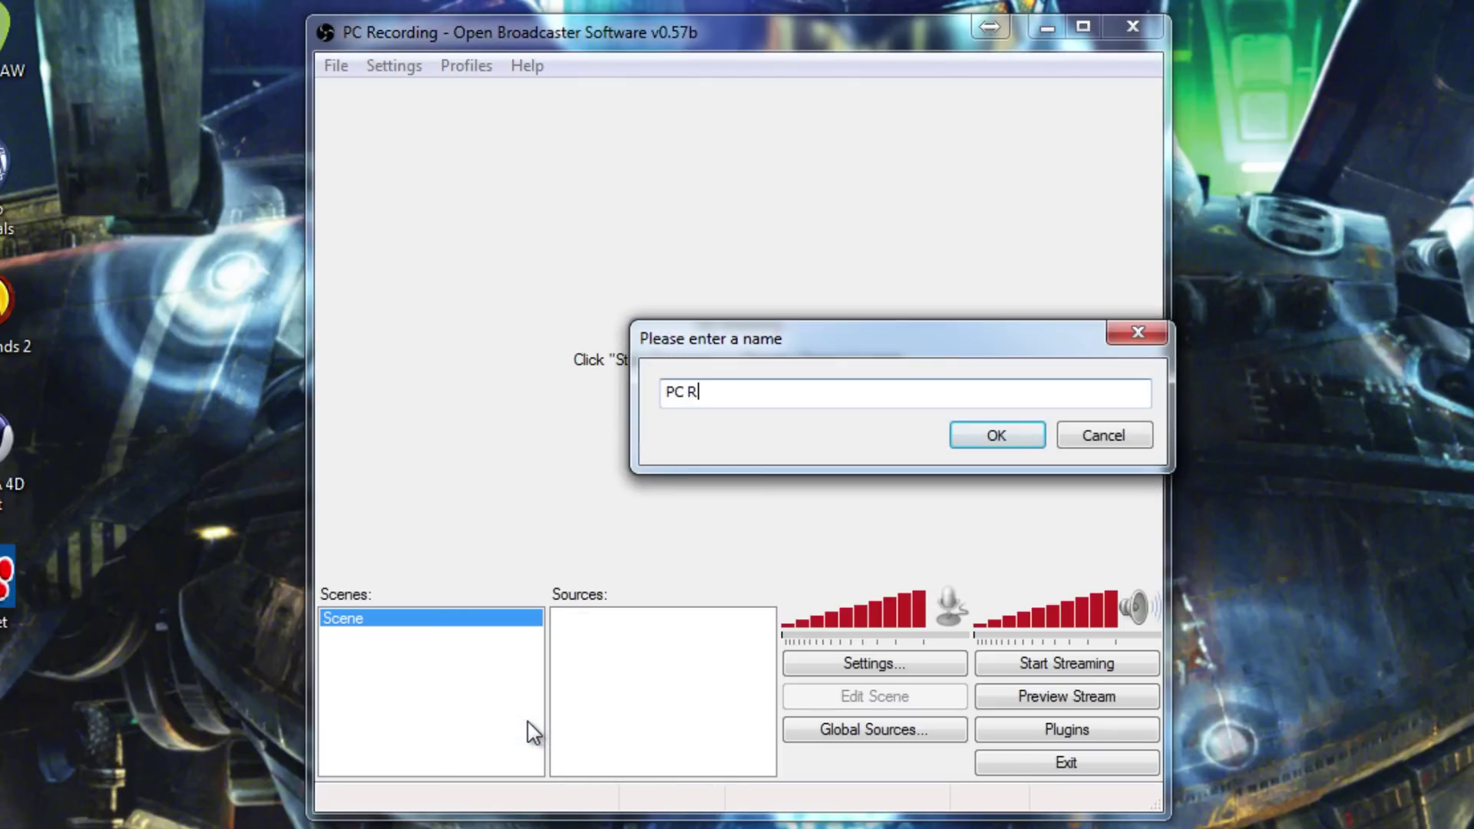
key(Return)
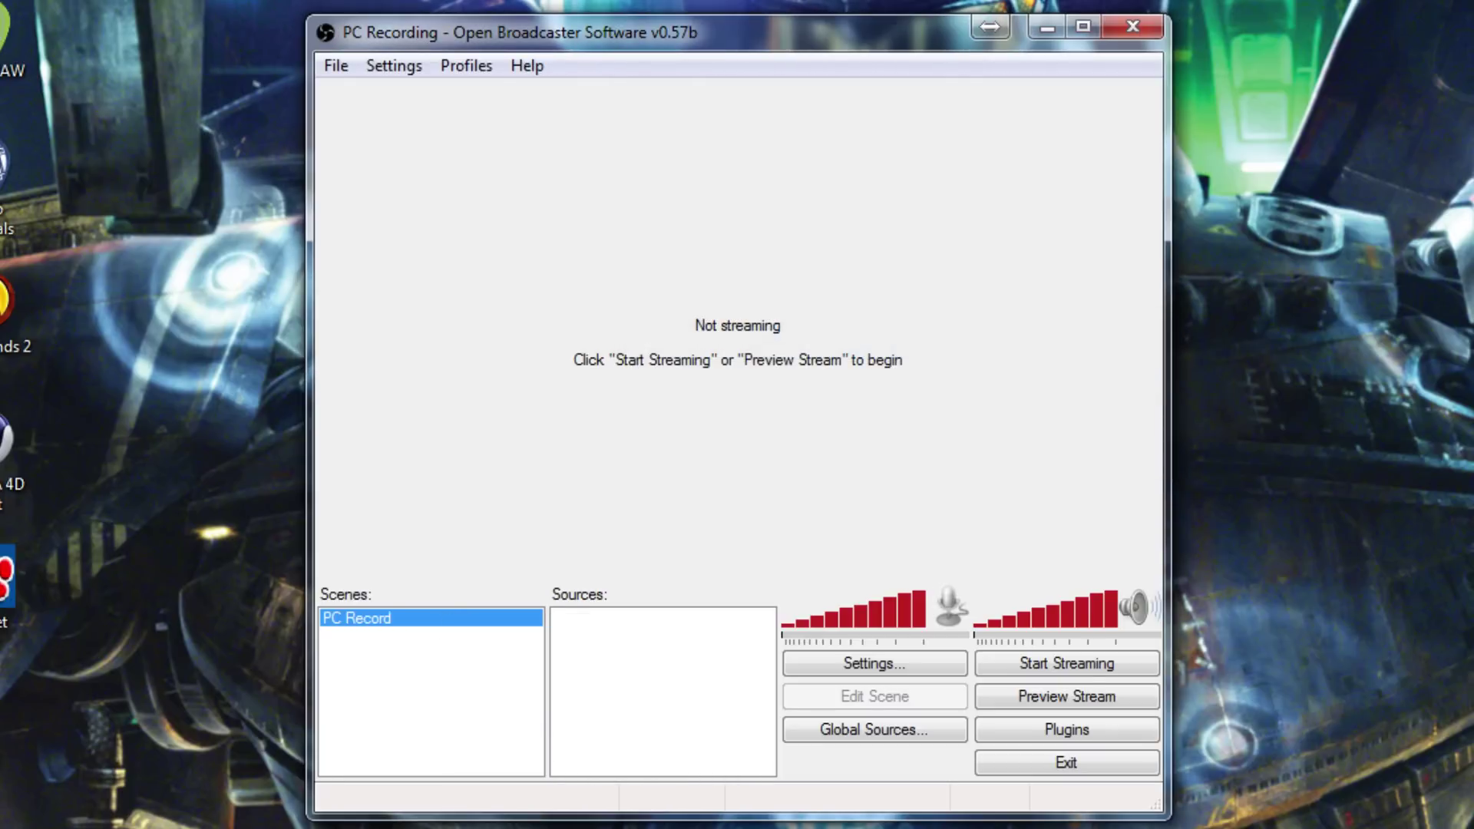
- Add a Game Capture source and start naming it 'Borderlands 2'
right_click(669, 663)
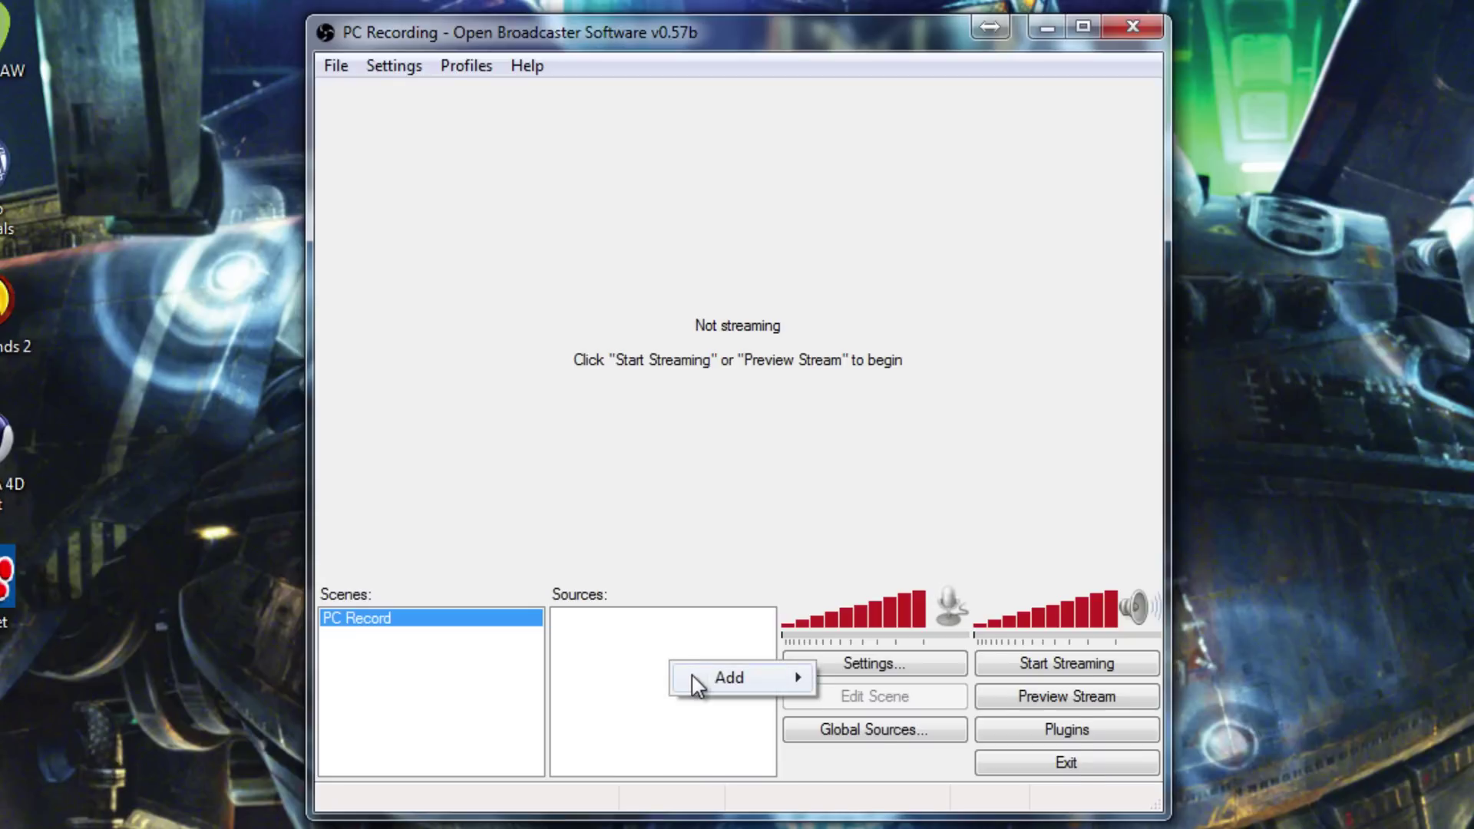
mouse_move(729, 679)
click(913, 827)
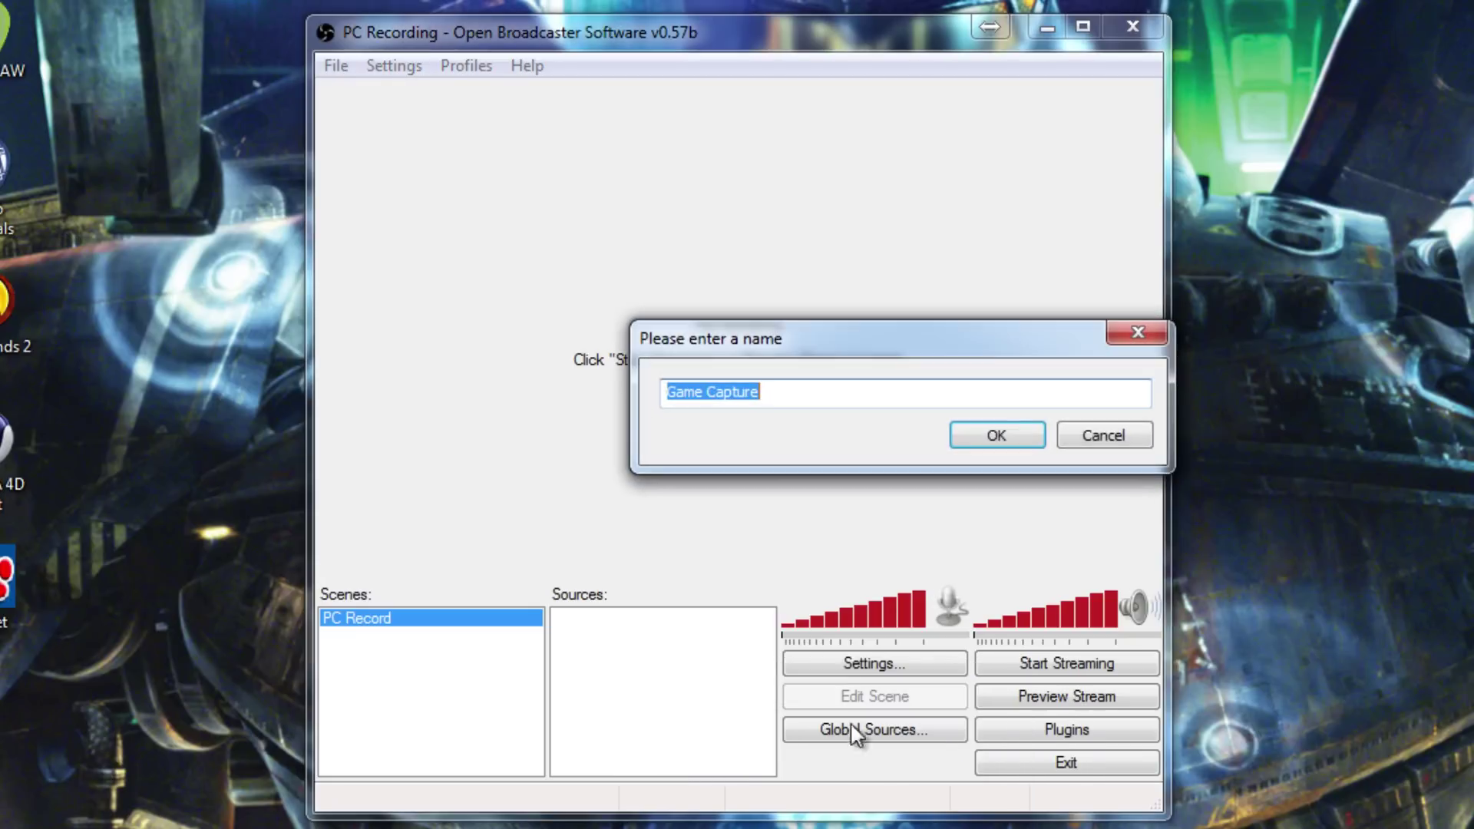
text(Borderlands2)
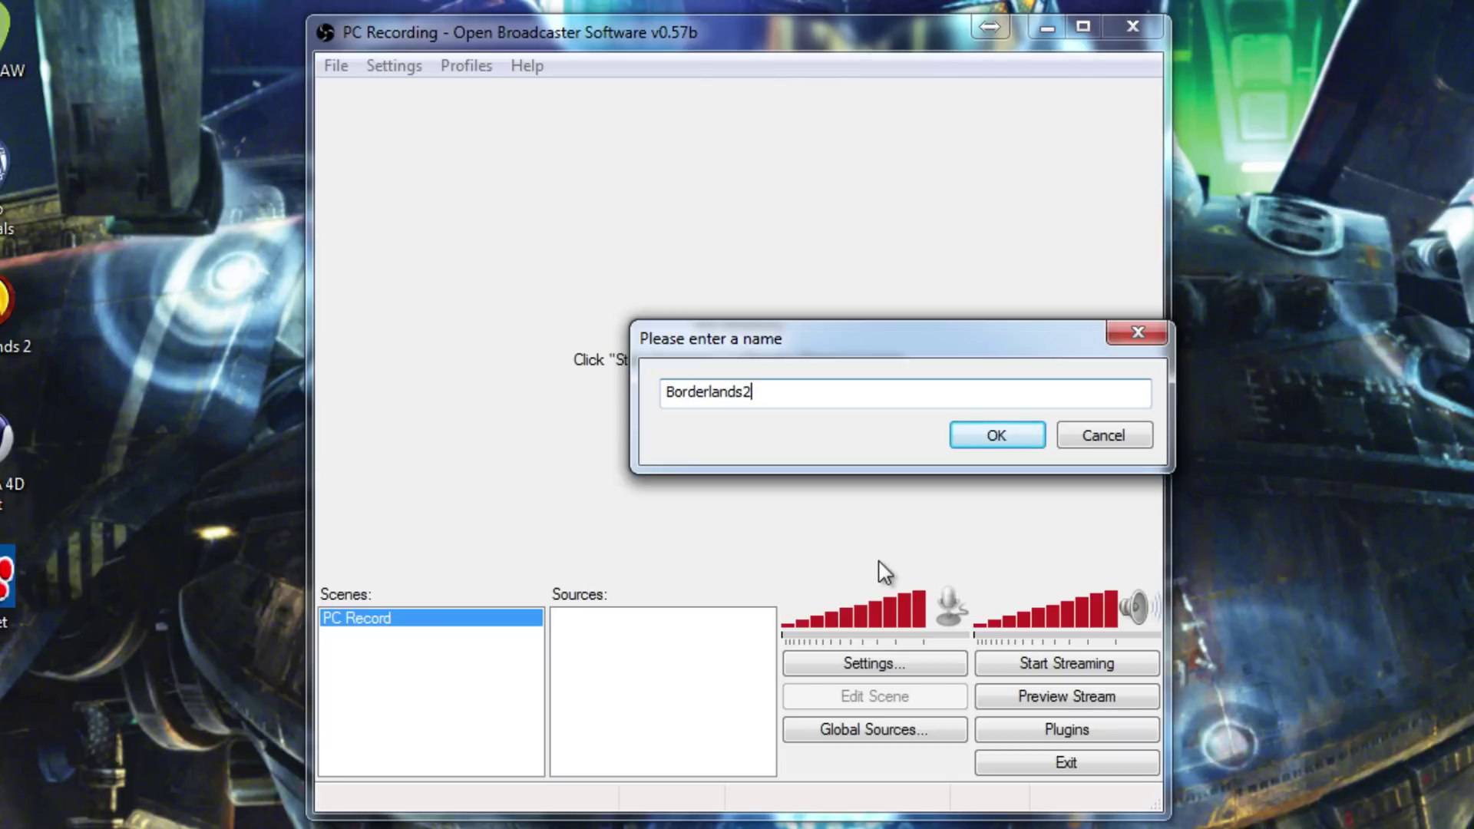
key(Left)
- Name the source Borderlands 2, target the Borderlands2 application, and keep mouse cursor capture on
key(Return)
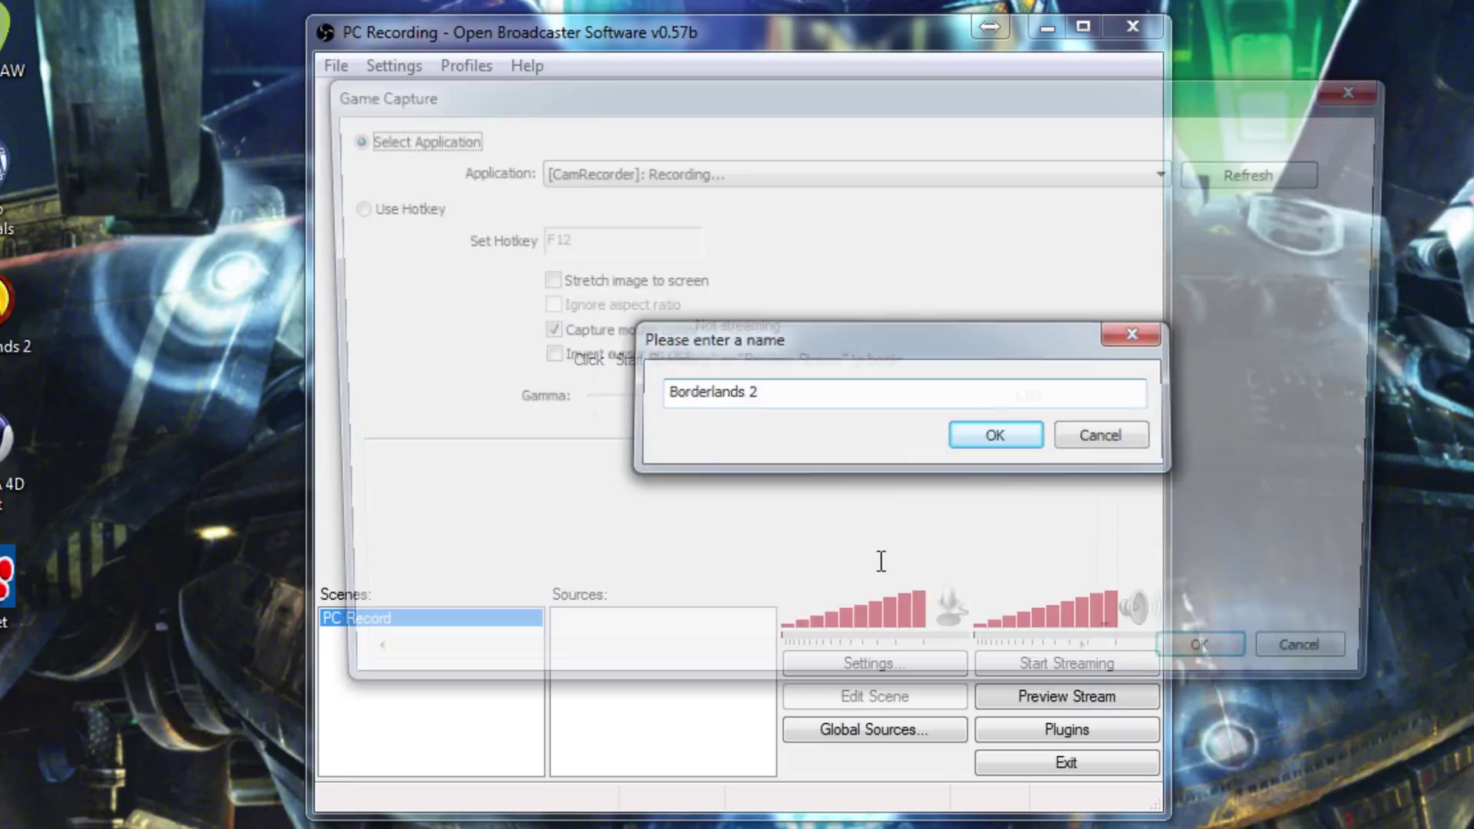
click(744, 173)
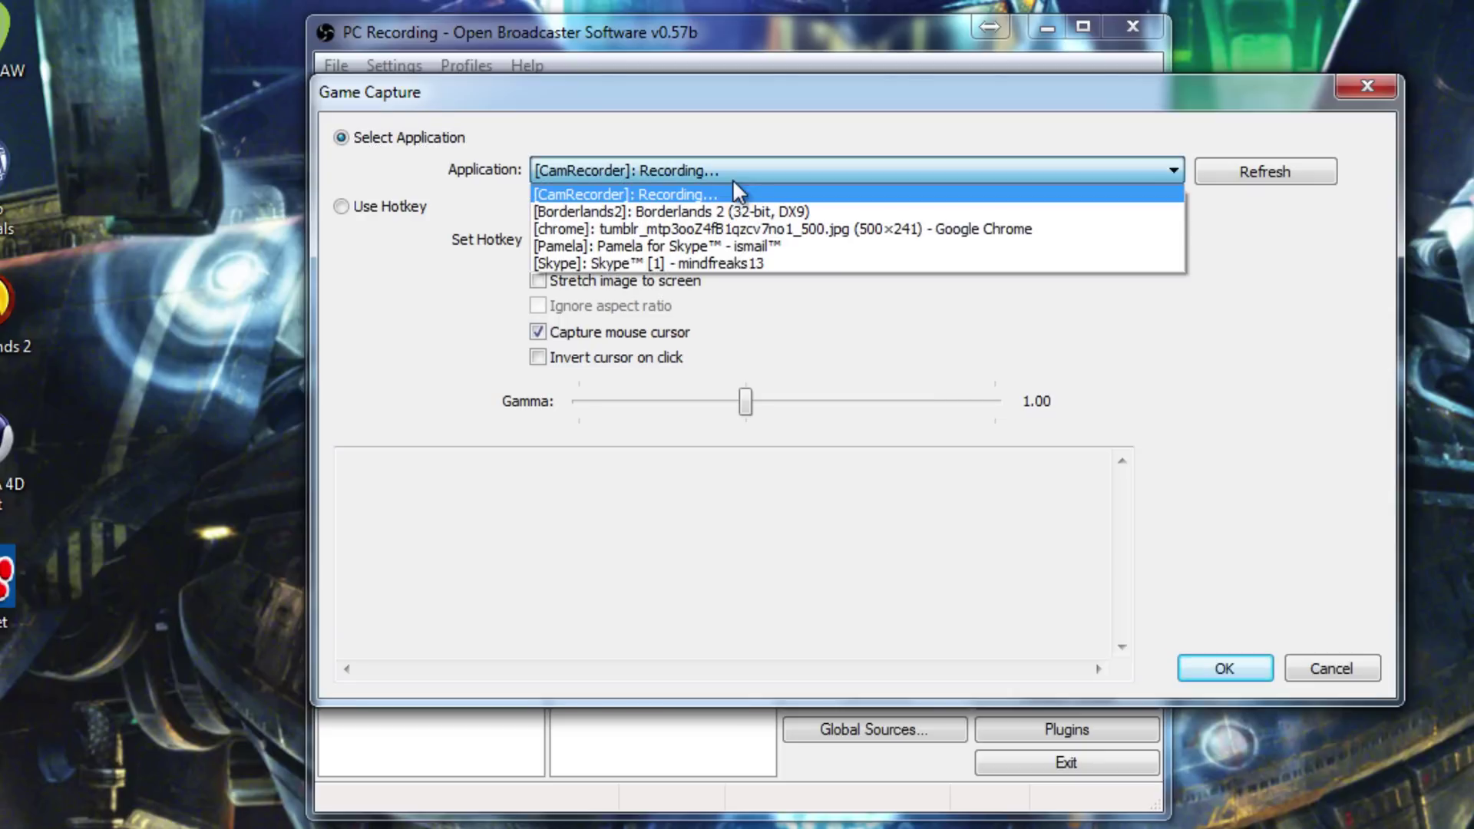
click(743, 191)
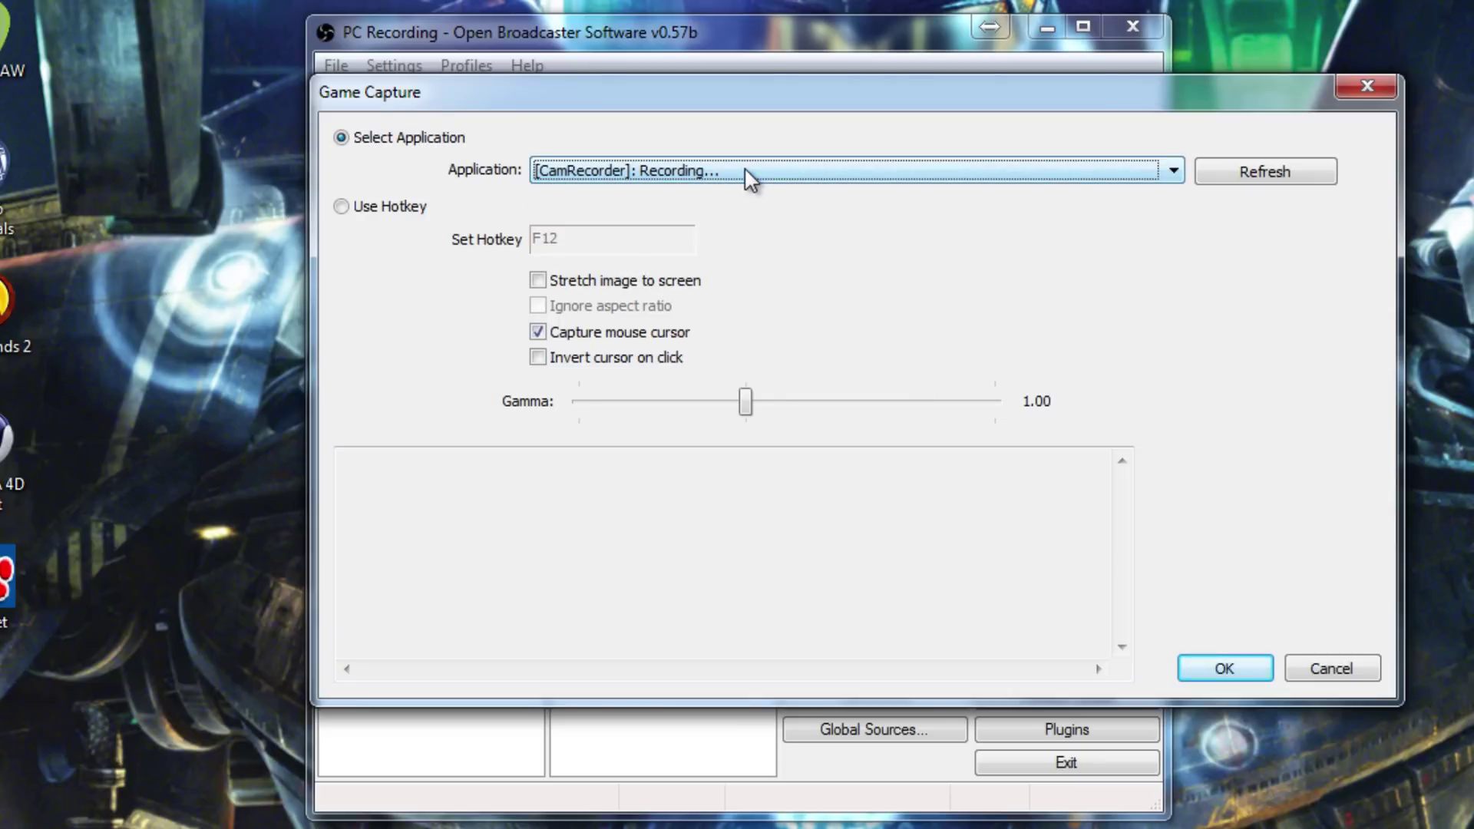
click(750, 175)
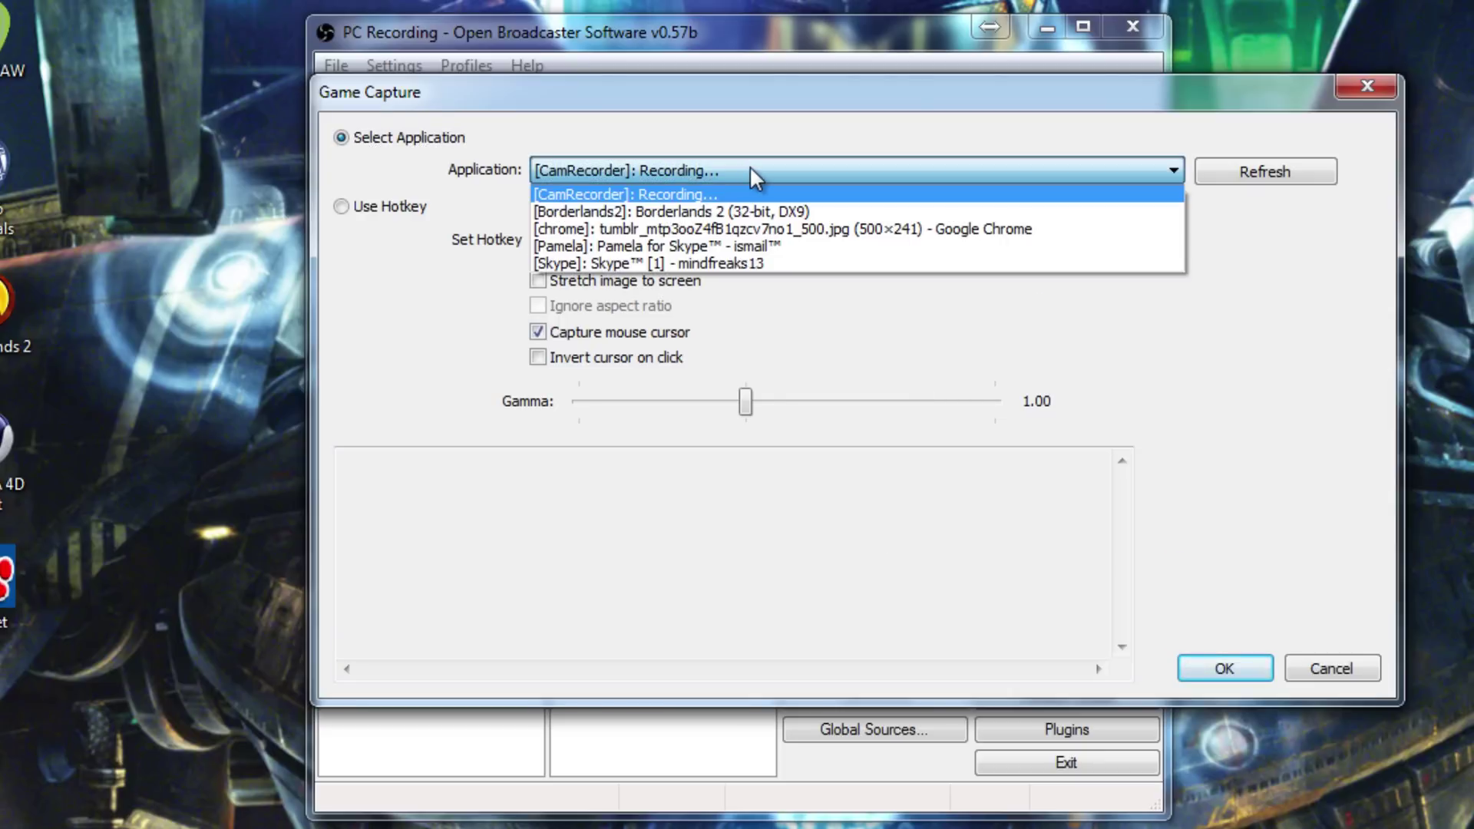
click(779, 211)
click(612, 338)
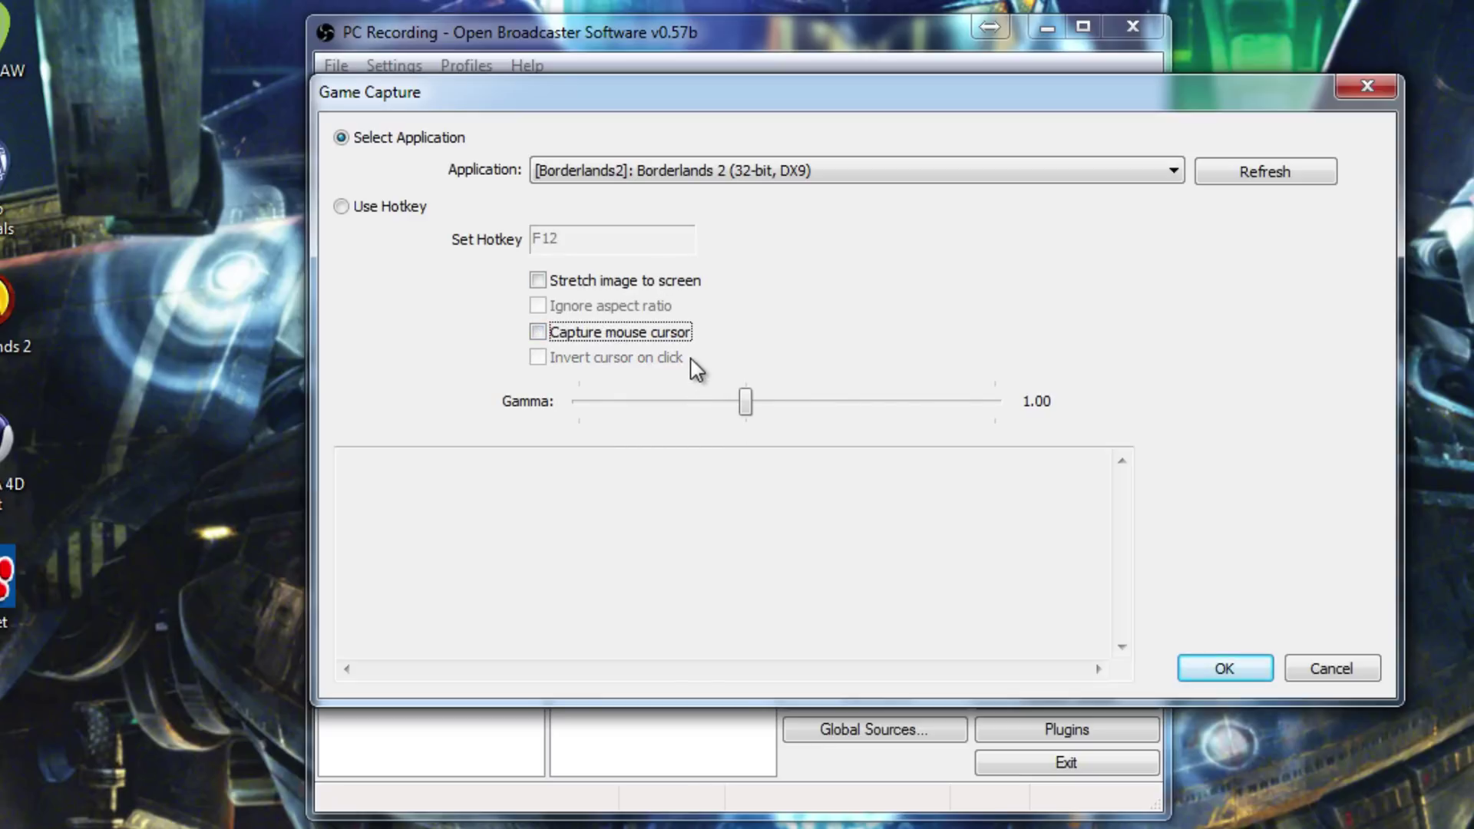
click(681, 335)
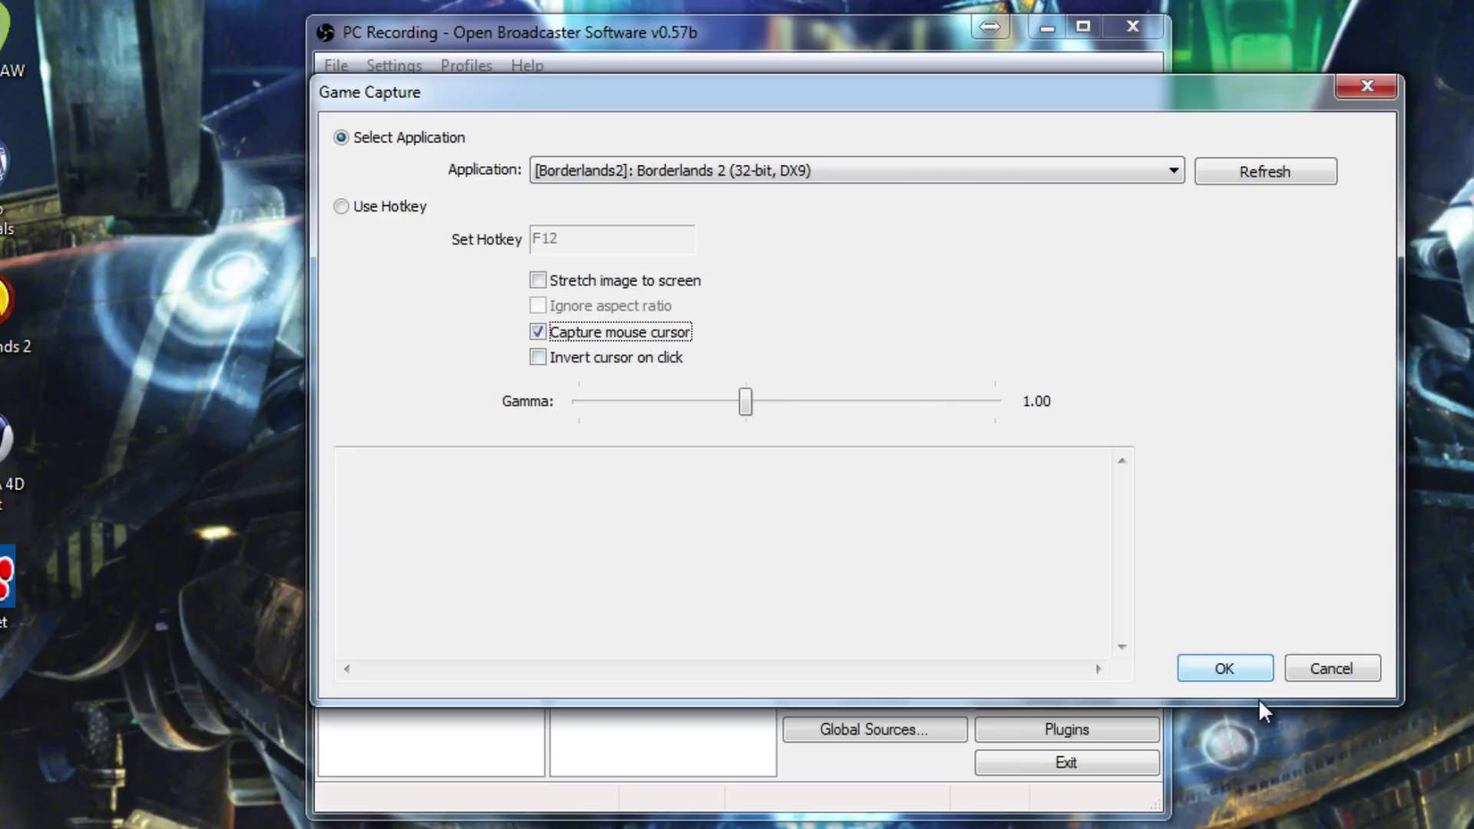
click(1239, 674)
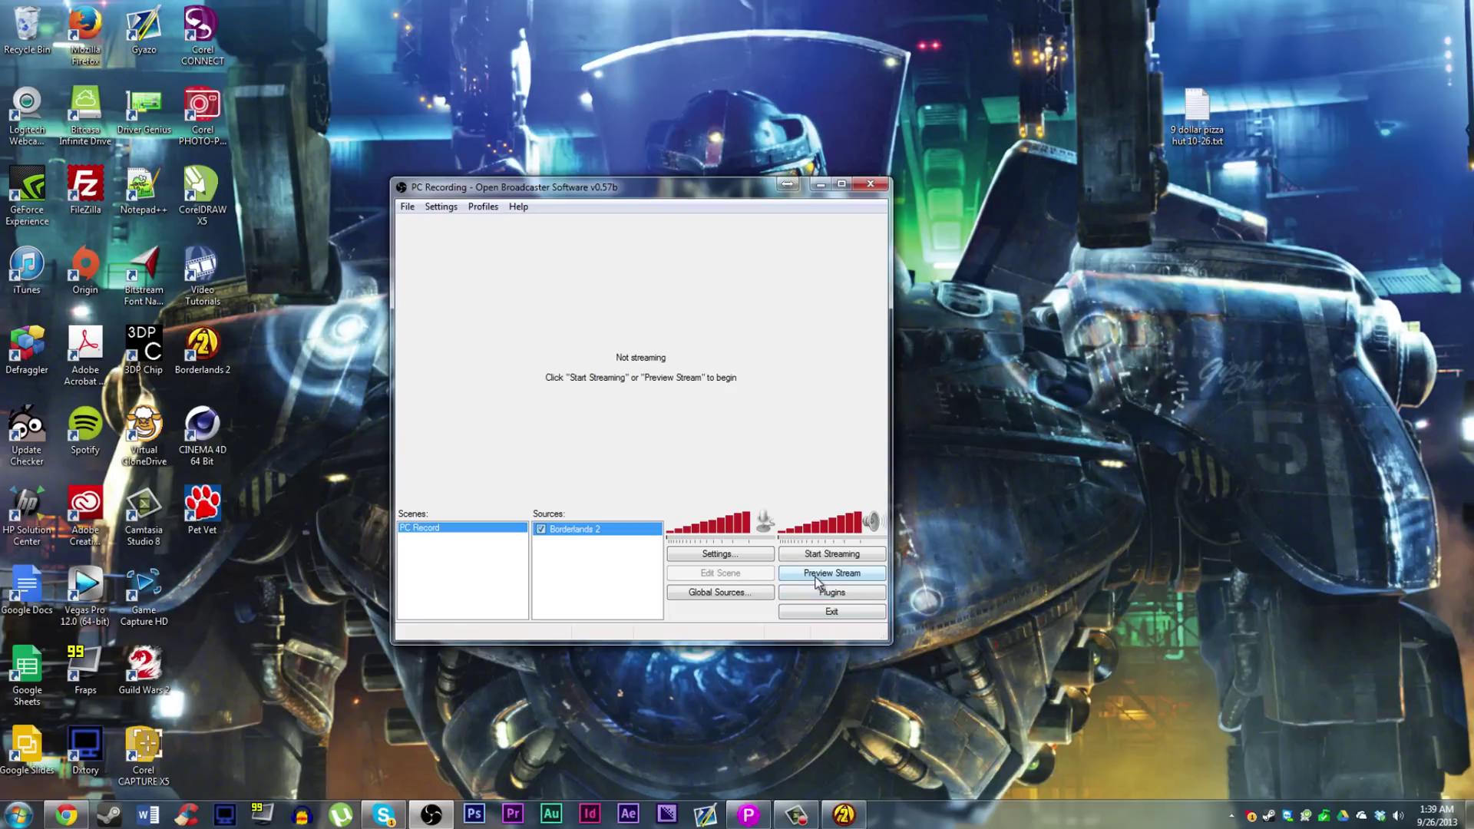
- Start Preview Stream to show the live Borderlands 2 capture at 30 FPS
click(815, 574)
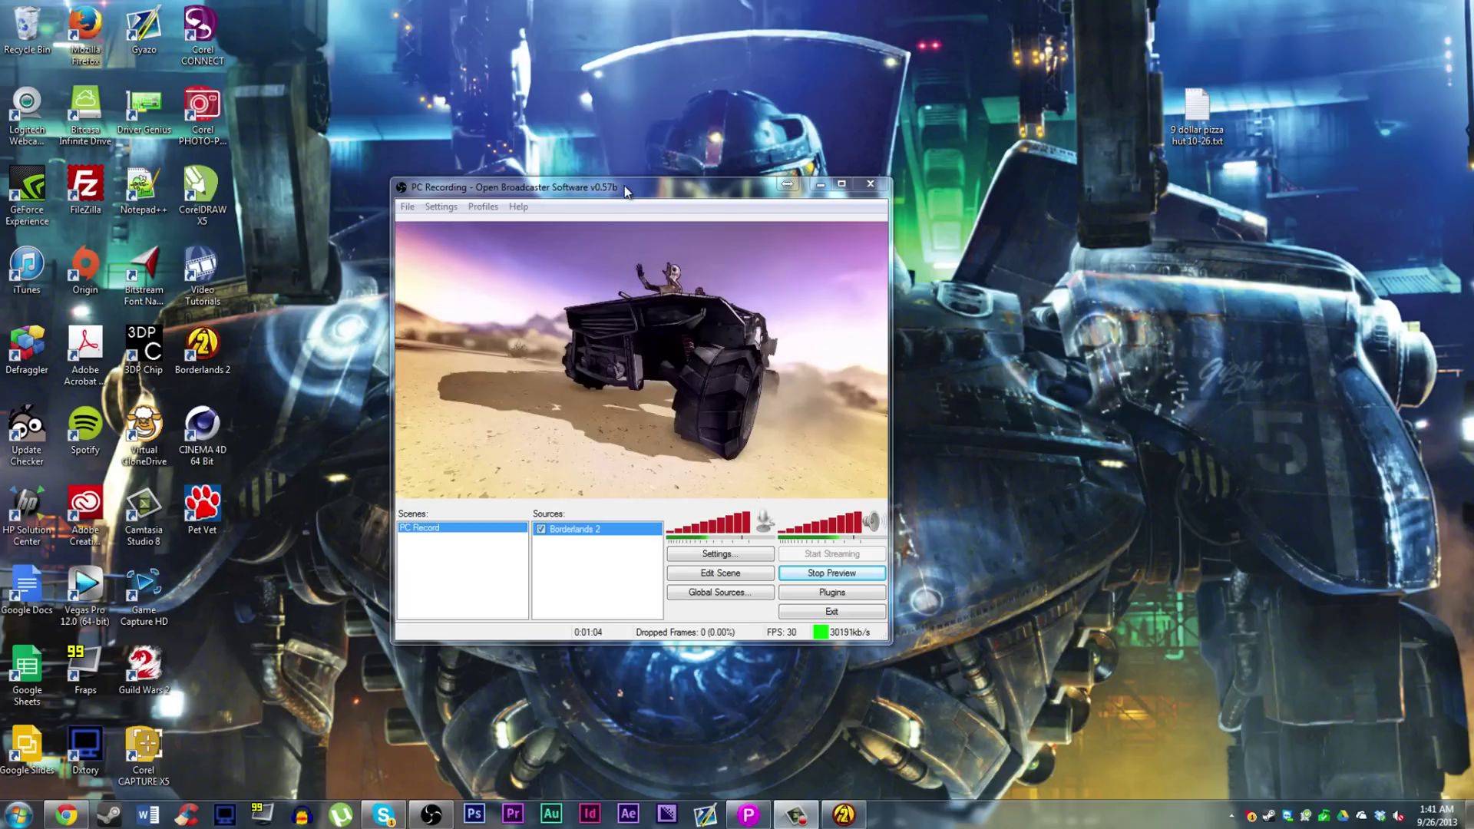
- Enter scene editing and resize the Borderlands 2 capture by its corner handle
click(770, 574)
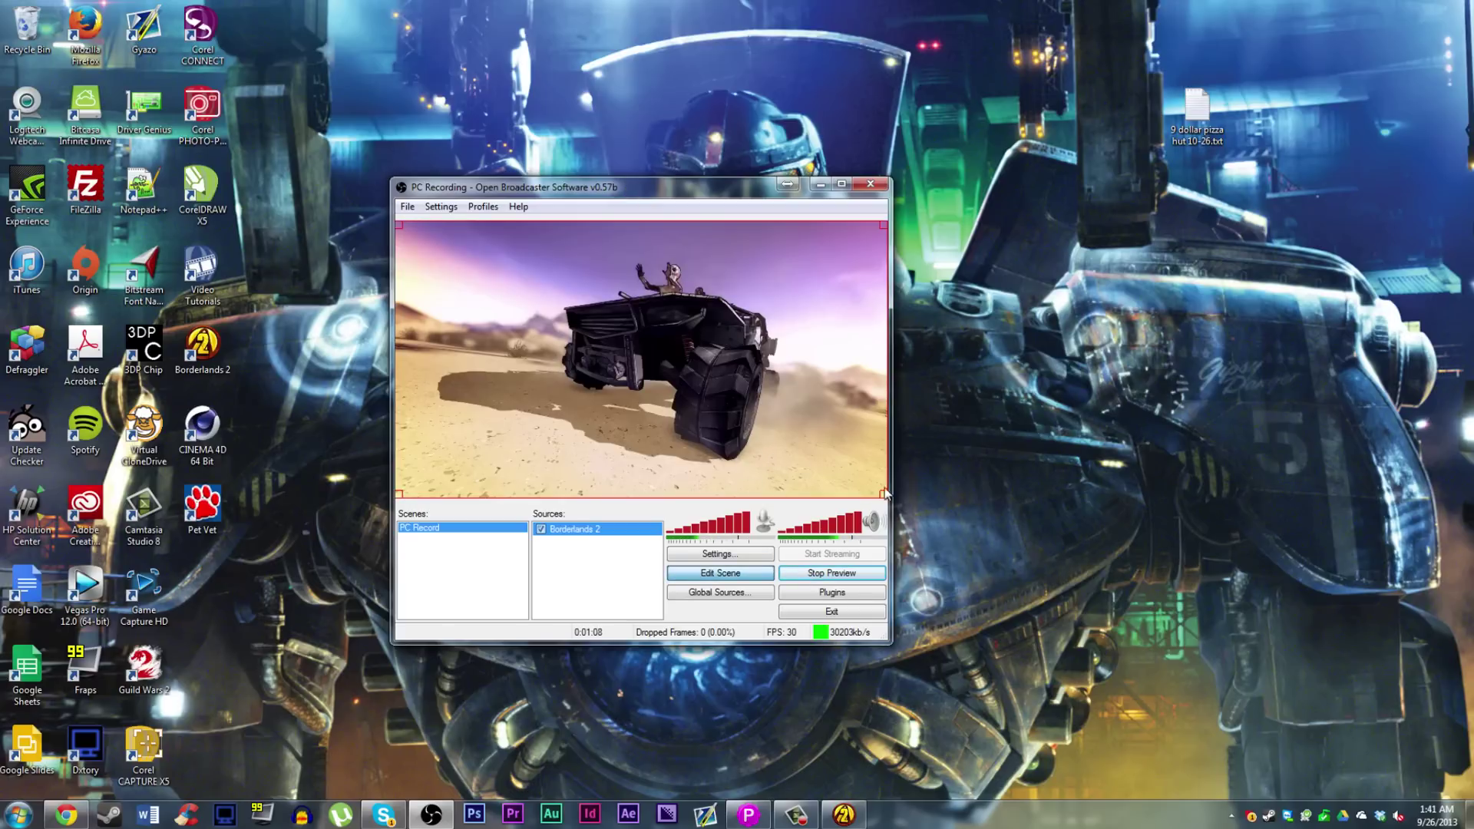
mouse_move(884, 494)
mouse_down()
mouse_move(530, 292)
mouse_move(858, 494)
mouse_up()
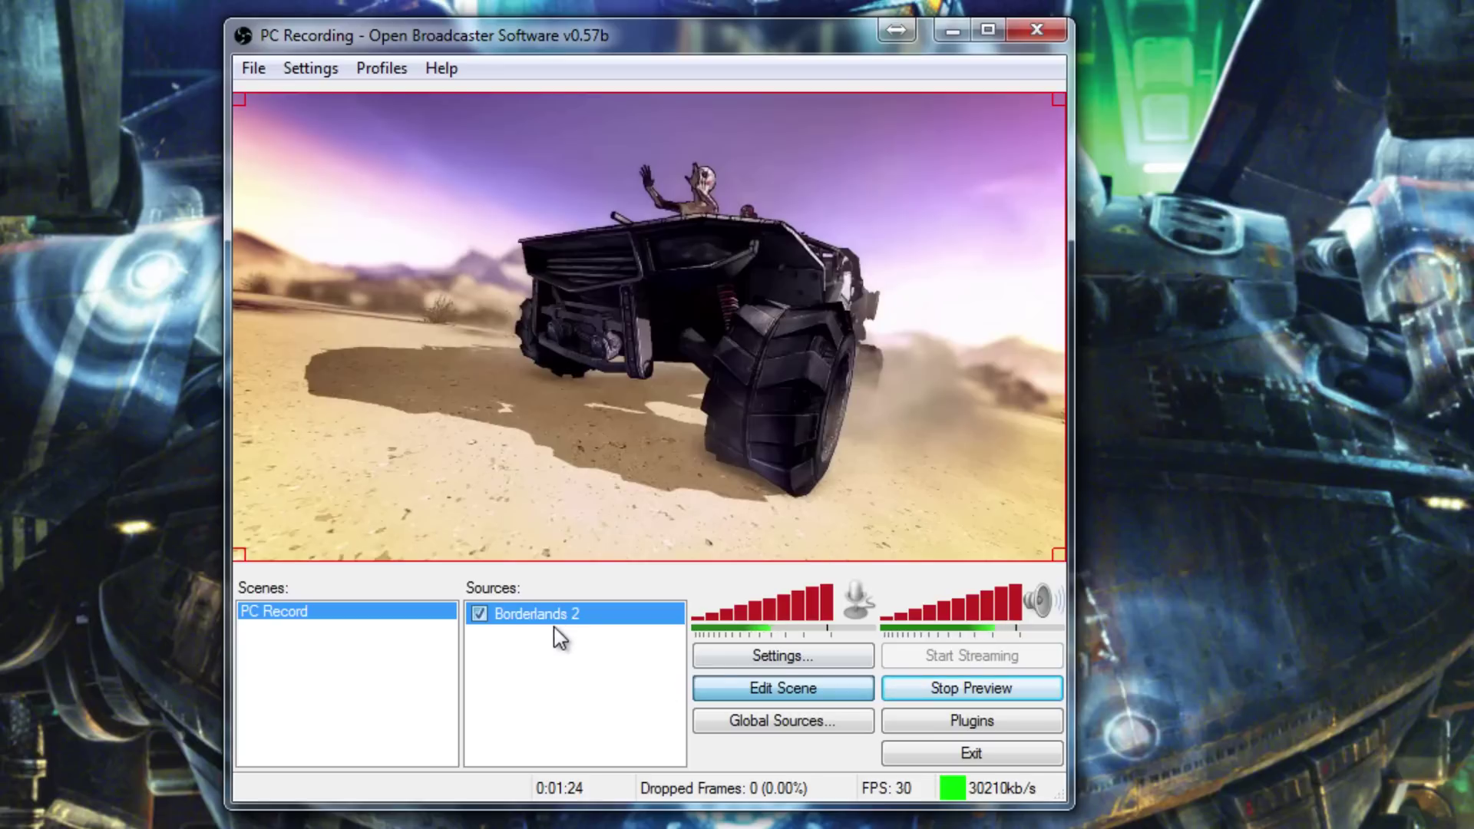
right_click(522, 660)
- Add a Video Capture Device source named 'Webcam'
mouse_move(549, 683)
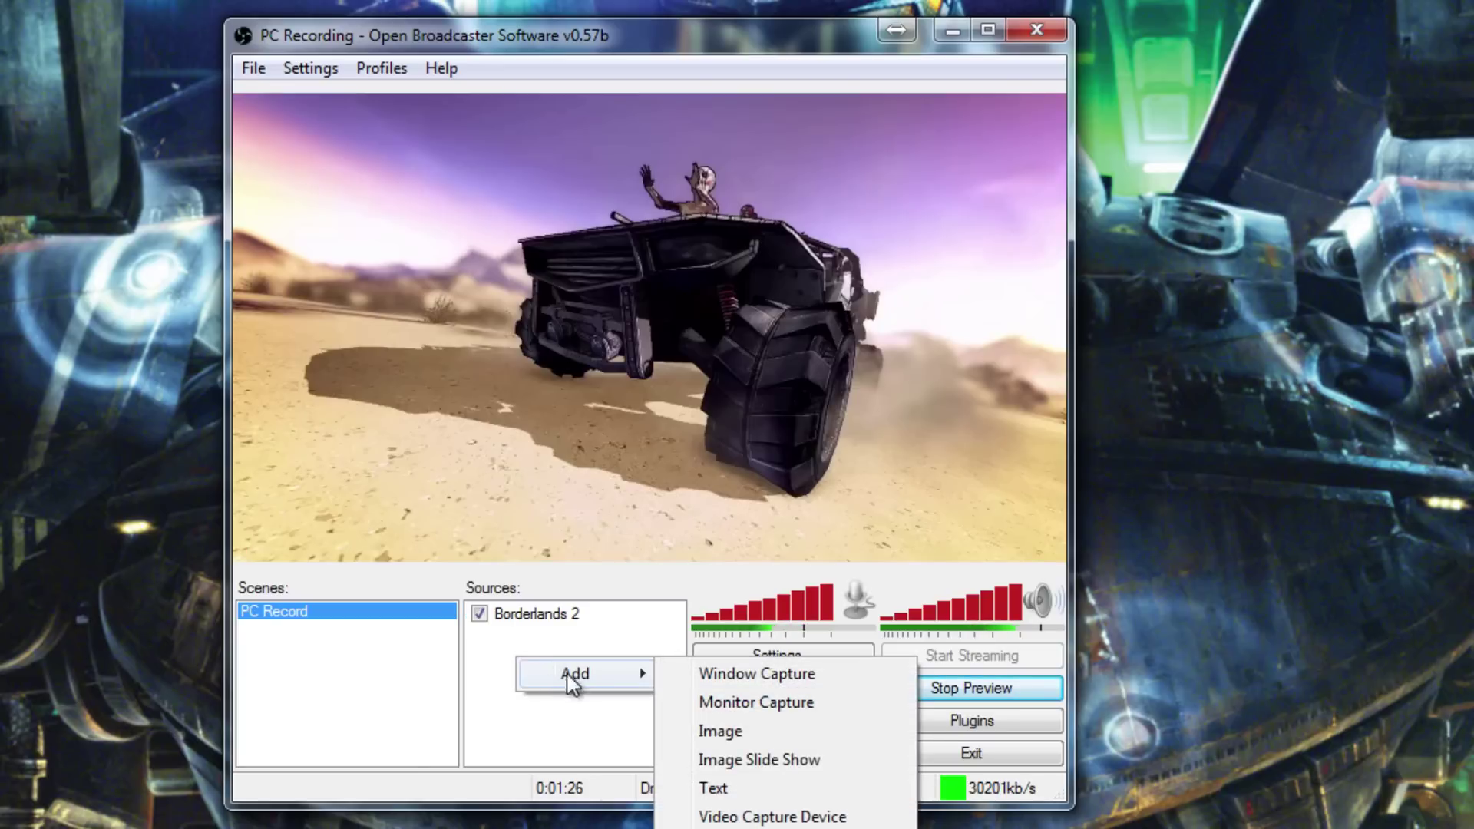
click(806, 816)
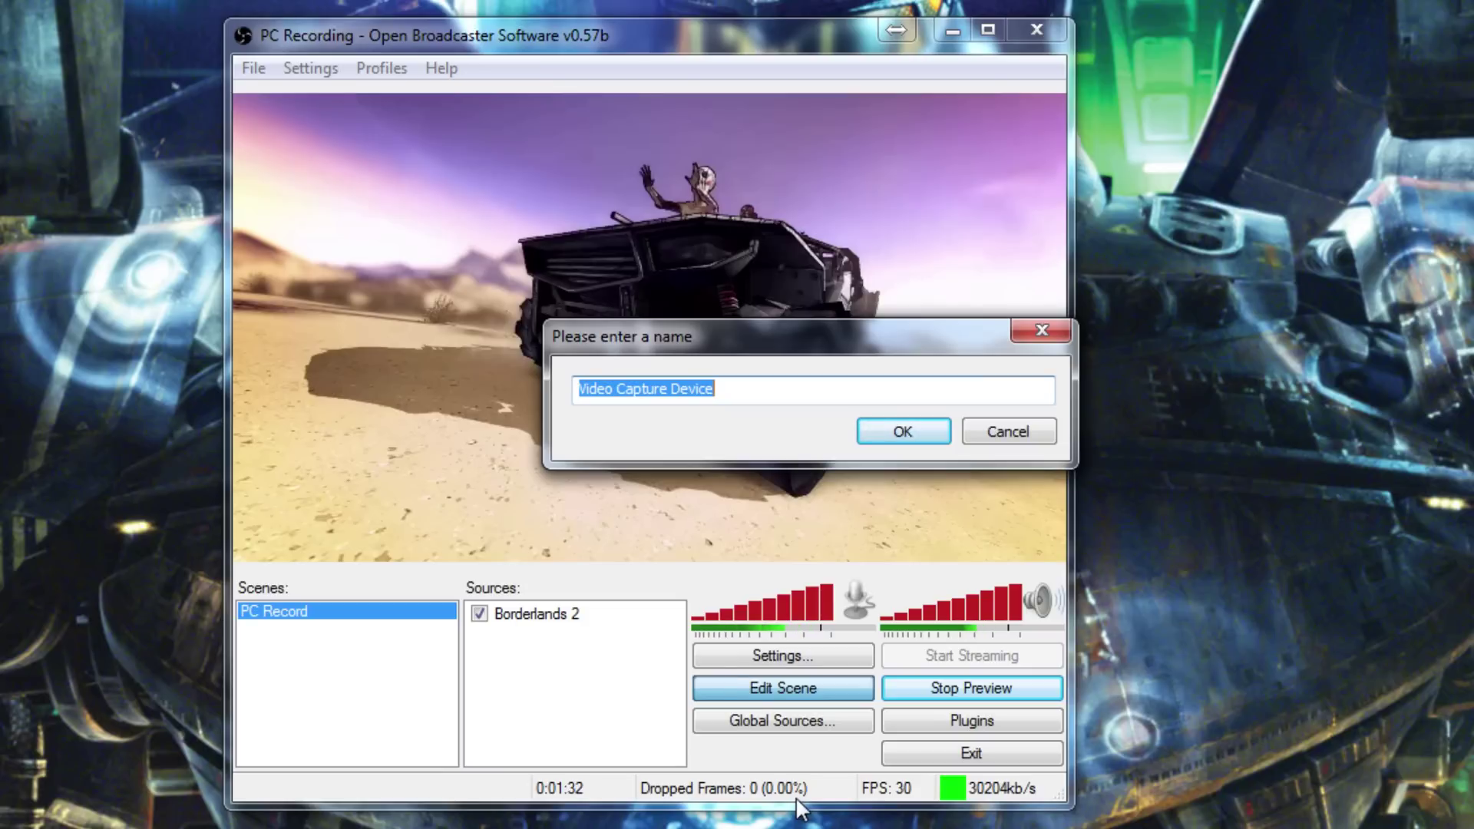
text(Webcam)
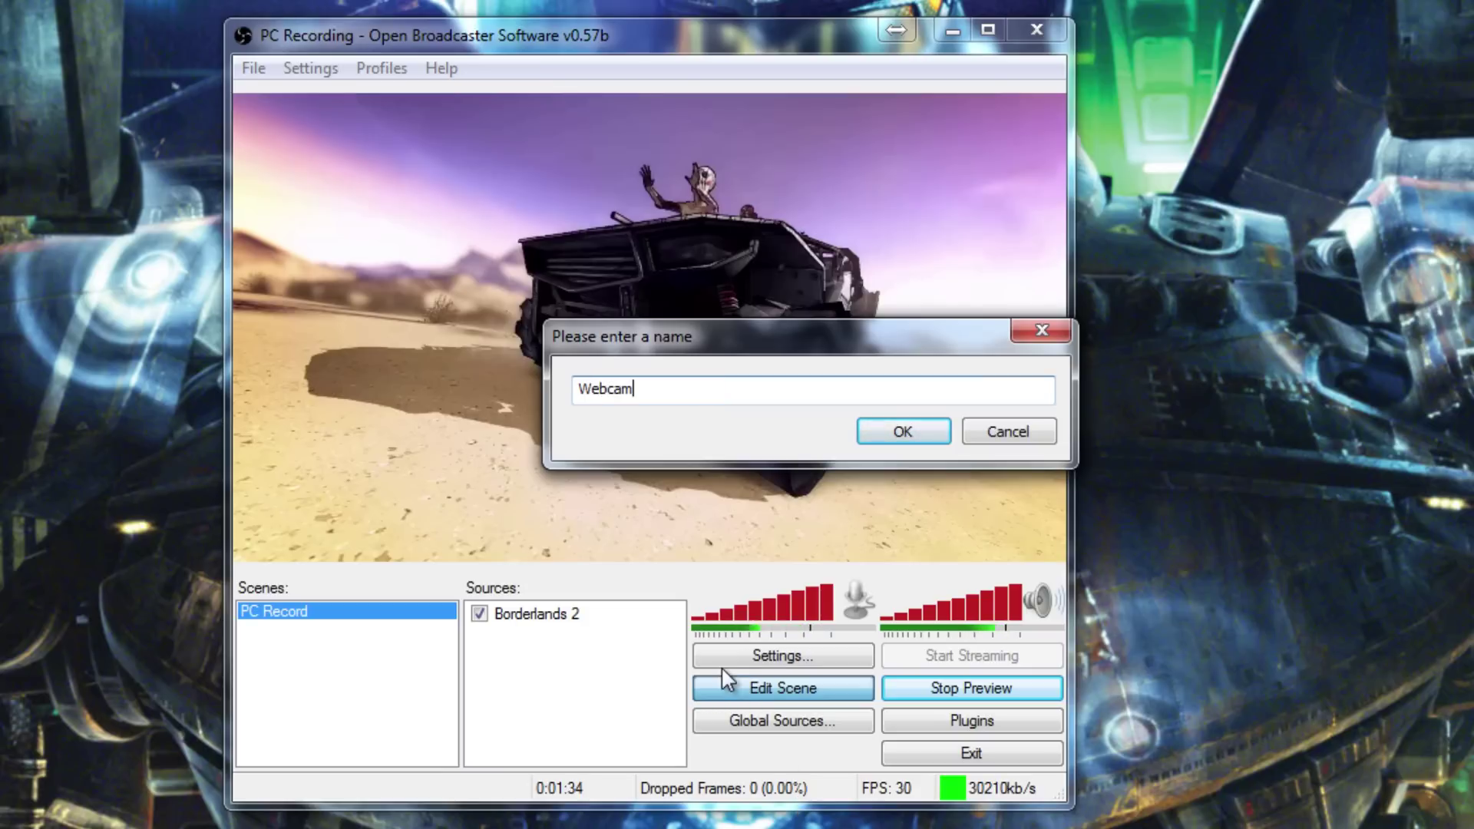
key(Return)
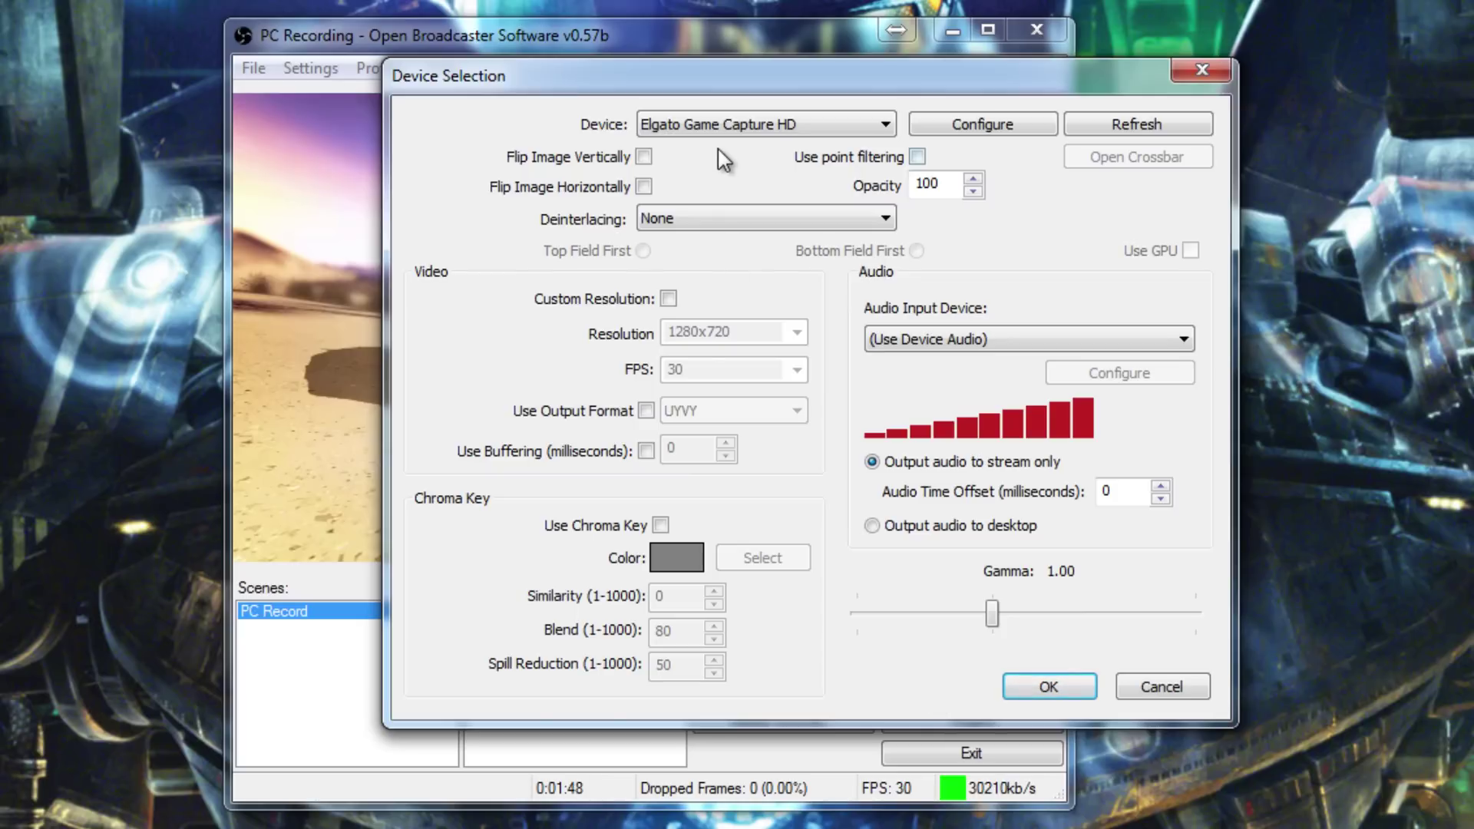
- Set the Webcam to Logitech HD Pro Webcam C910 at custom 864x480, 30 FPS, audio off
click(735, 121)
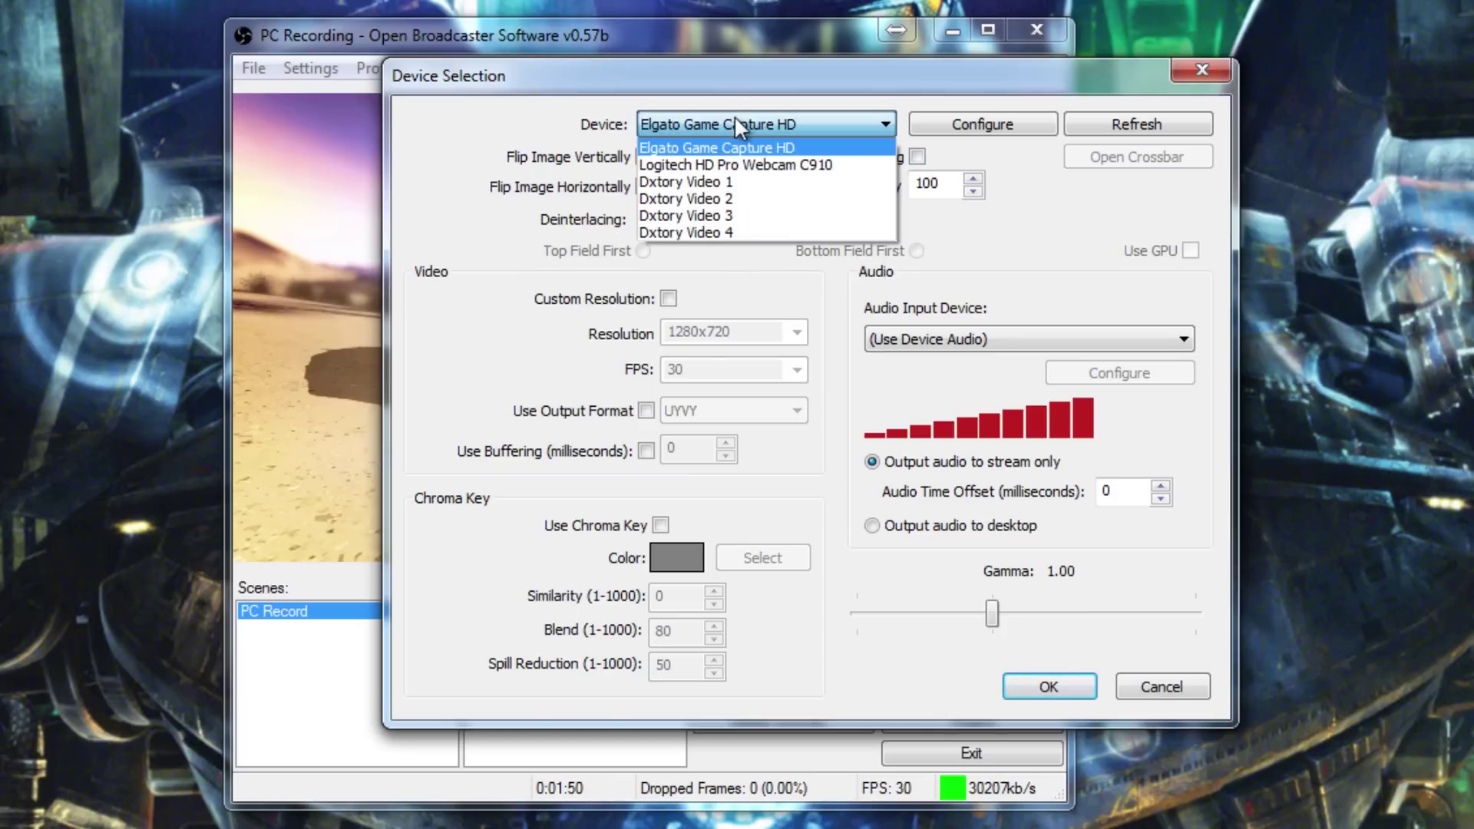
click(737, 164)
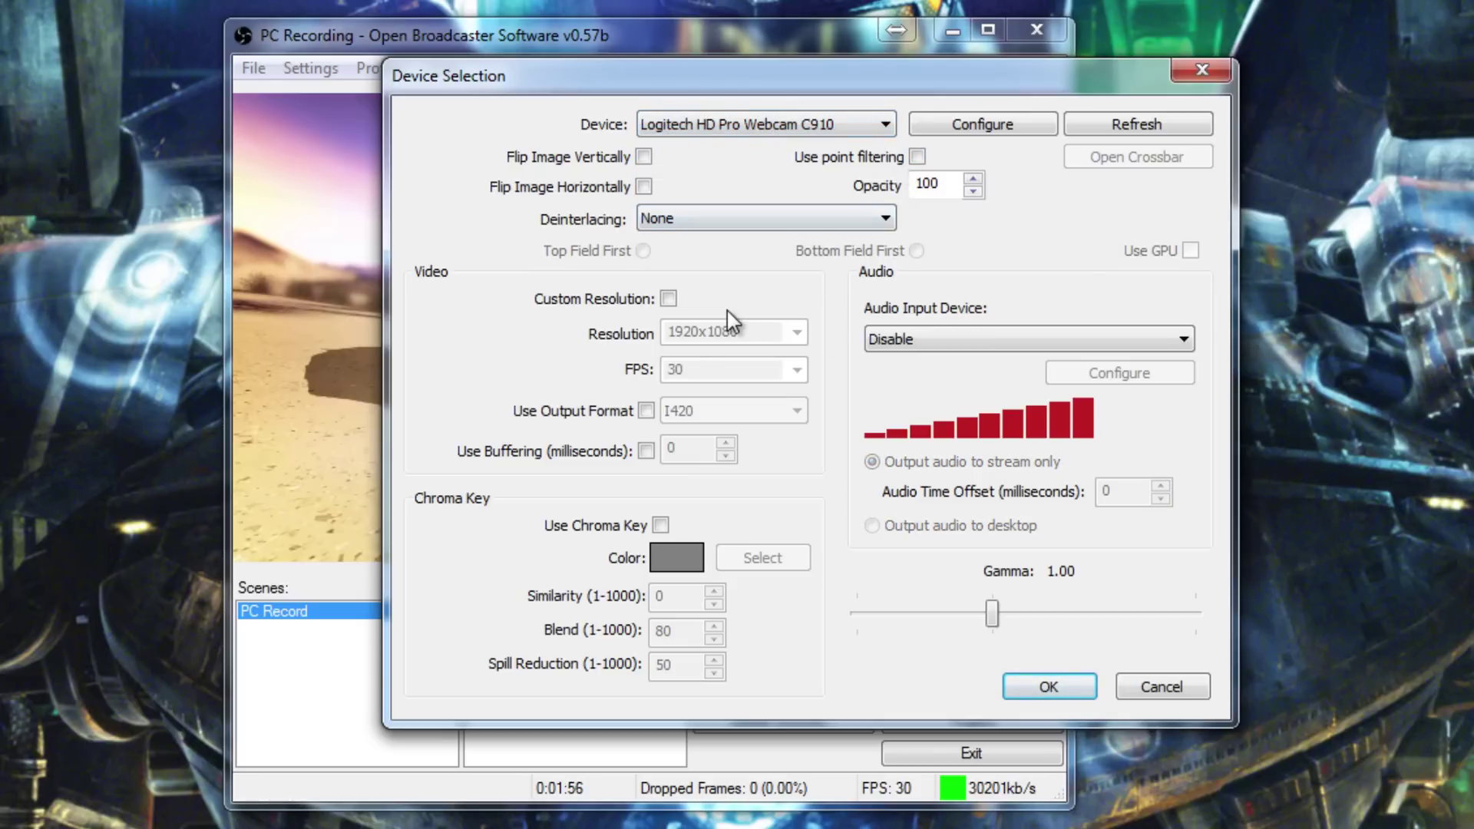
click(964, 348)
click(964, 348)
click(672, 302)
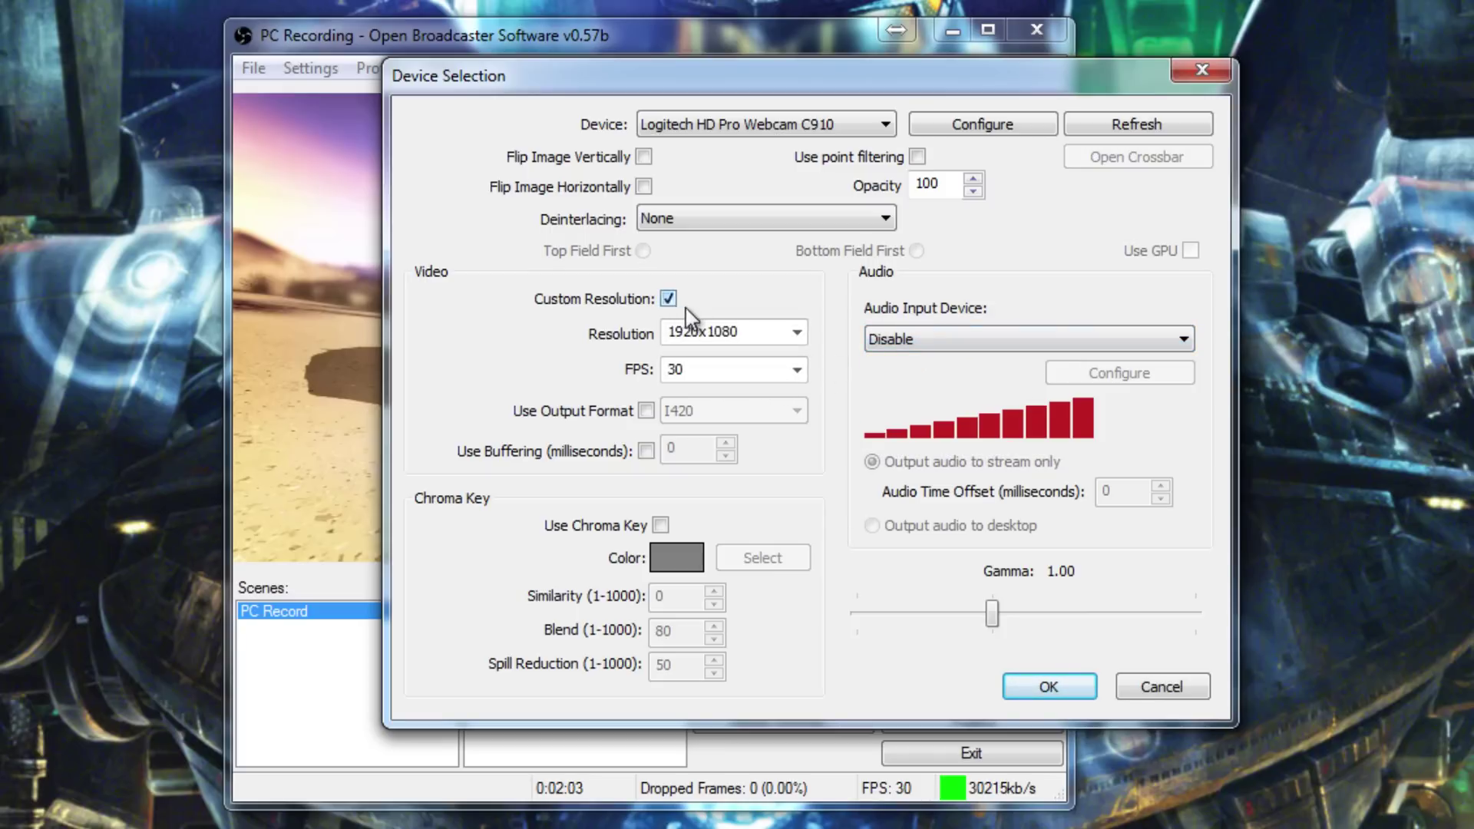
click(798, 333)
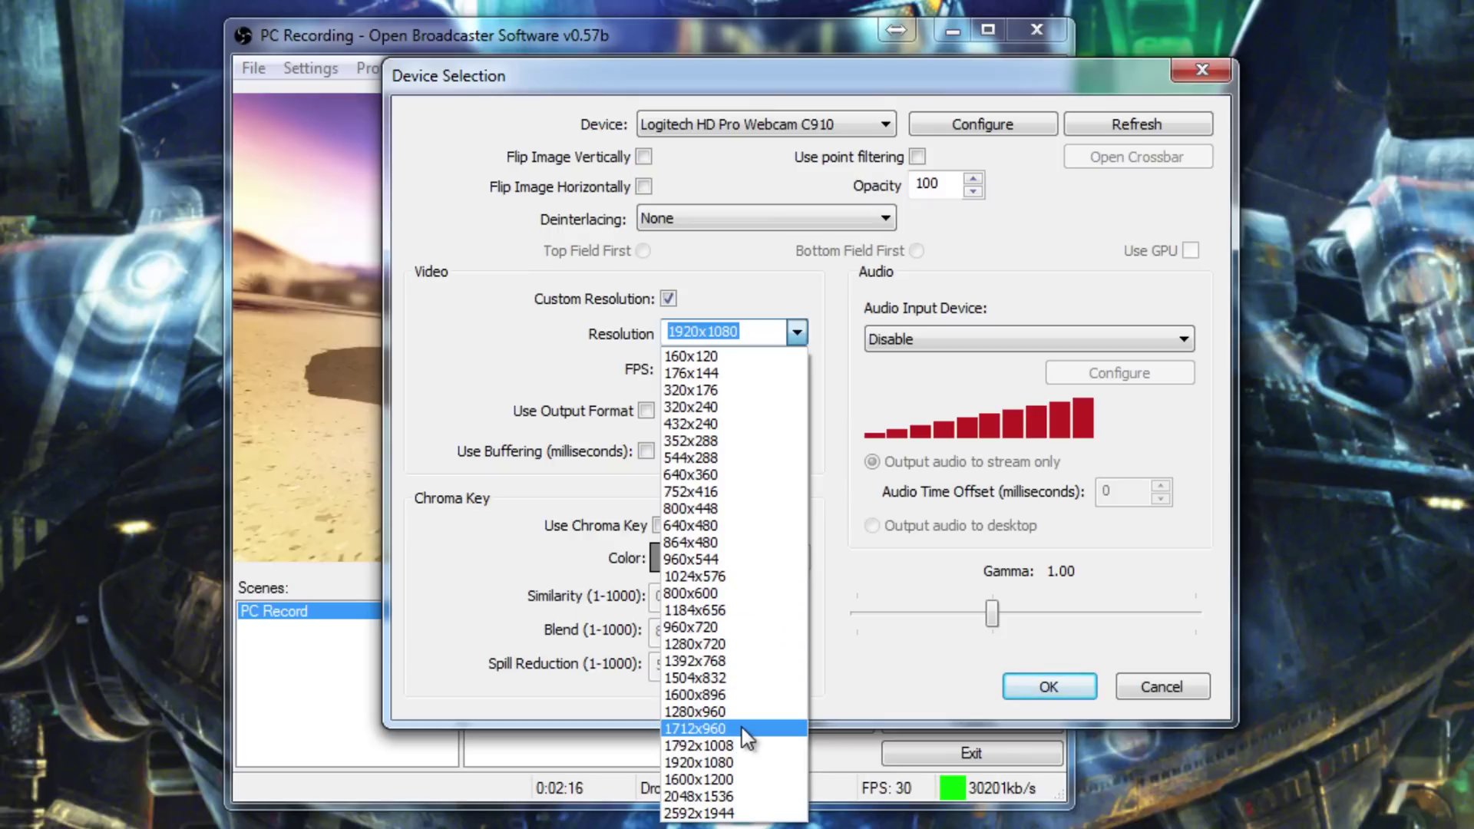
click(744, 544)
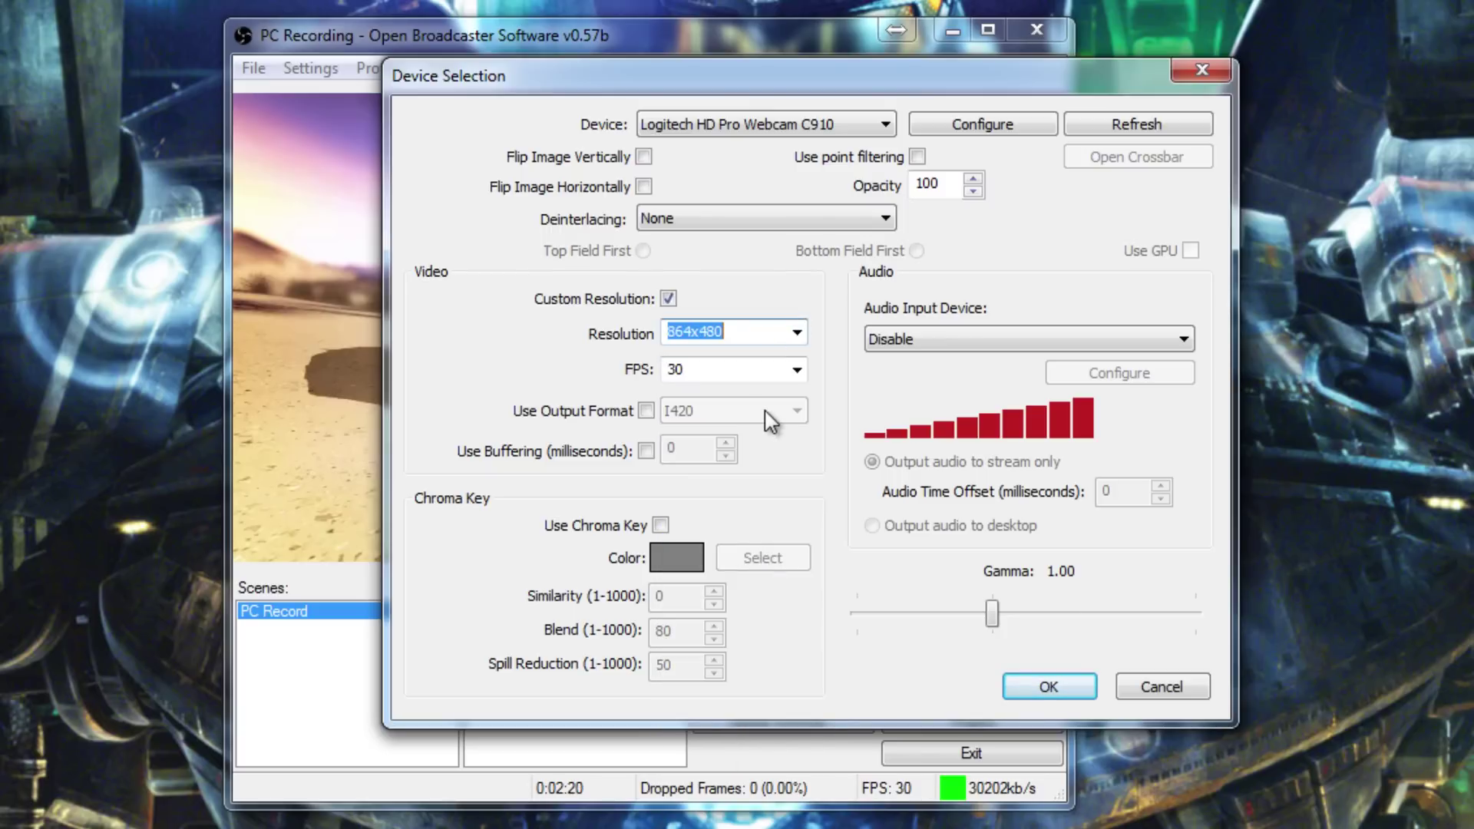
double_click(694, 367)
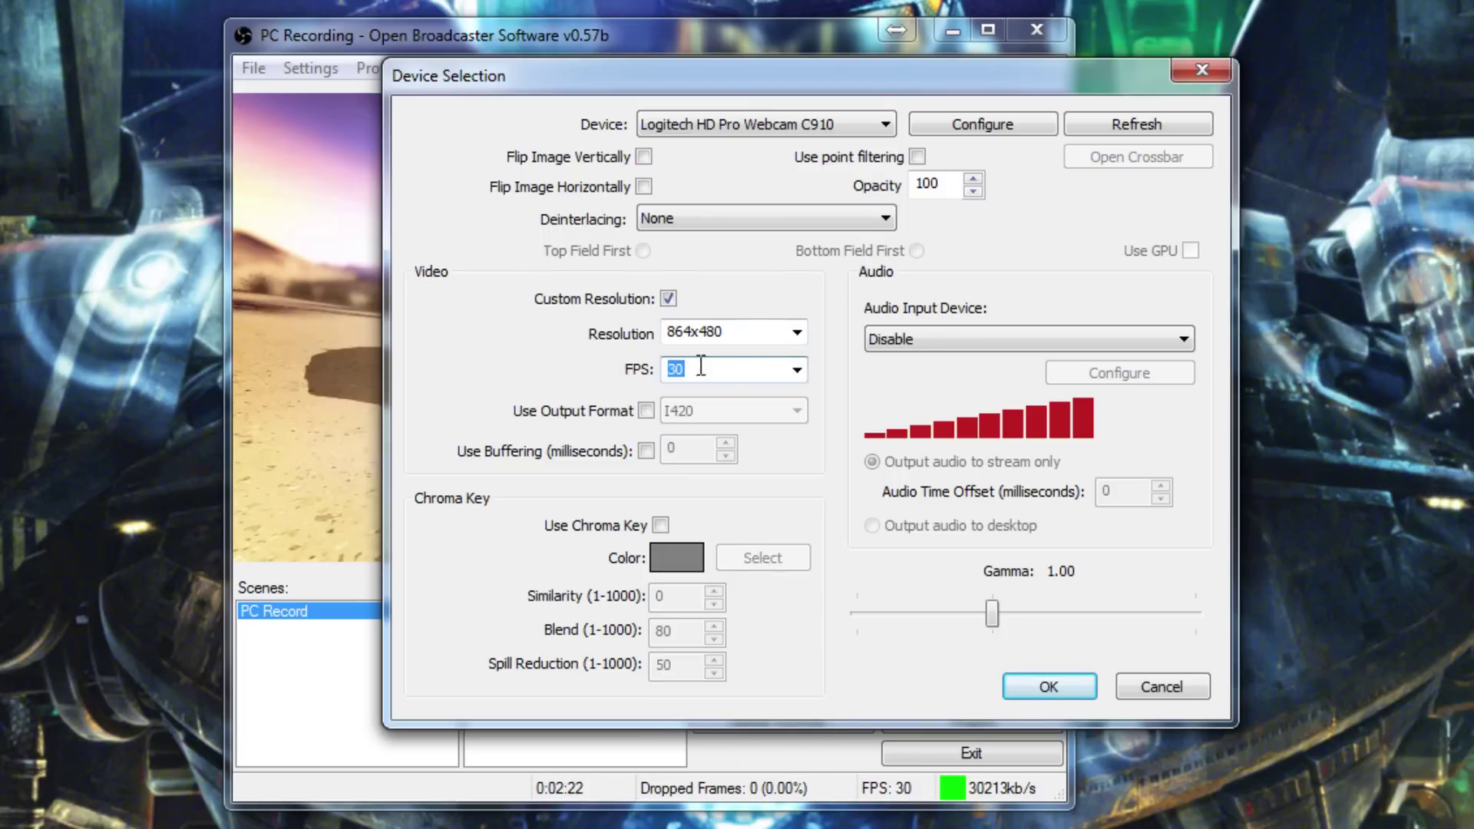
click(740, 364)
click(1048, 687)
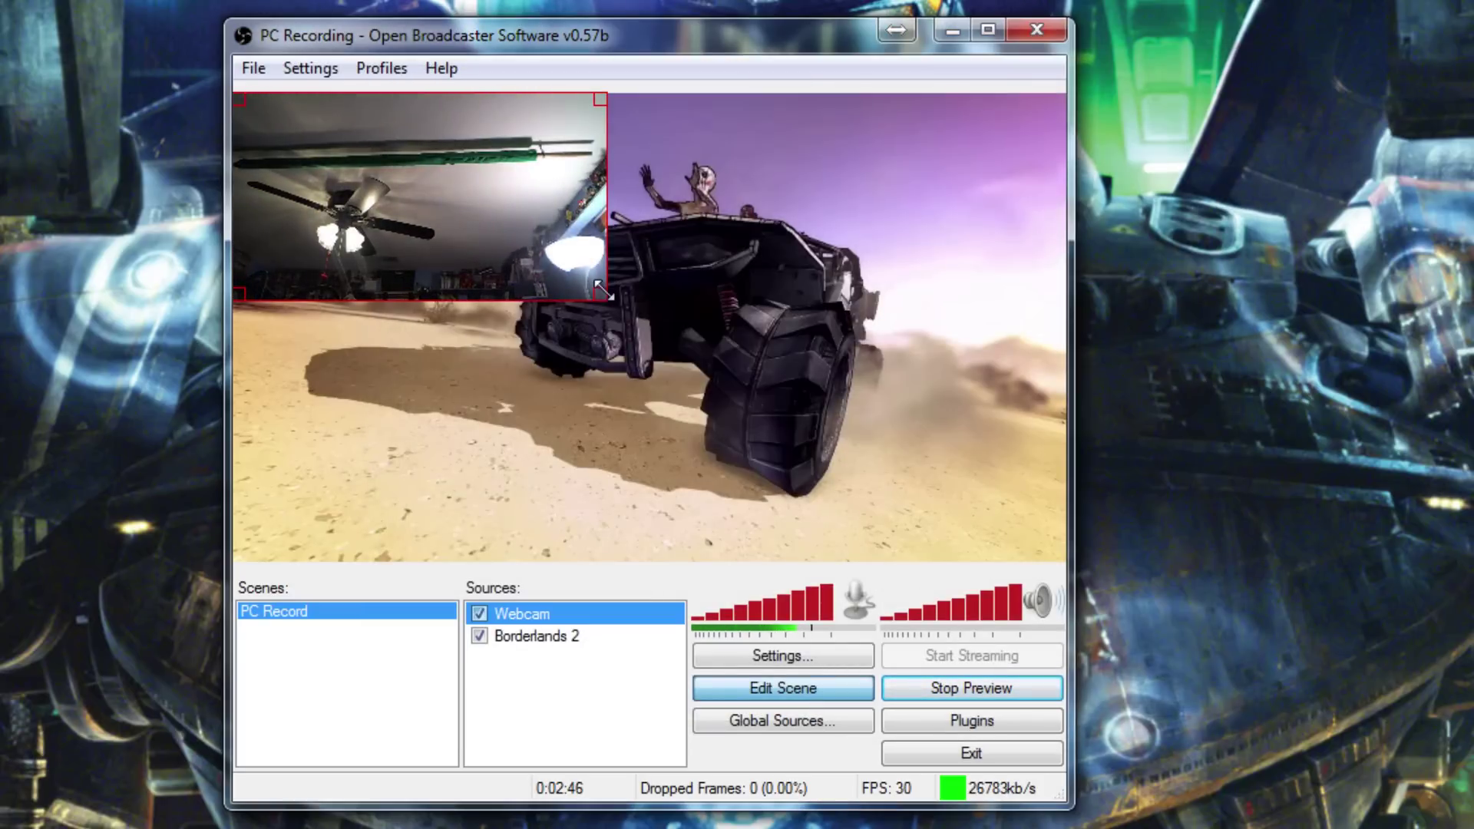
- Shrink the webcam overlay into the preview's top-right corner and exit scene editing
drag(603, 289, 1070, 165)
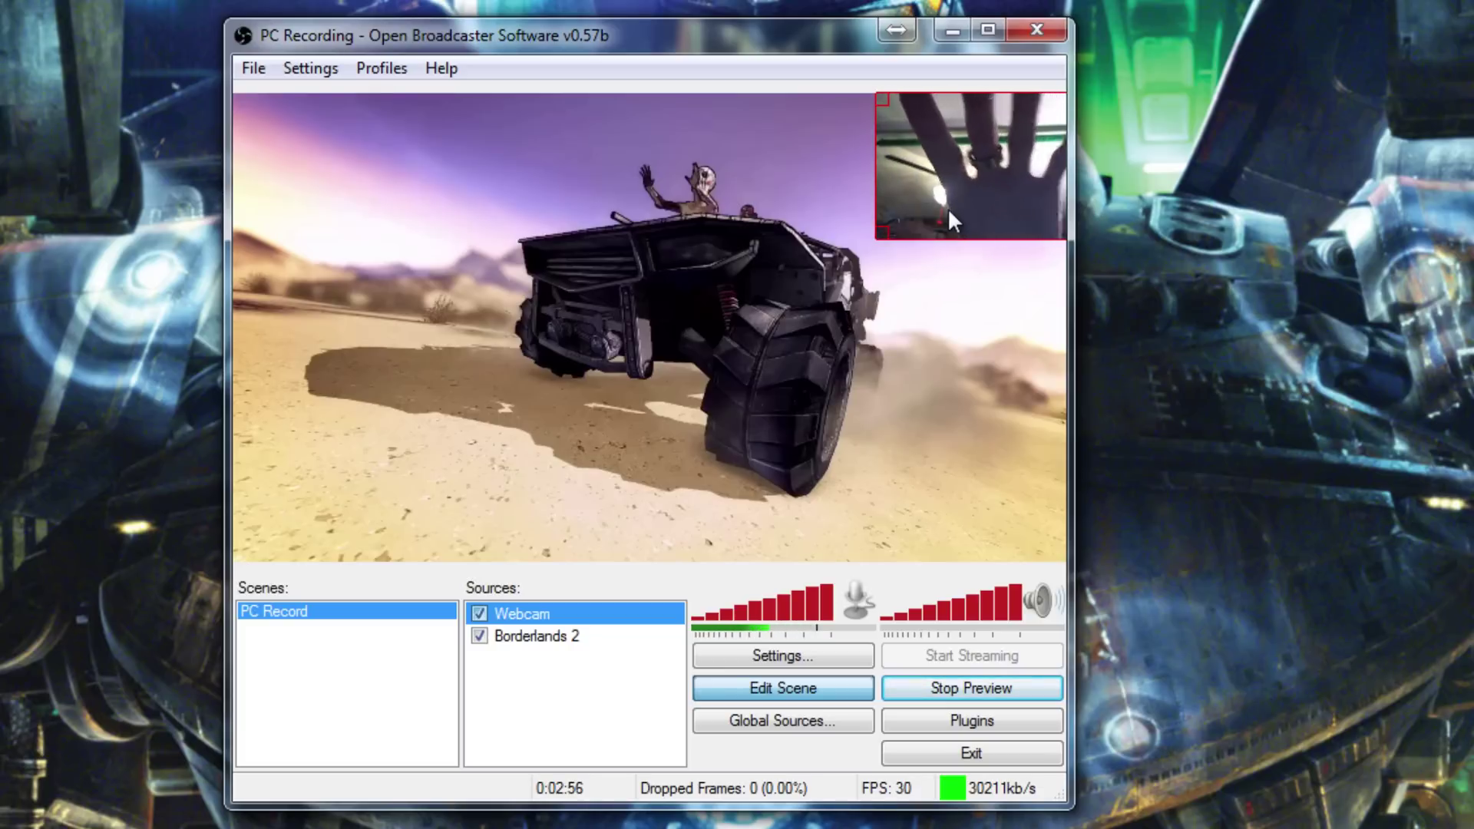
click(848, 691)
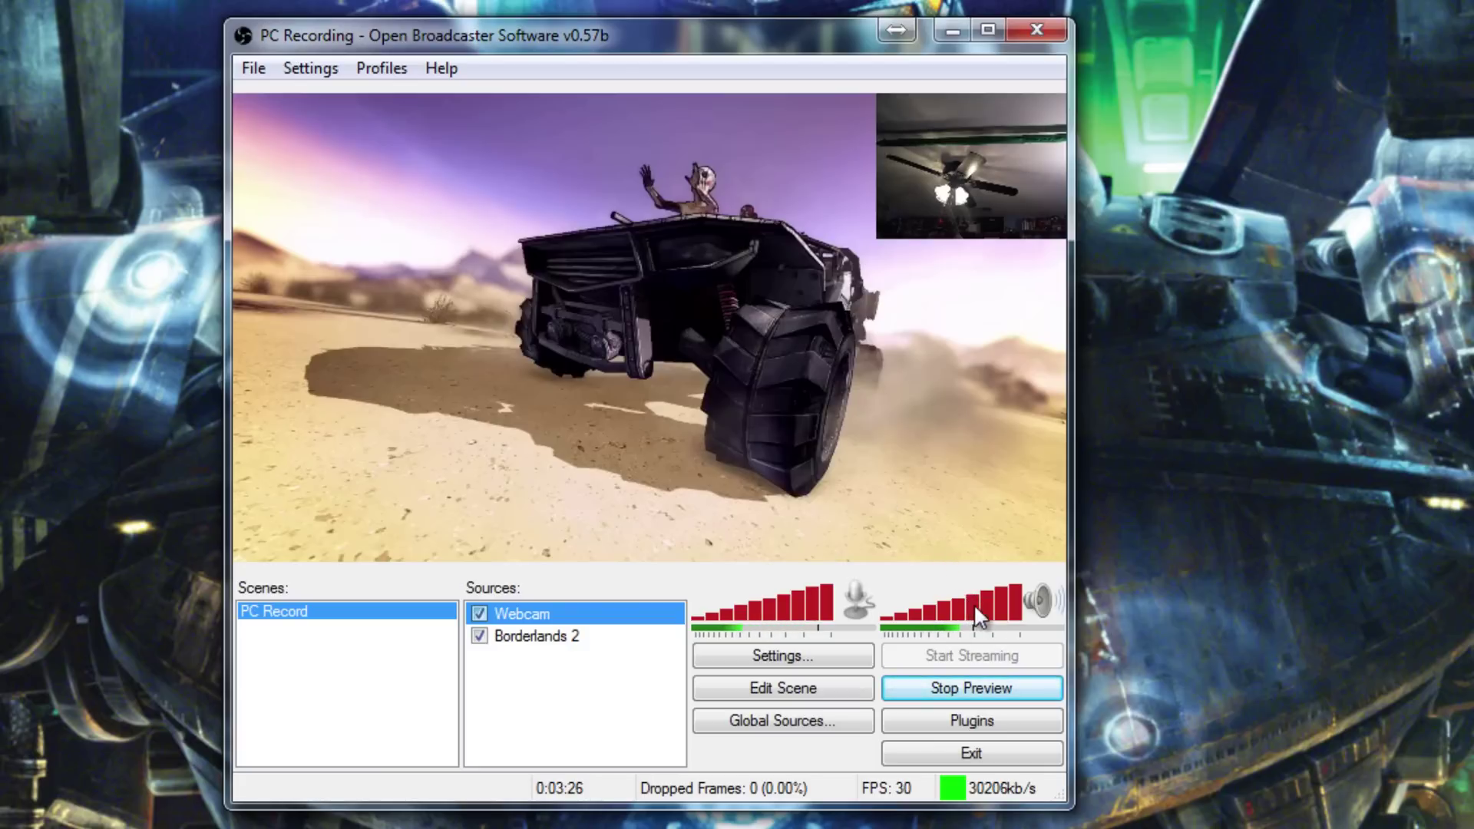
- Set the desktop audio volume to 100%, then stop the preview
click(949, 618)
mouse_move(949, 618)
mouse_down()
mouse_move(998, 609)
mouse_move(948, 610)
mouse_up()
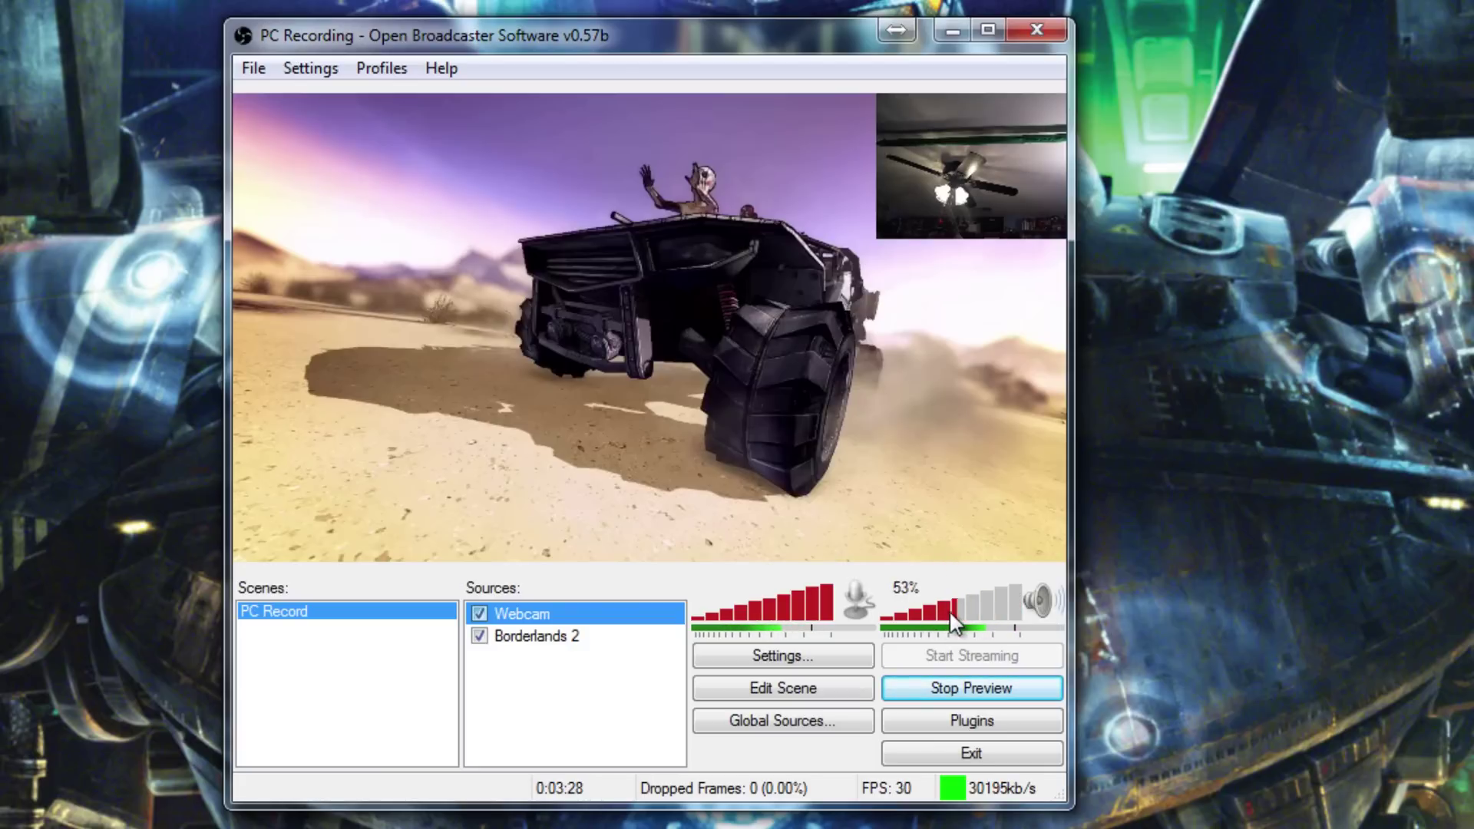
click(1035, 612)
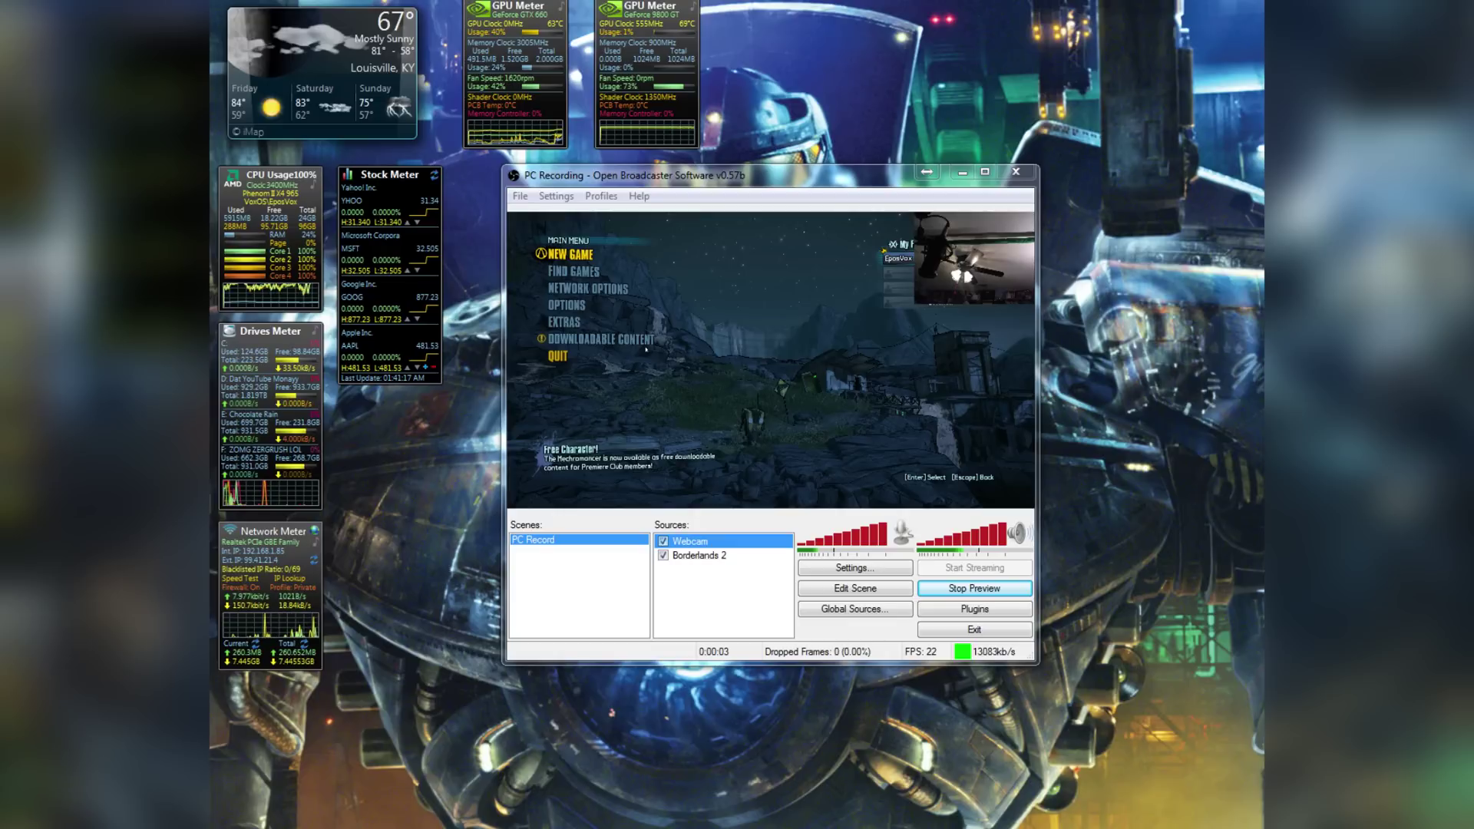
click(974, 588)
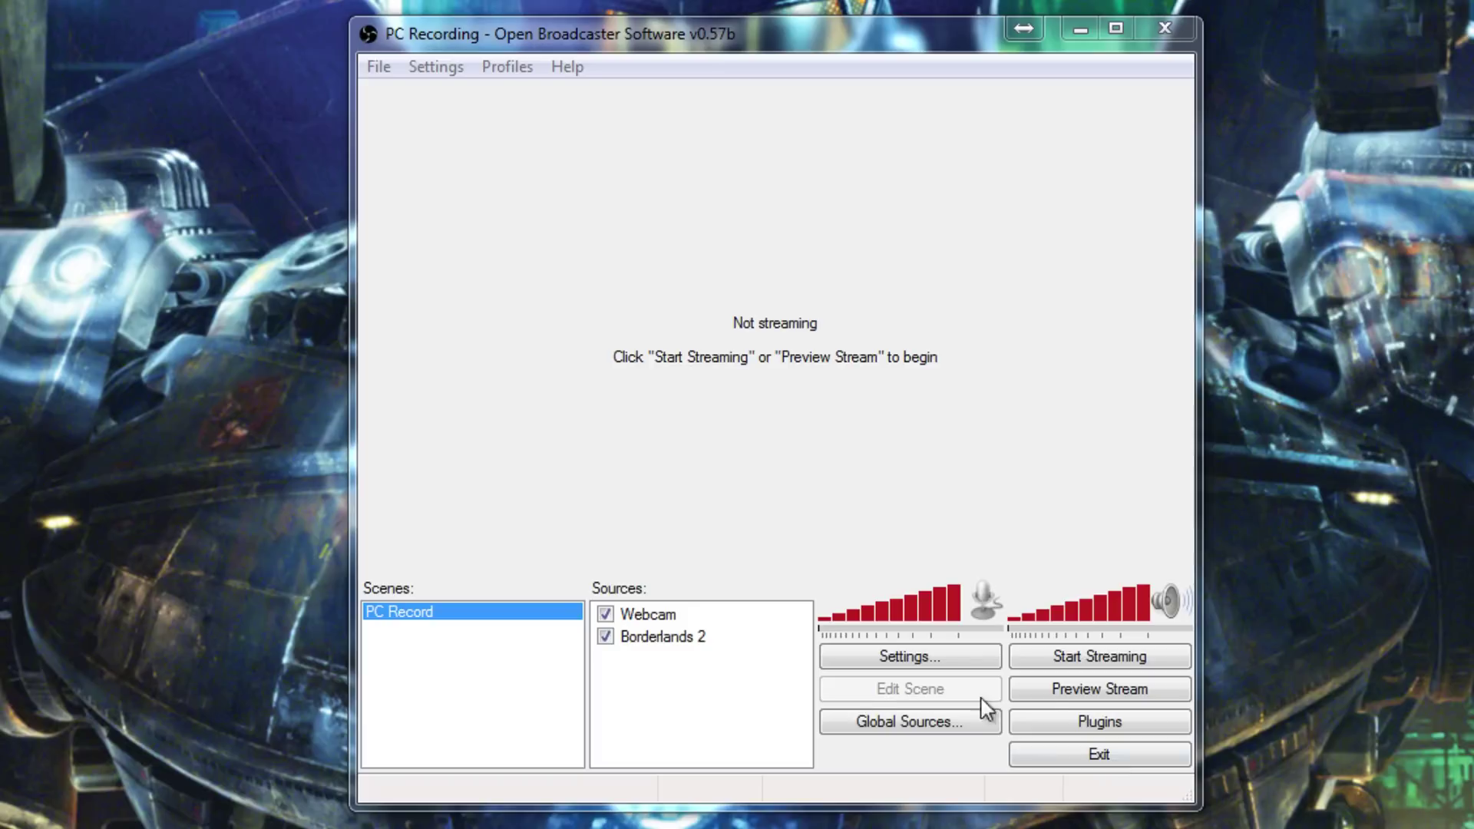
- Toggle the preview off, then record about 13 seconds of the game-and-webcam scene, stopped by hotkey
click(1056, 690)
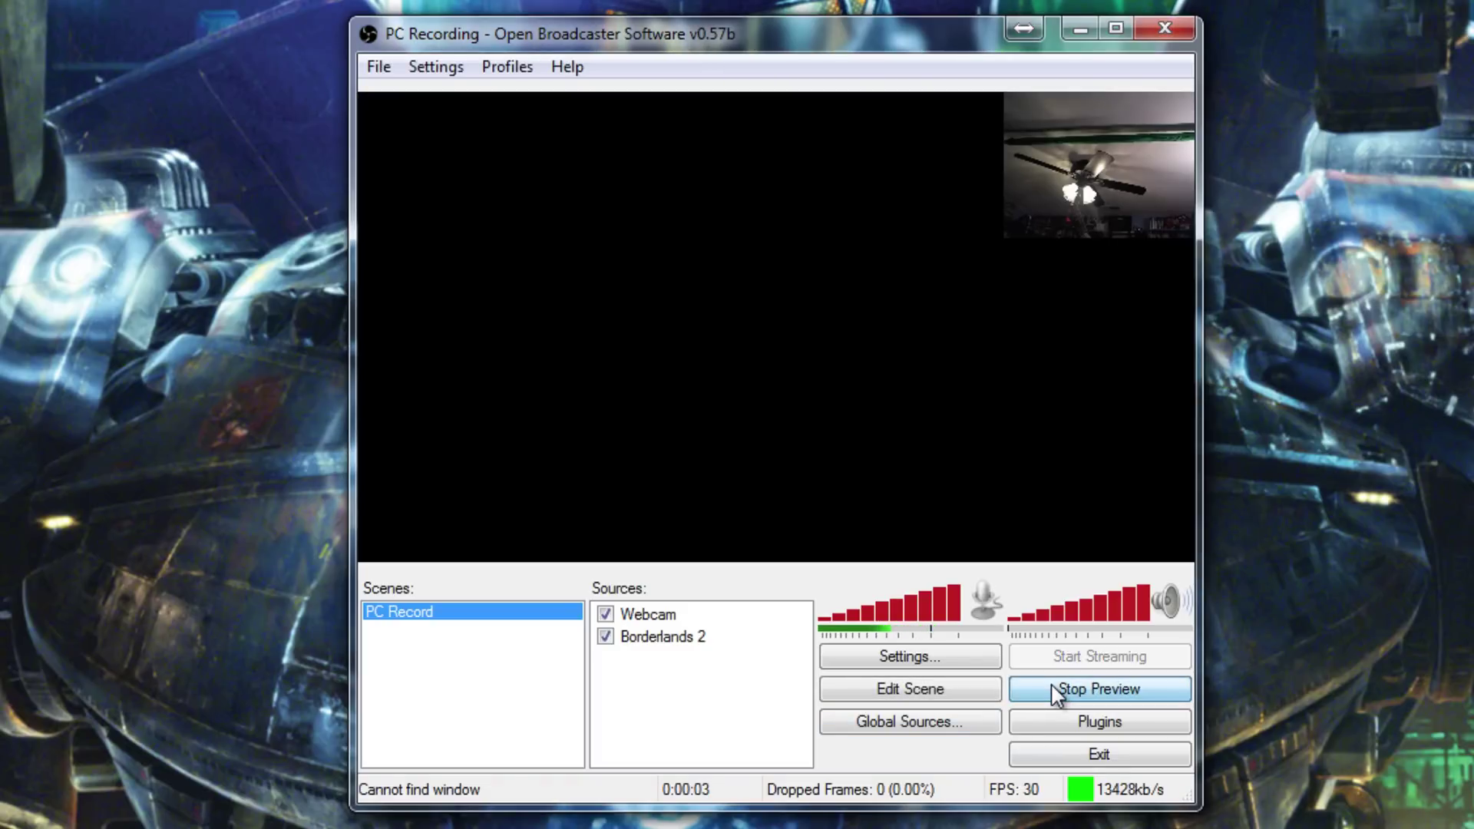
click(1056, 691)
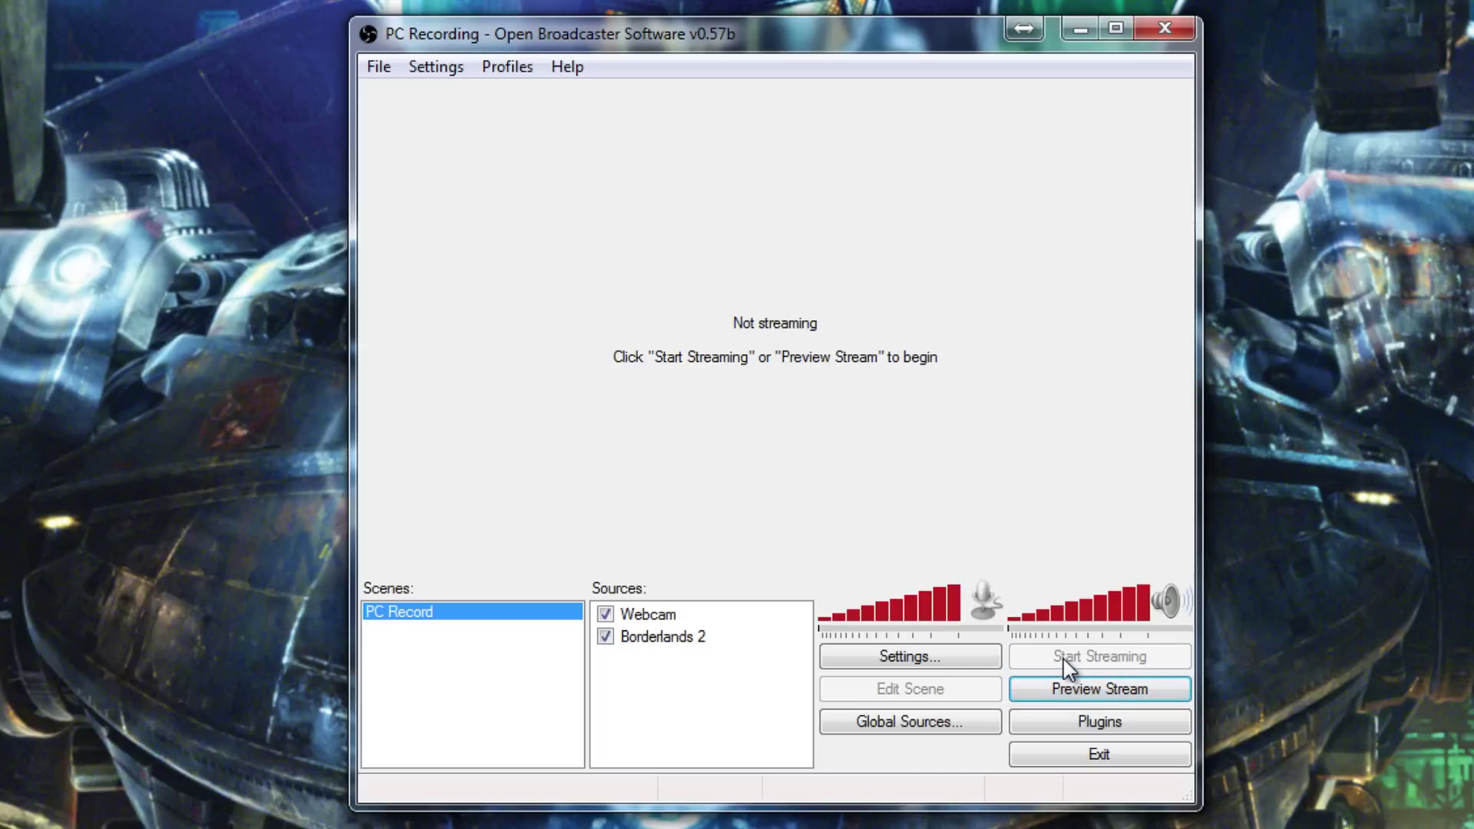
click(1067, 662)
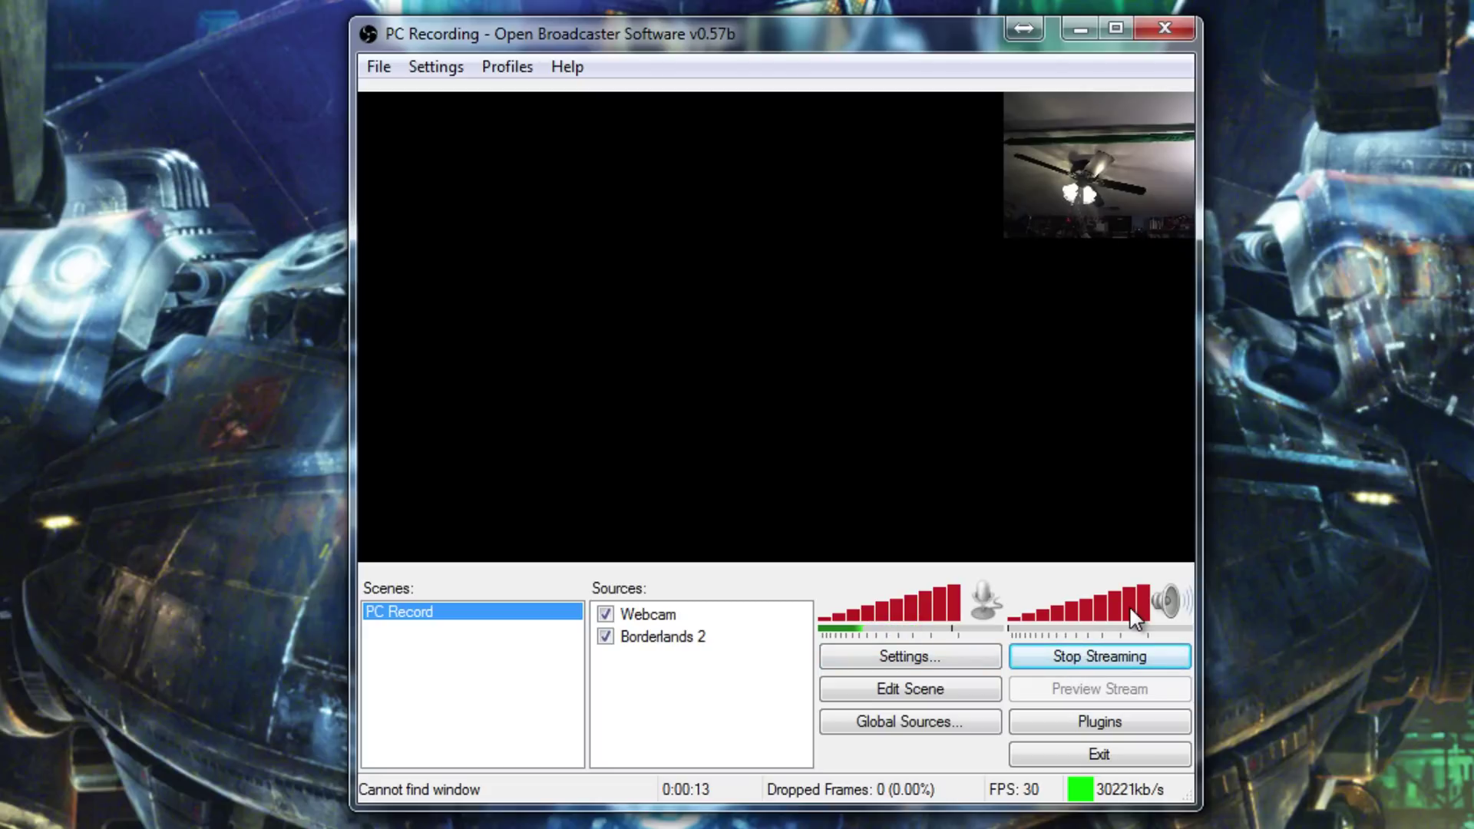
key(space)
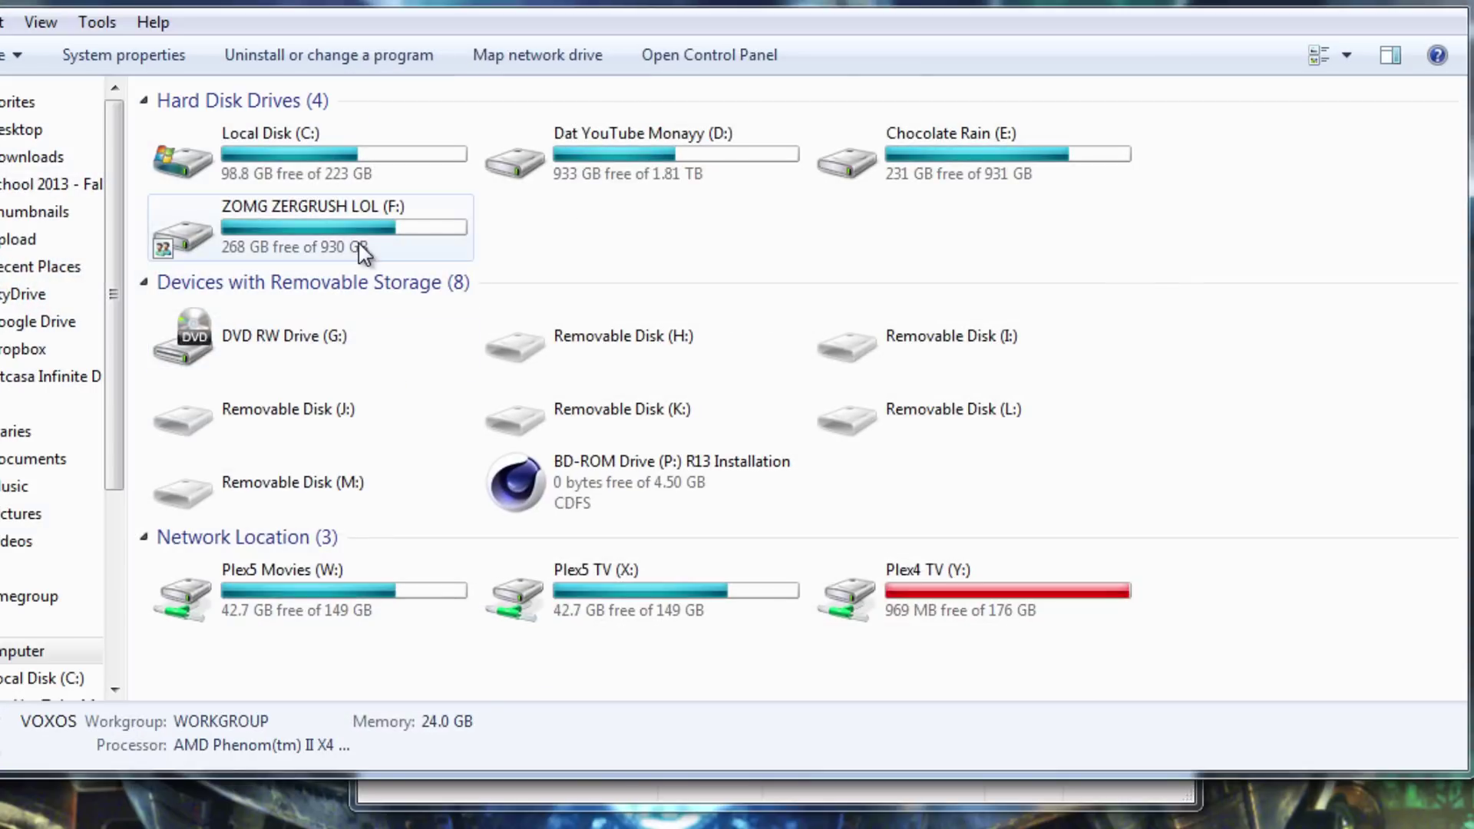
- Play PC_Record_.mp4 from the F:\Record folder in Media Player Classic
double_click(360, 244)
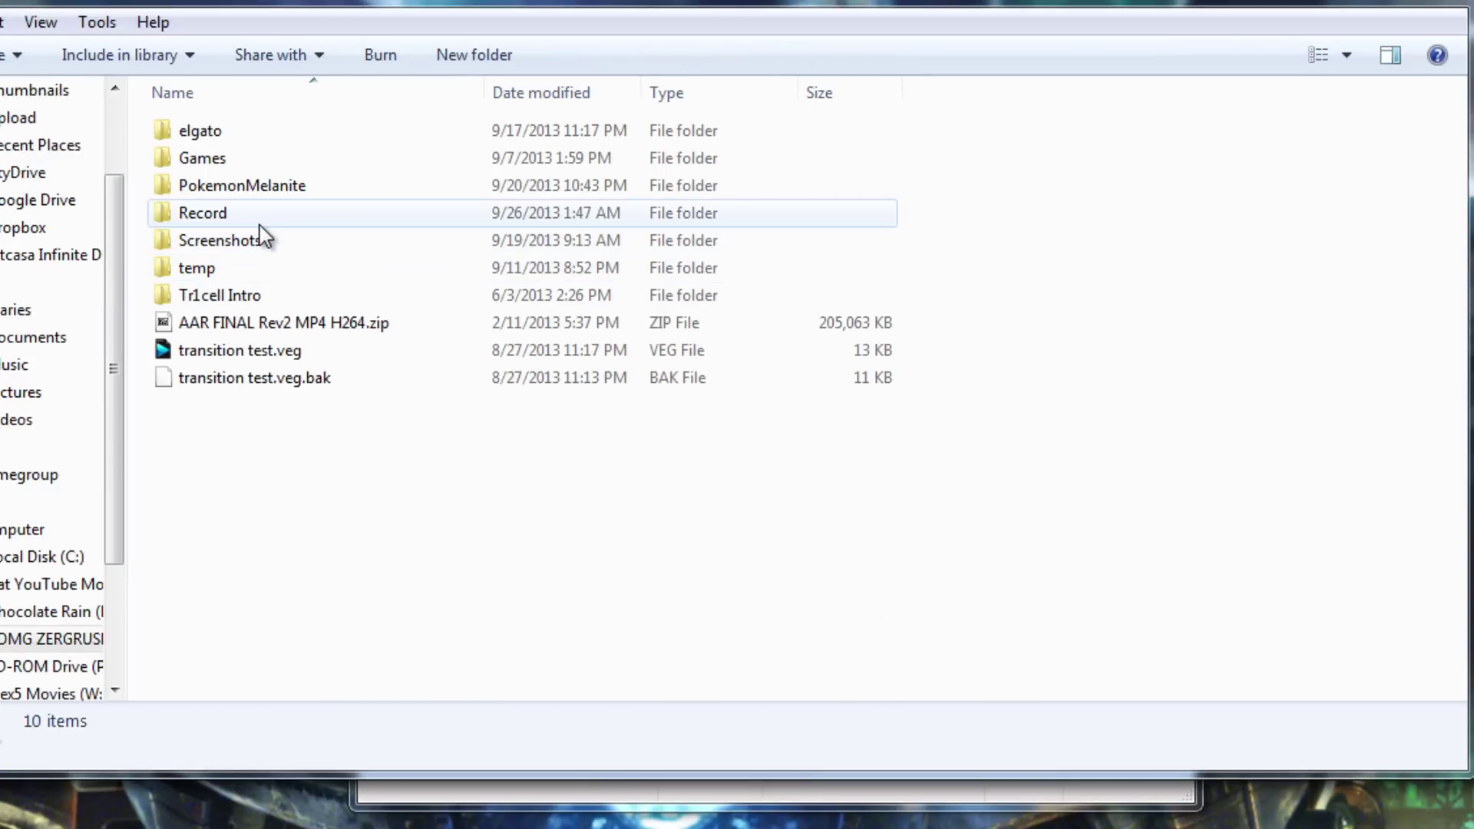
mouse_move(259, 230)
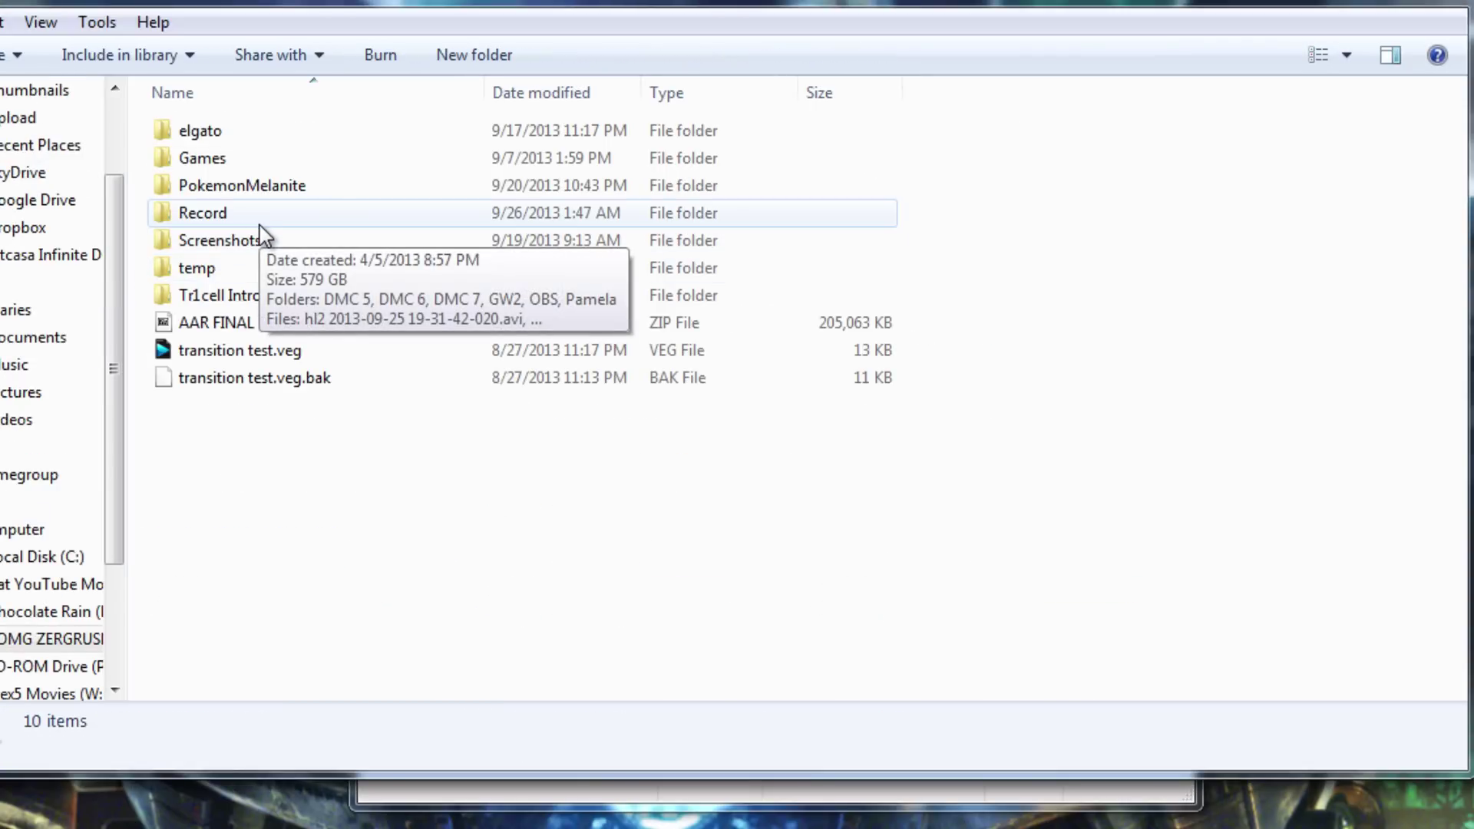
double_click(209, 215)
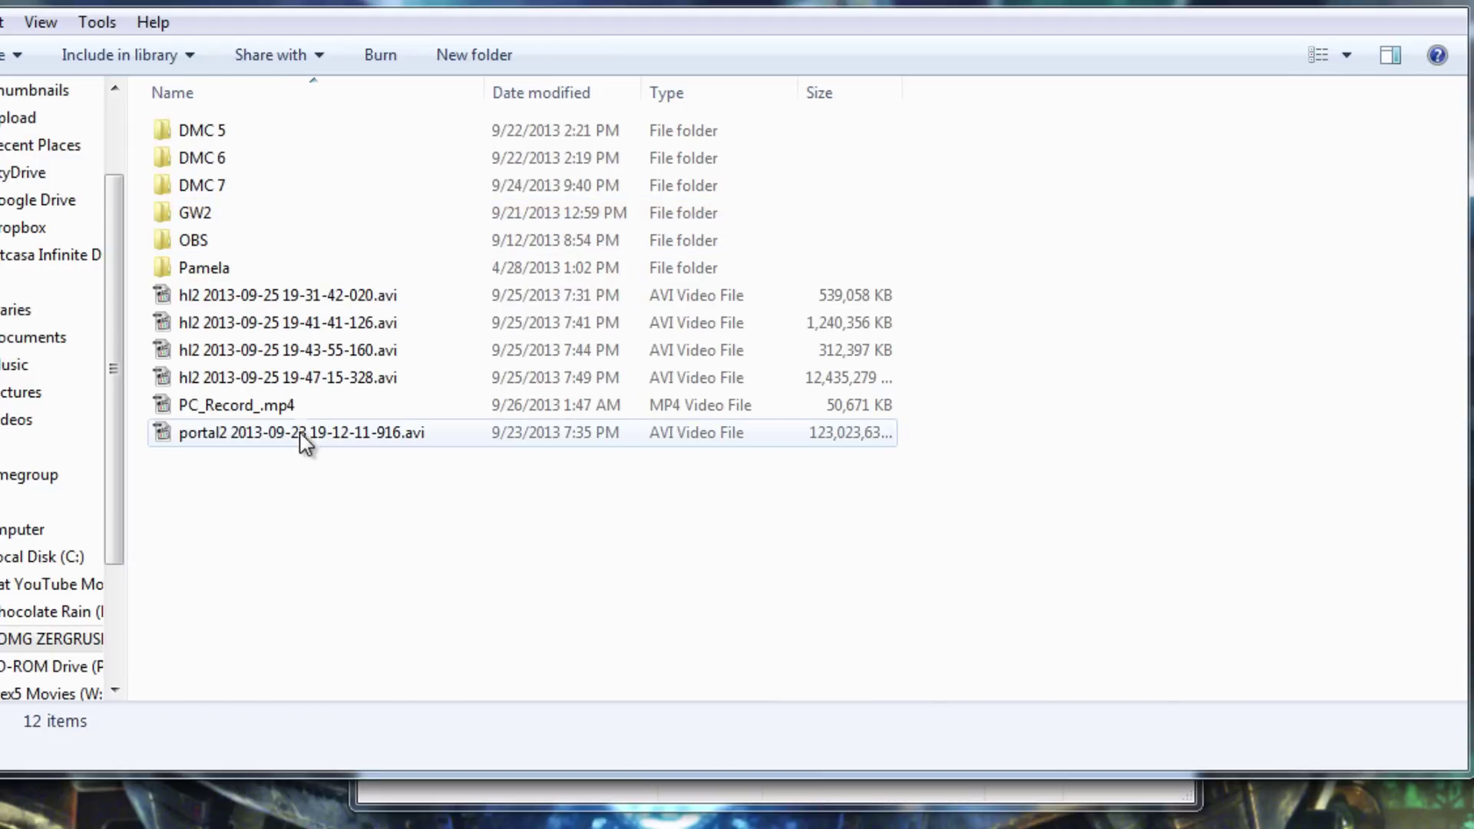
double_click(291, 412)
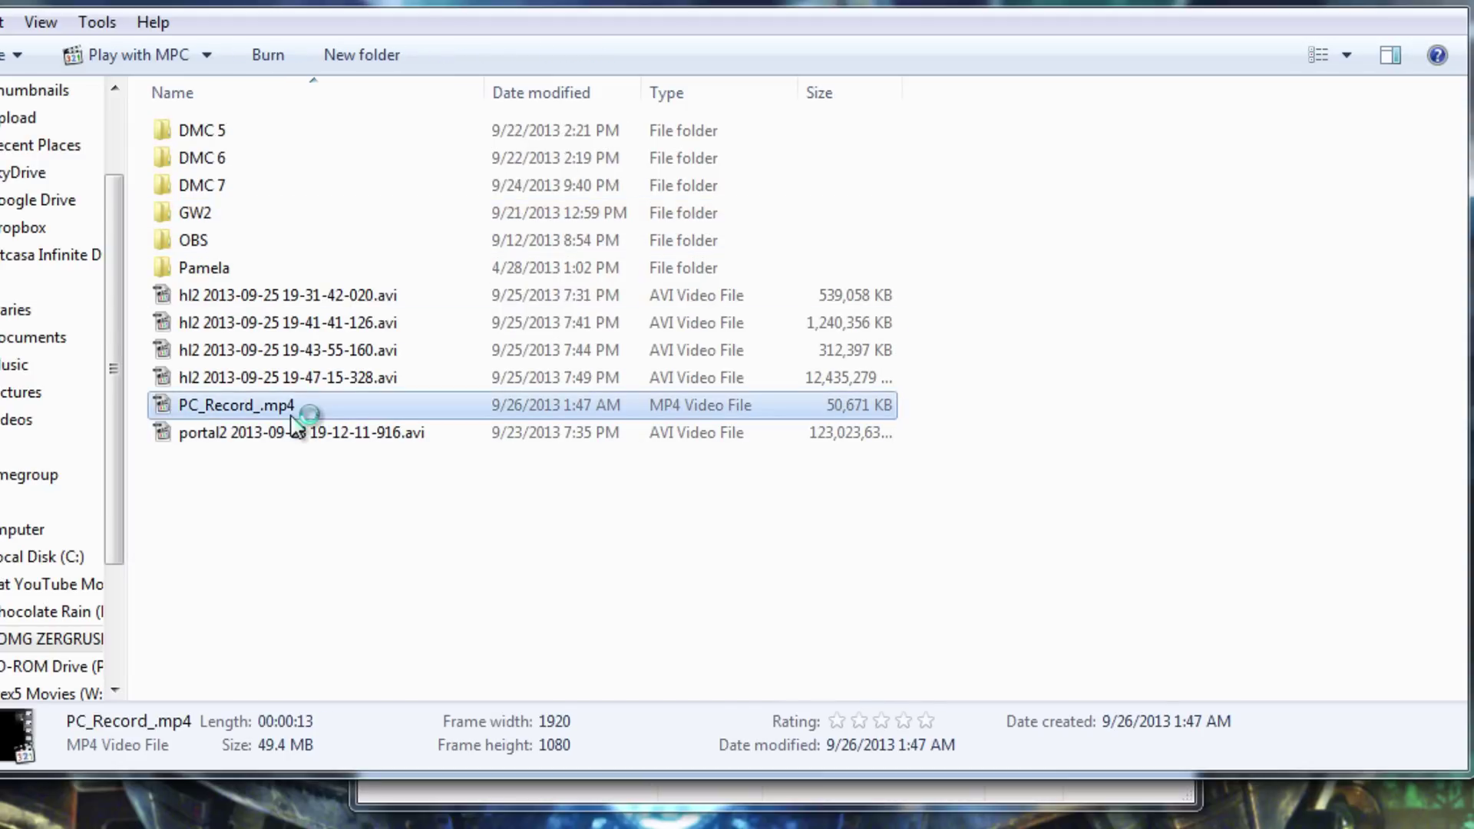